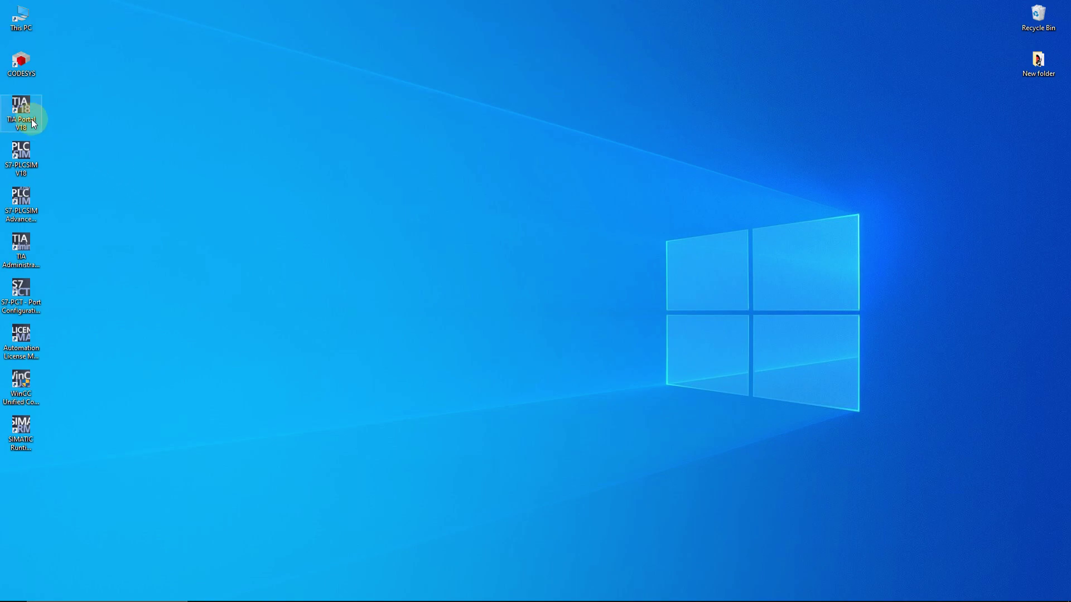
Step: Launch TIA Portal V18 and create a new project with the default name Project1
{"action": "double_click", "coordinate": [31, 119]}
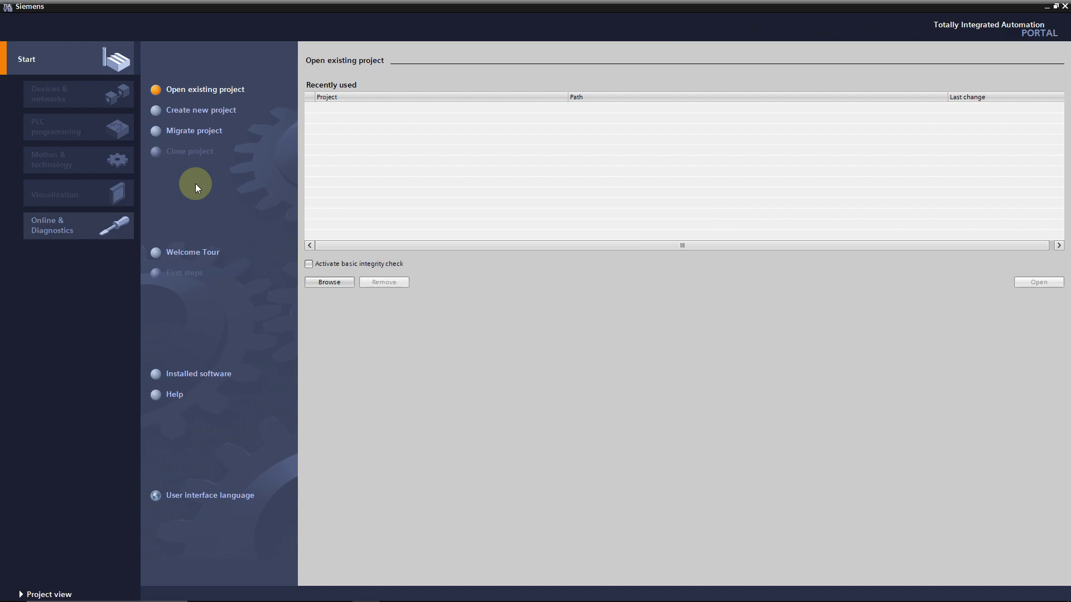
{"action": "left_click", "coordinate": [218, 113]}
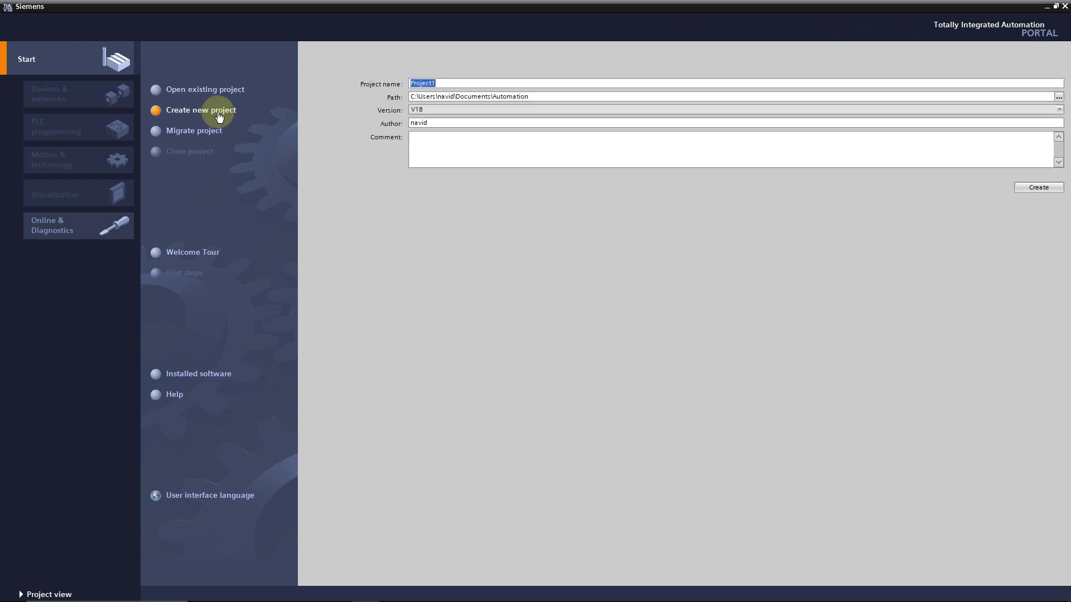
{"action": "left_click", "coordinate": [1026, 189]}
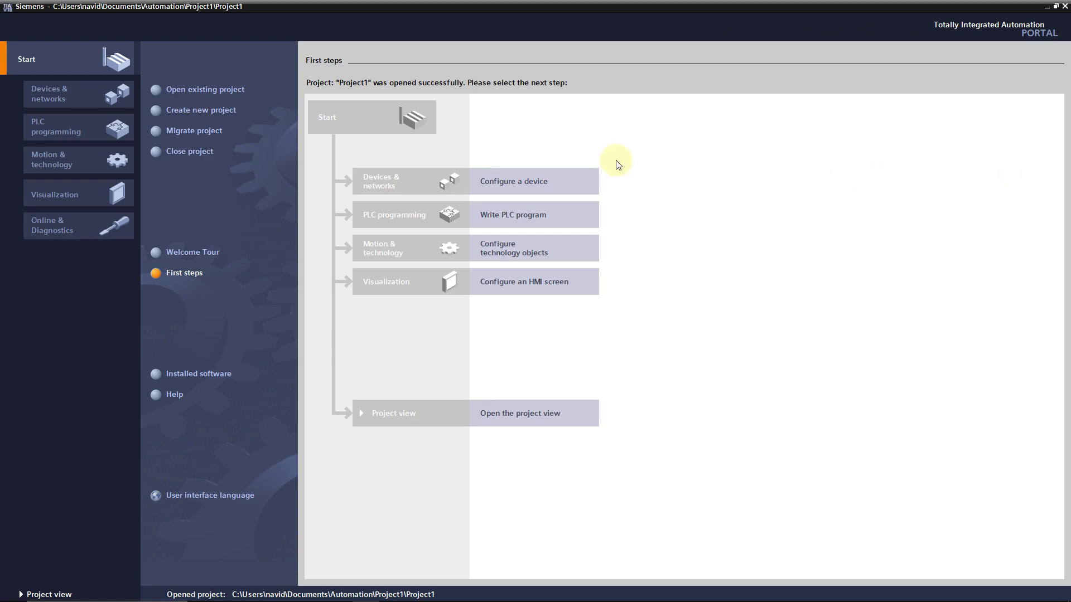
Step: Add an S7-1200 CPU 1211C DC/DC/DC, article 6ES7 211-1AE40-0XB0, firmware V4.6, as a new device
{"action": "left_click", "coordinate": [533, 181]}
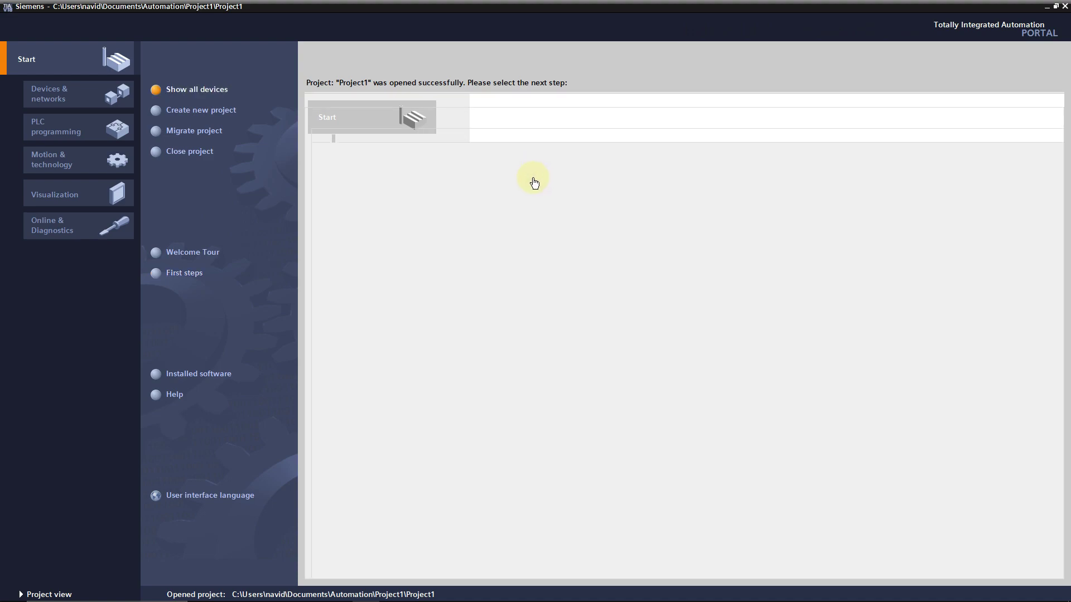
{"action": "left_click", "coordinate": [220, 112]}
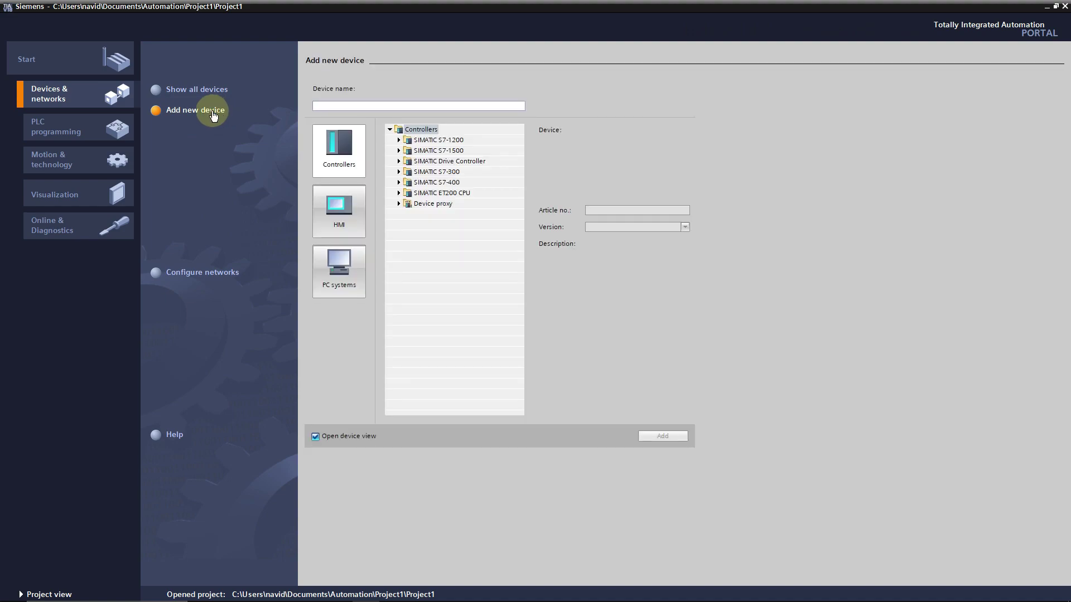
{"action": "left_click", "coordinate": [399, 140]}
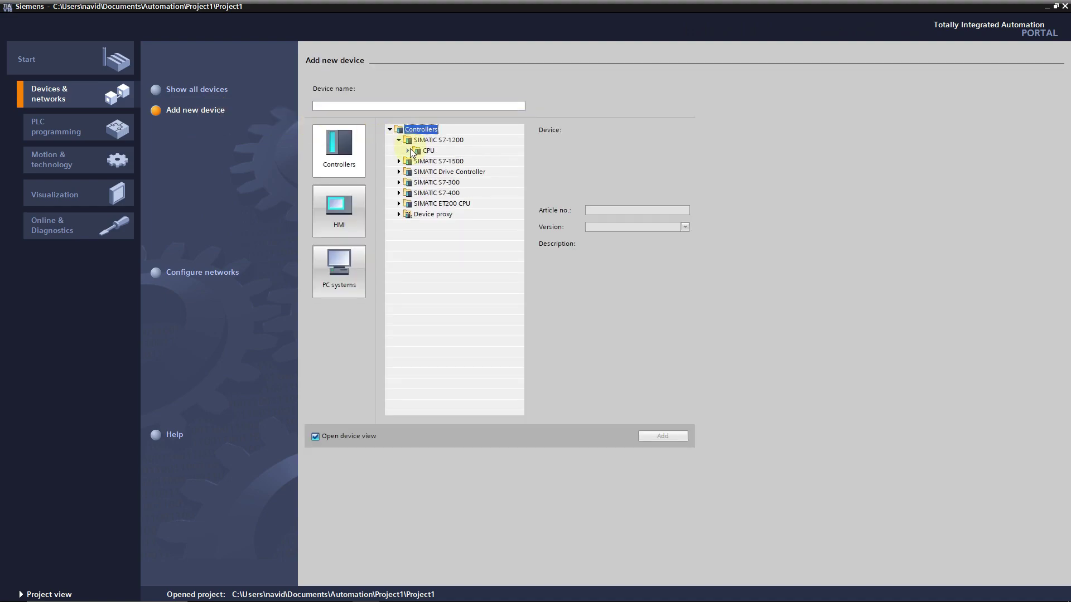
{"action": "left_click", "coordinate": [410, 150]}
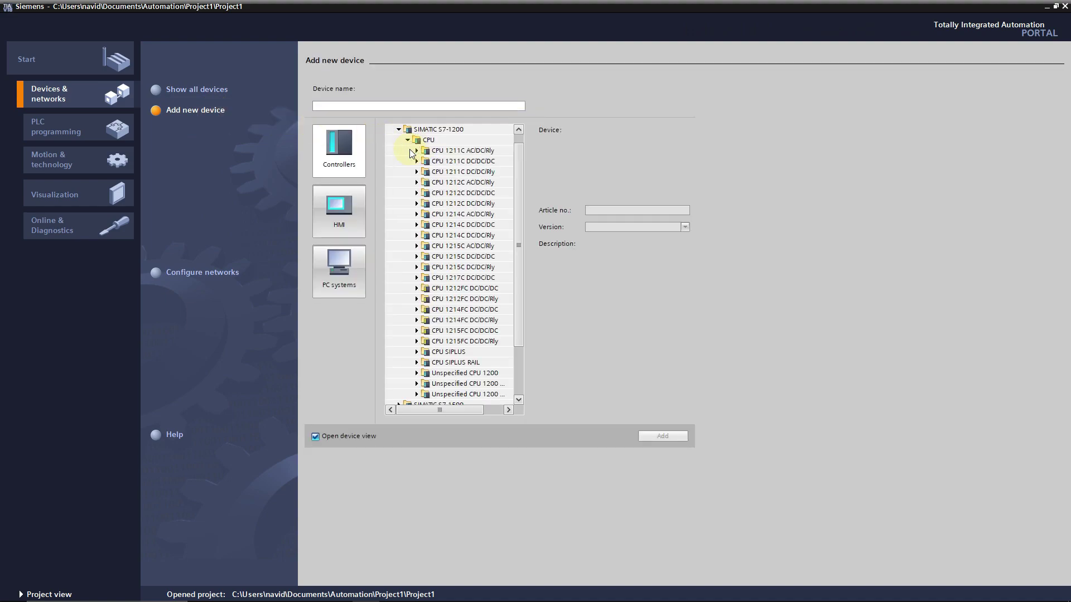
{"action": "double_click", "coordinate": [446, 162]}
{"action": "left_click", "coordinate": [457, 185]}
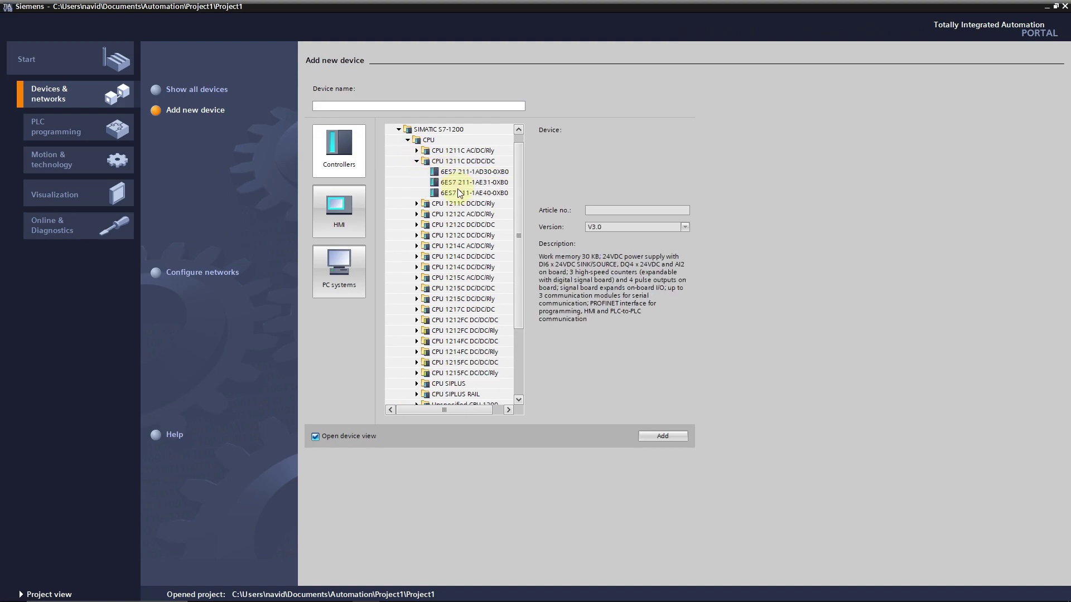
{"action": "left_click", "coordinate": [457, 193]}
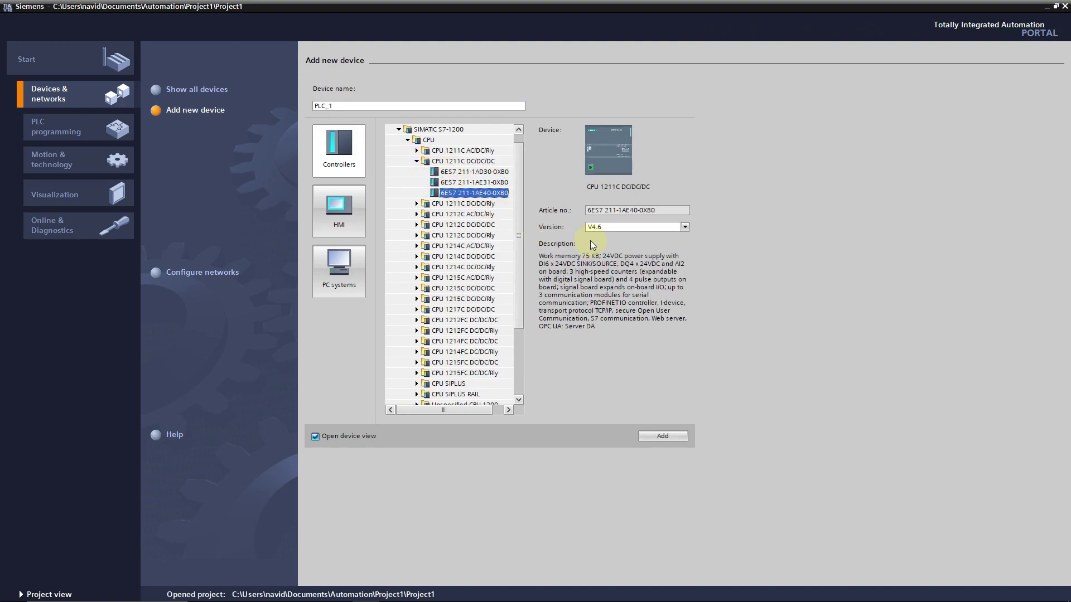
{"action": "left_click", "coordinate": [686, 229]}
{"action": "left_click", "coordinate": [686, 229]}
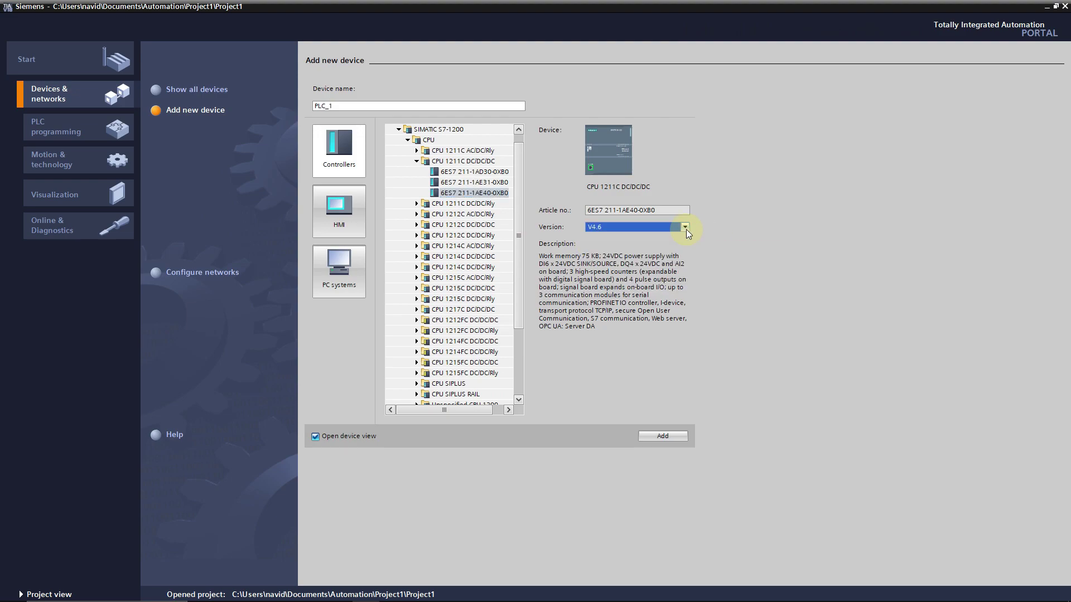
{"action": "left_click", "coordinate": [658, 438]}
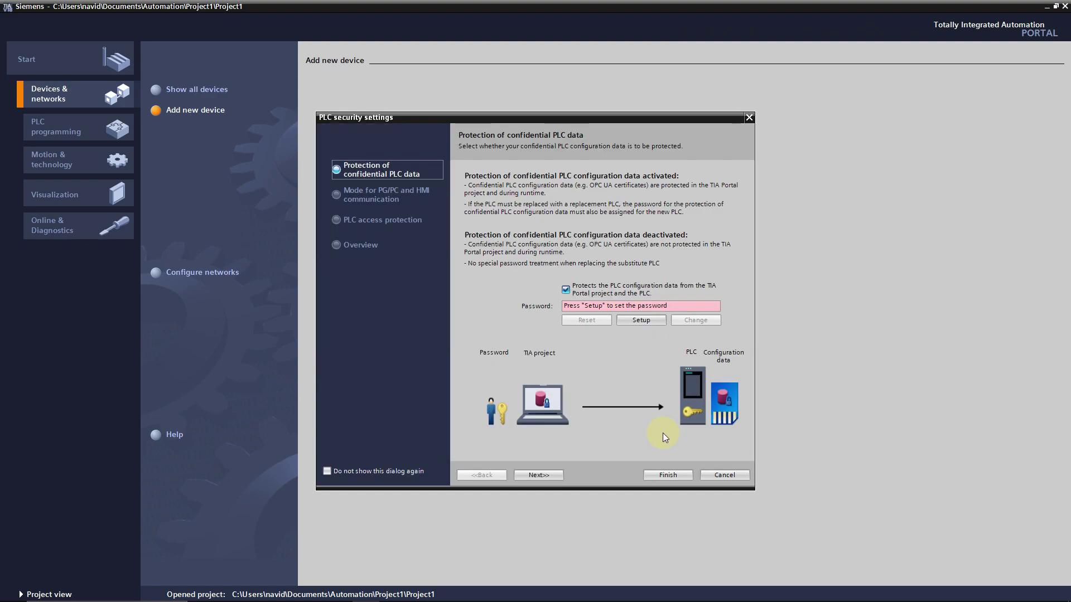
Step: Turn off protection of confidential PLC configuration data and finish the security settings
{"action": "left_click", "coordinate": [633, 308]}
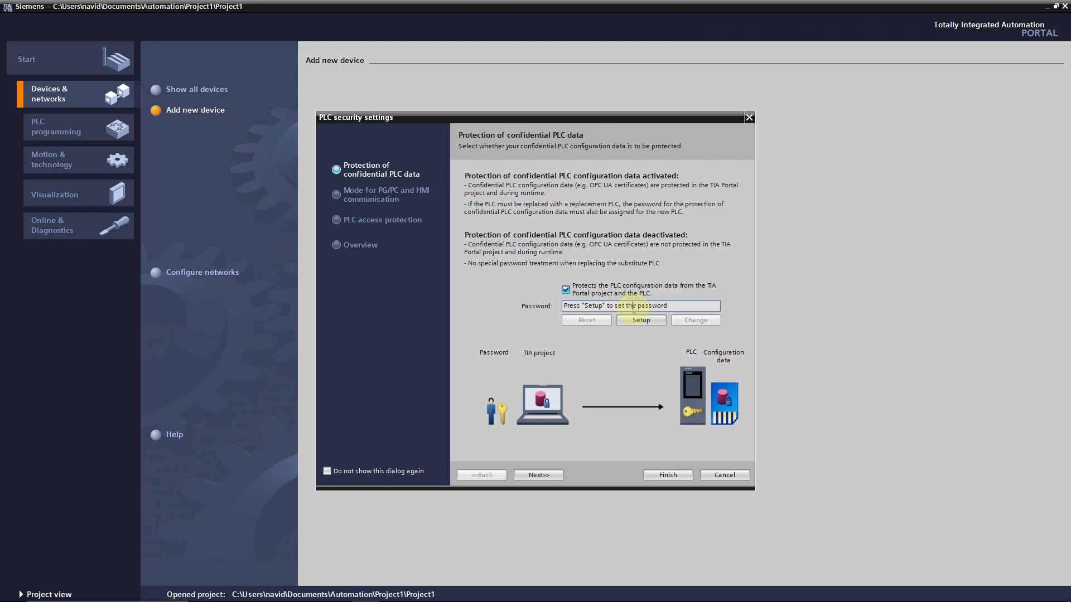
{"action": "left_click", "coordinate": [566, 290]}
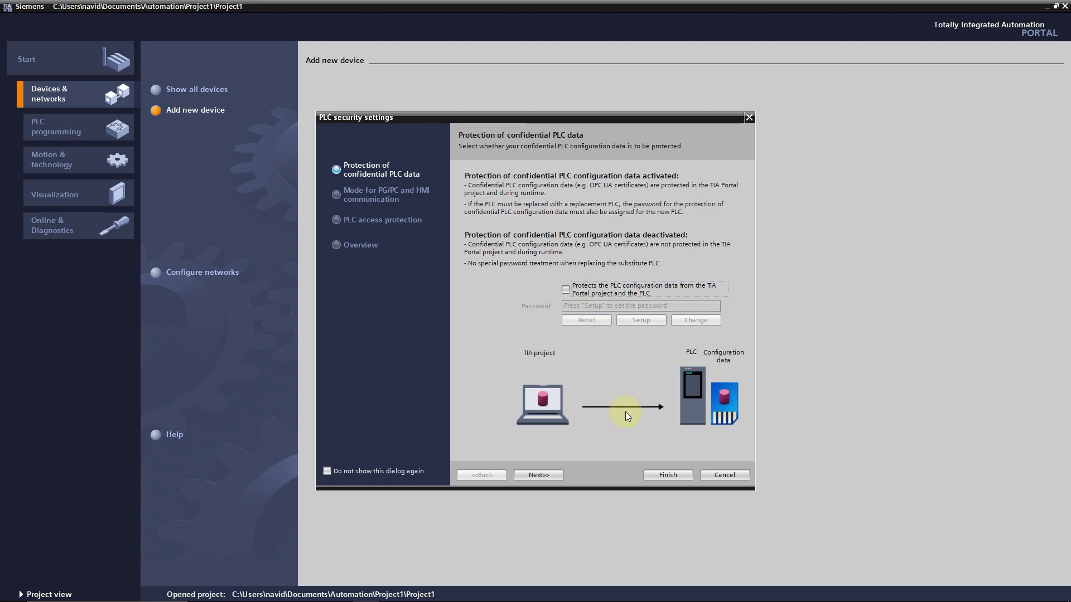
{"action": "left_click", "coordinate": [650, 473]}
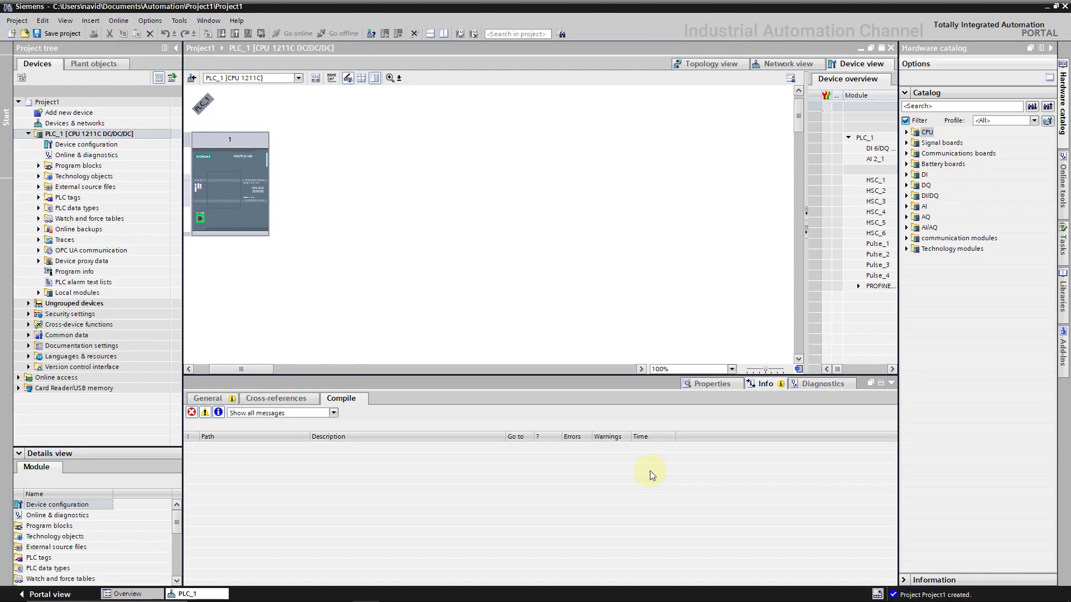
Step: In Main [OB1] Network 1, build a rung with two parallel contacts driving a coil
{"action": "left_click", "coordinate": [39, 165]}
{"action": "double_click", "coordinate": [78, 187]}
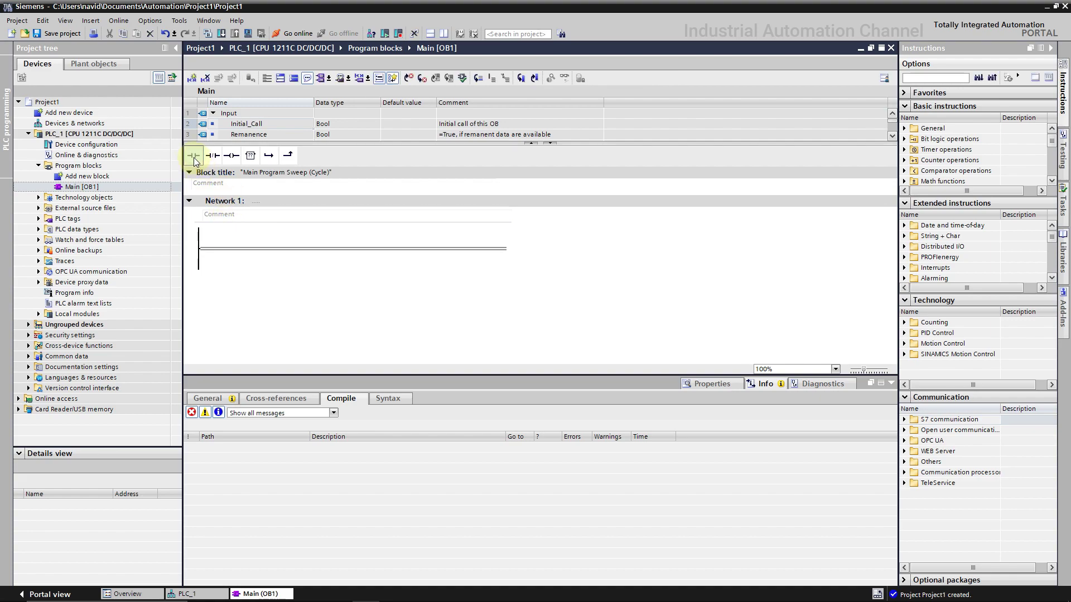
{"action": "left_click", "coordinate": [194, 158]}
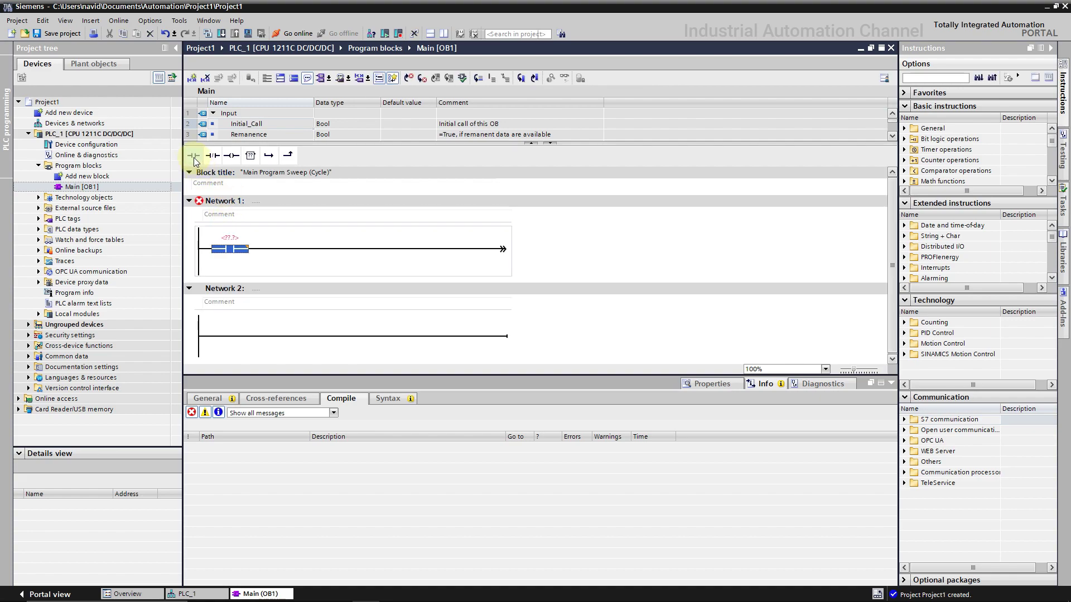
{"action": "left_click", "coordinate": [230, 157]}
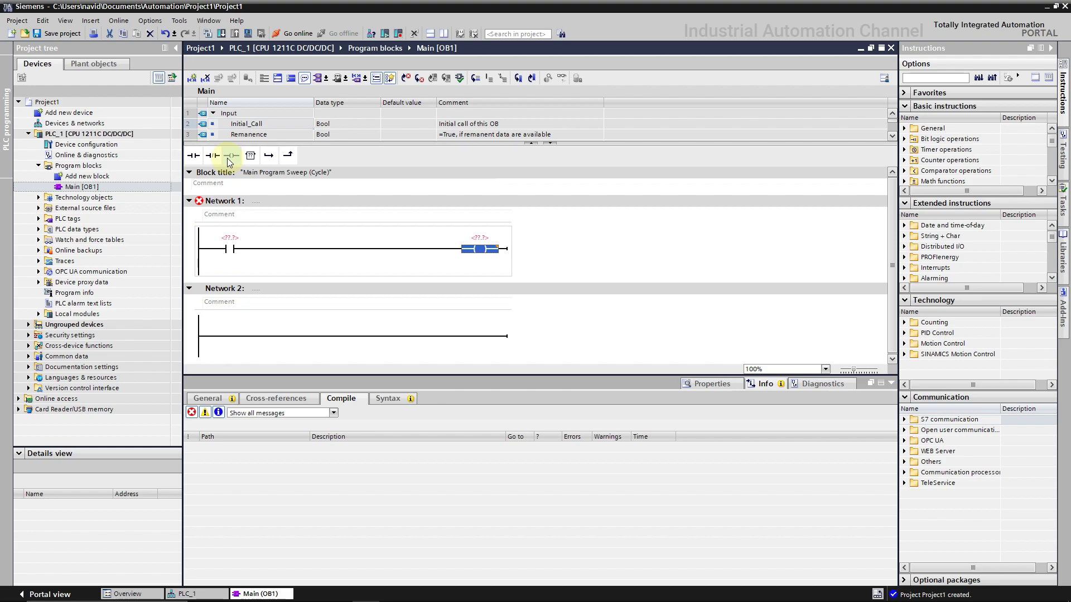
{"action": "left_click", "coordinate": [205, 249]}
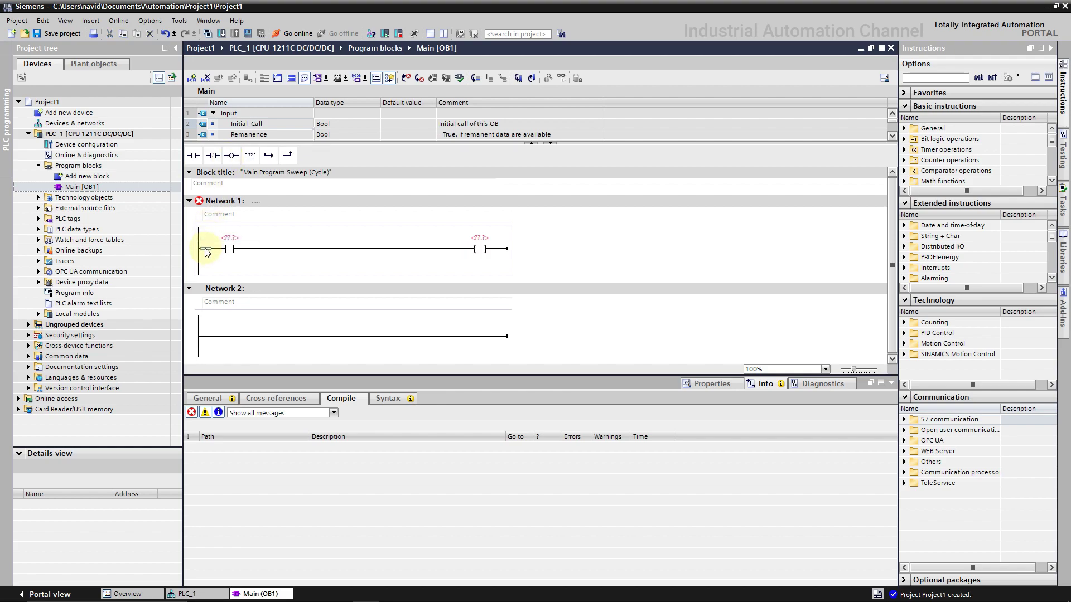
{"action": "left_click", "coordinate": [268, 157]}
{"action": "left_click", "coordinate": [194, 156]}
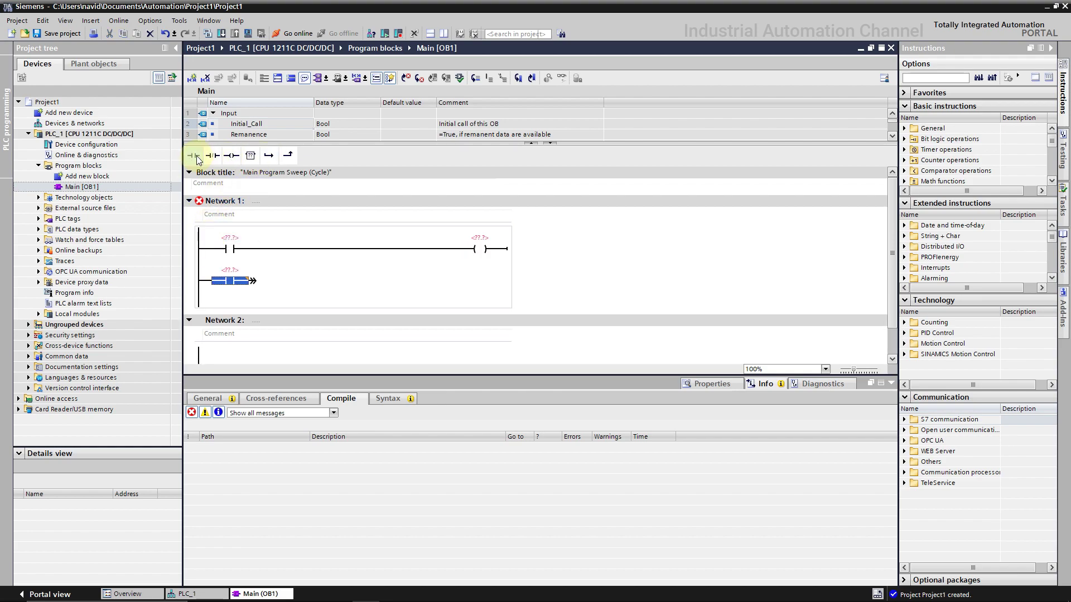
{"action": "left_click", "coordinate": [287, 156]}
Step: Address the contacts as I0.0 and M0.0 and the coil as Q0.0
{"action": "left_click", "coordinate": [229, 247]}
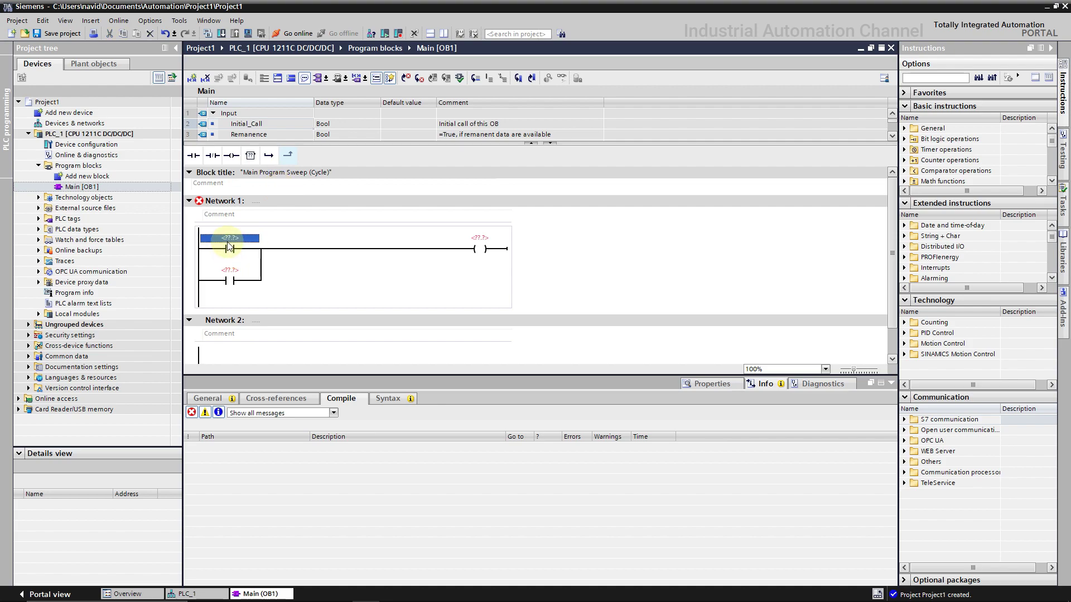
{"action": "type", "text": "i0.0"}
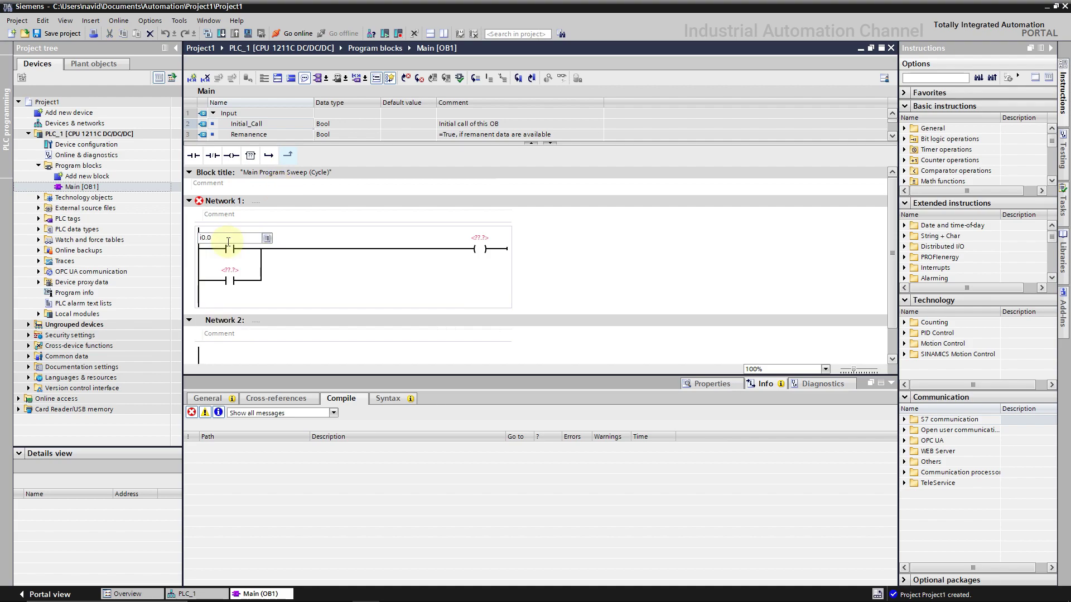
{"action": "key", "text": "Return"}
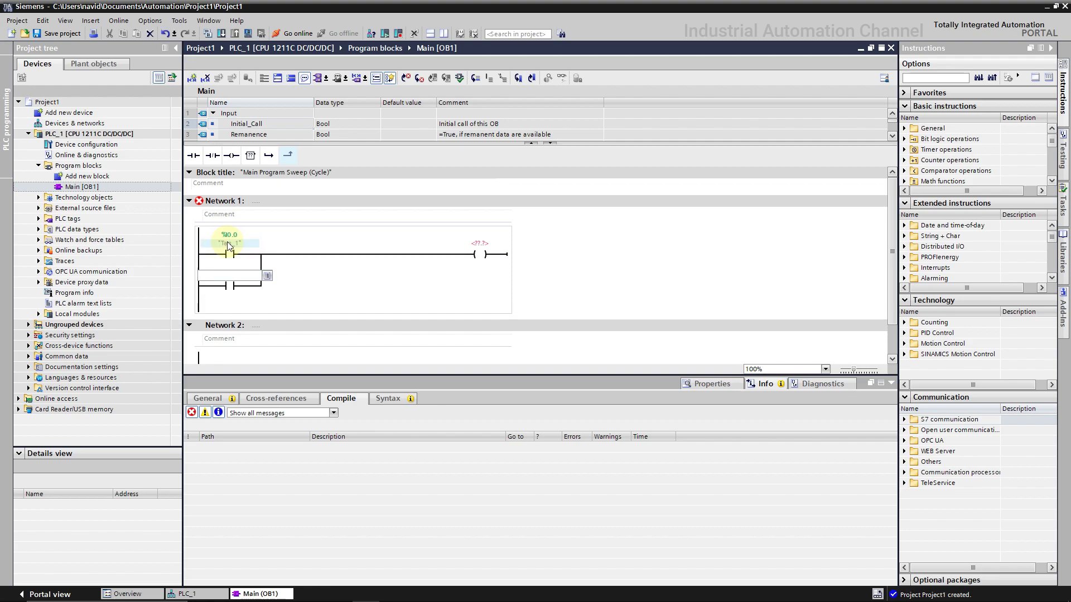
{"action": "type", "text": "m0.0"}
{"action": "key", "text": "Return"}
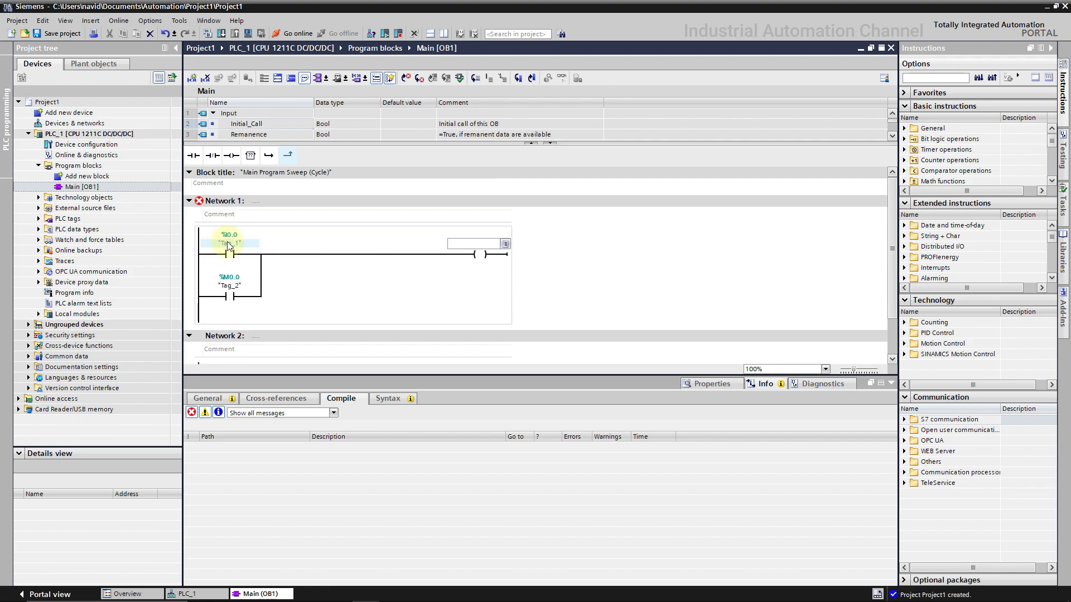
{"action": "type", "text": "q0.0"}
{"action": "key", "text": "Return"}
Step: Rename tags Tag_1, Tag_2 and Tag_3 to PB1, PB2 and Output
{"action": "right_click", "coordinate": [228, 243]}
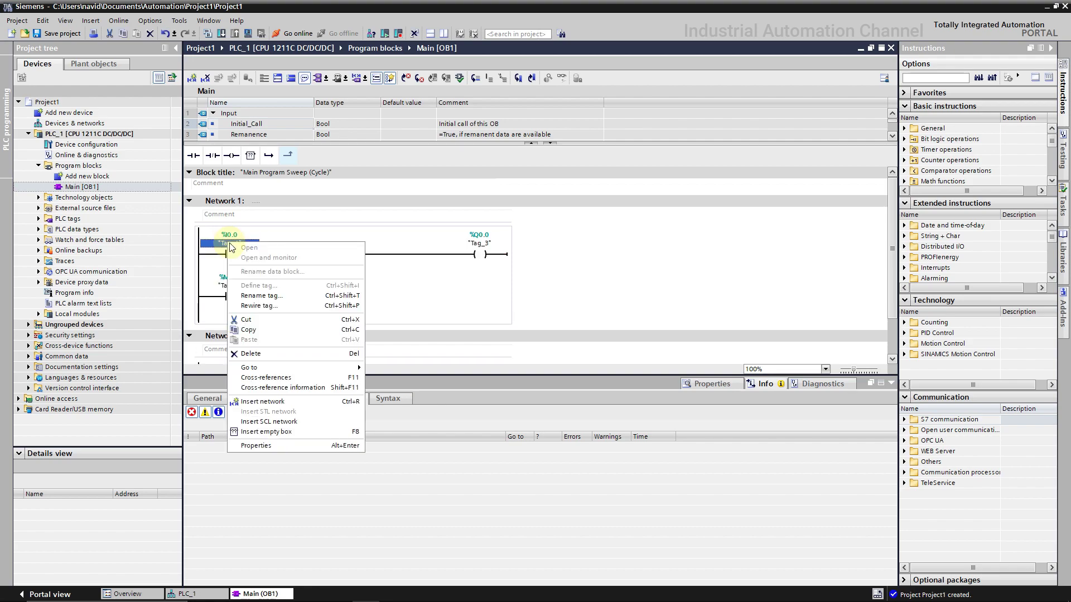
{"action": "left_click", "coordinate": [254, 296]}
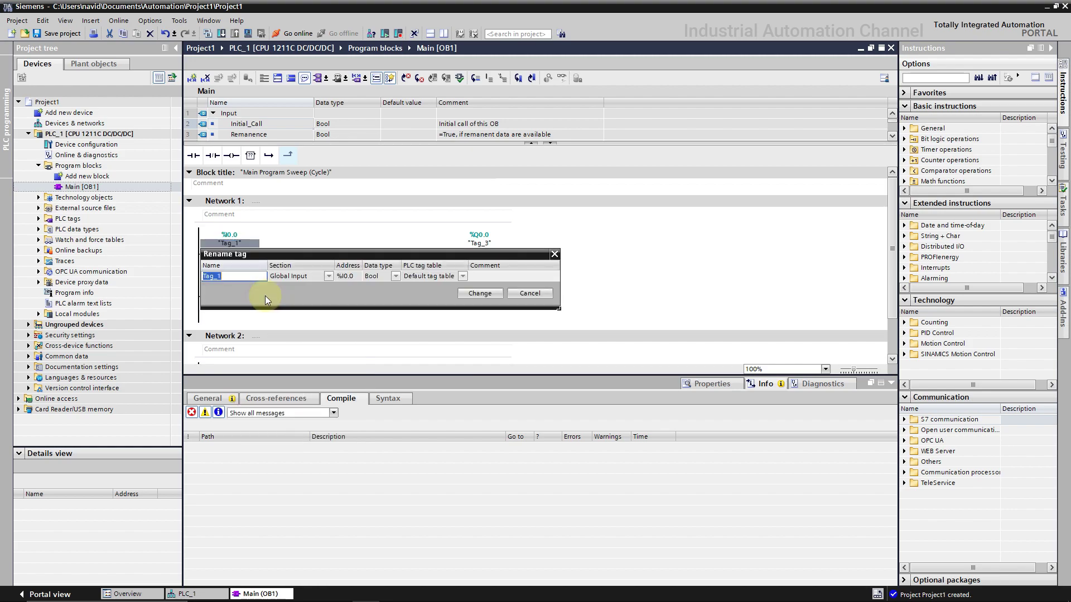
{"action": "type", "text": "PB1"}
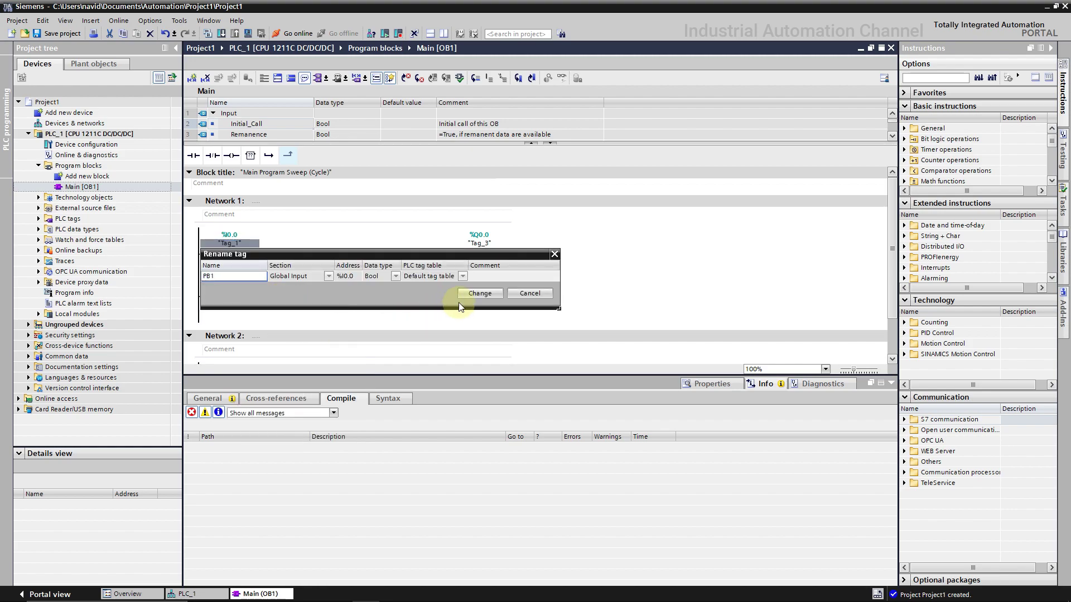
{"action": "left_click", "coordinate": [479, 293]}
{"action": "right_click", "coordinate": [229, 286]}
{"action": "left_click", "coordinate": [259, 339]}
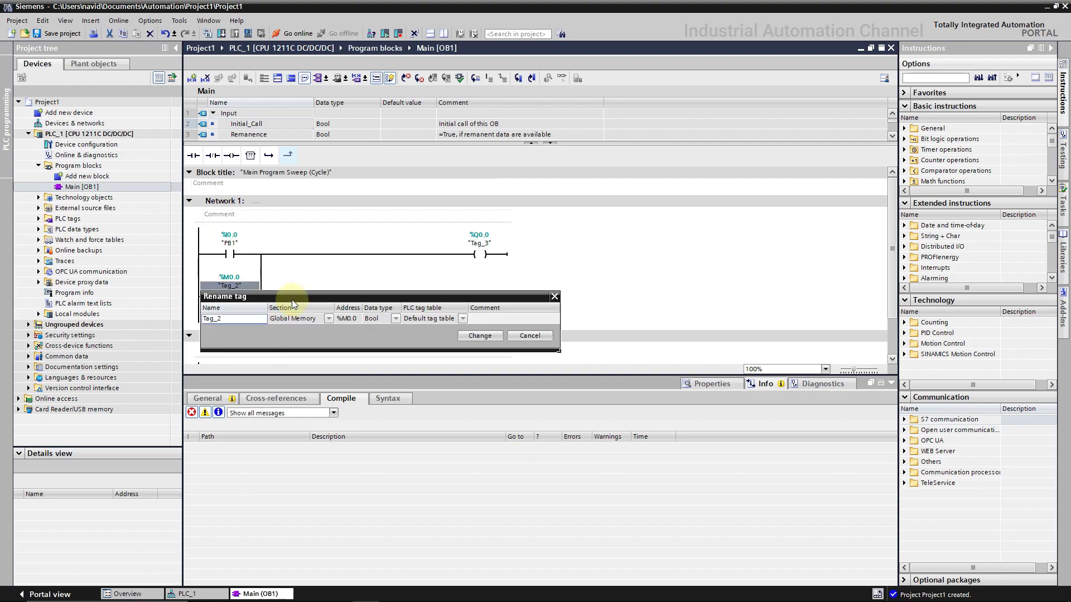
{"action": "type", "text": "PB"}
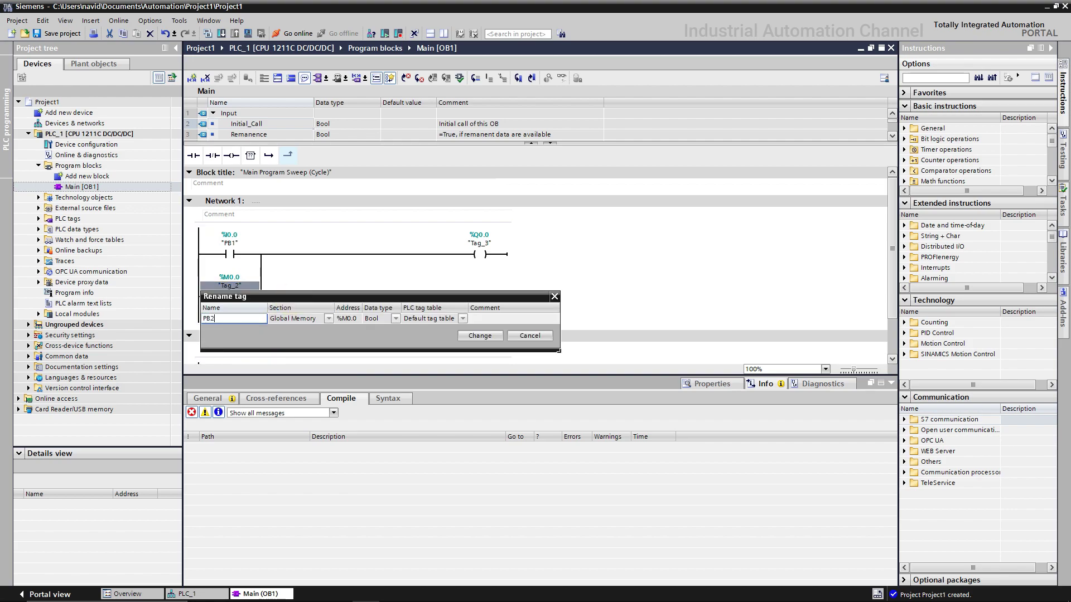
{"action": "type", "text": "2"}
{"action": "left_click", "coordinate": [480, 335]}
{"action": "right_click", "coordinate": [480, 244]}
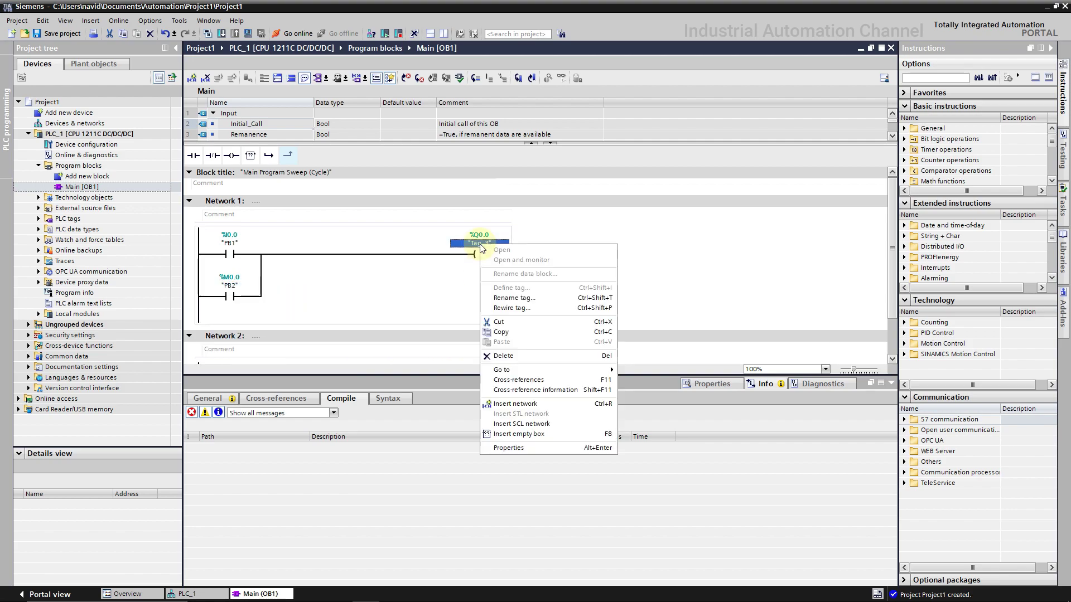
{"action": "left_click", "coordinate": [516, 297]}
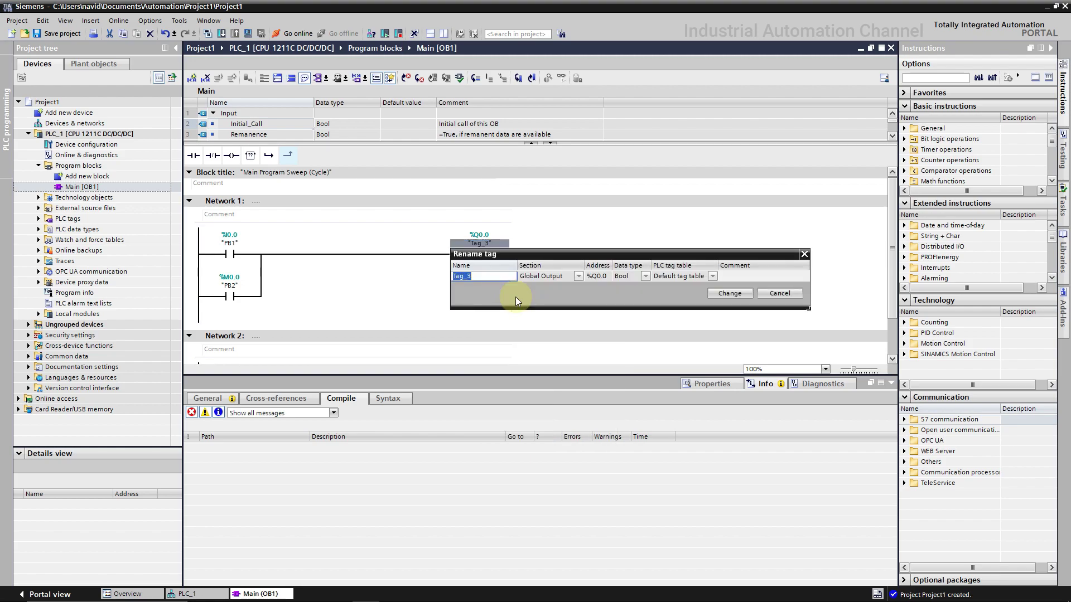
{"action": "type", "text": "Output"}
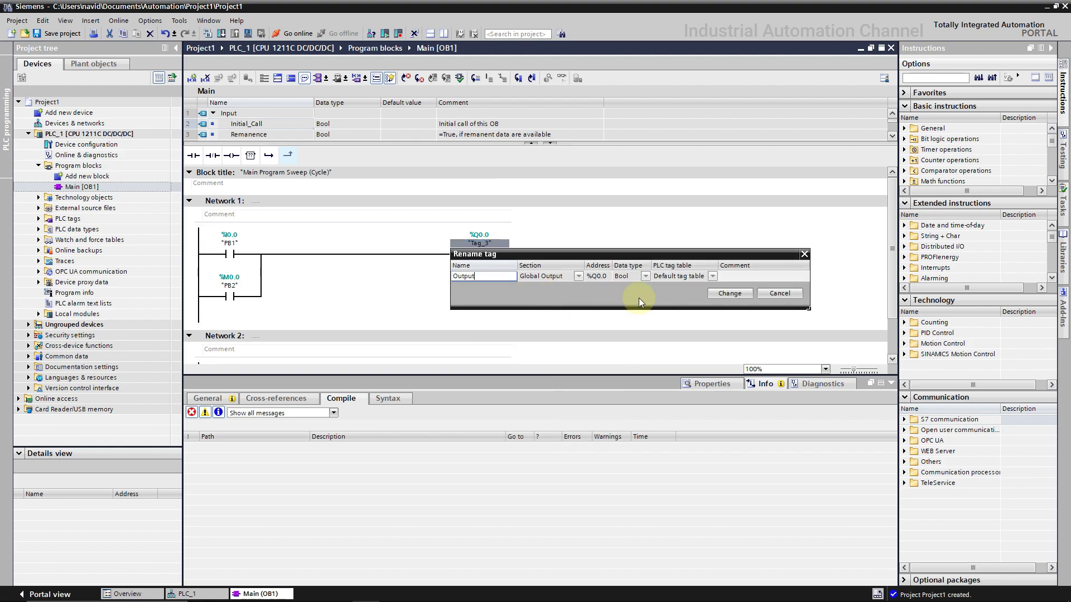
{"action": "key", "text": "Return"}
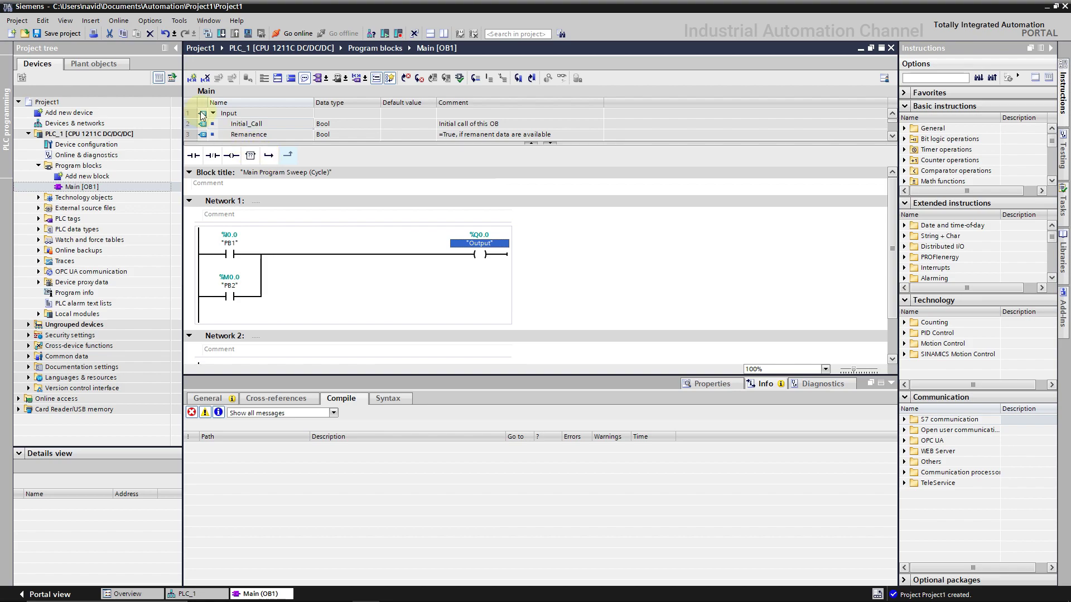
Step: Save the project, compile PLC_1, and jump to the 'Password must not be empty' error
{"action": "left_click", "coordinate": [58, 33]}
{"action": "left_click", "coordinate": [76, 136]}
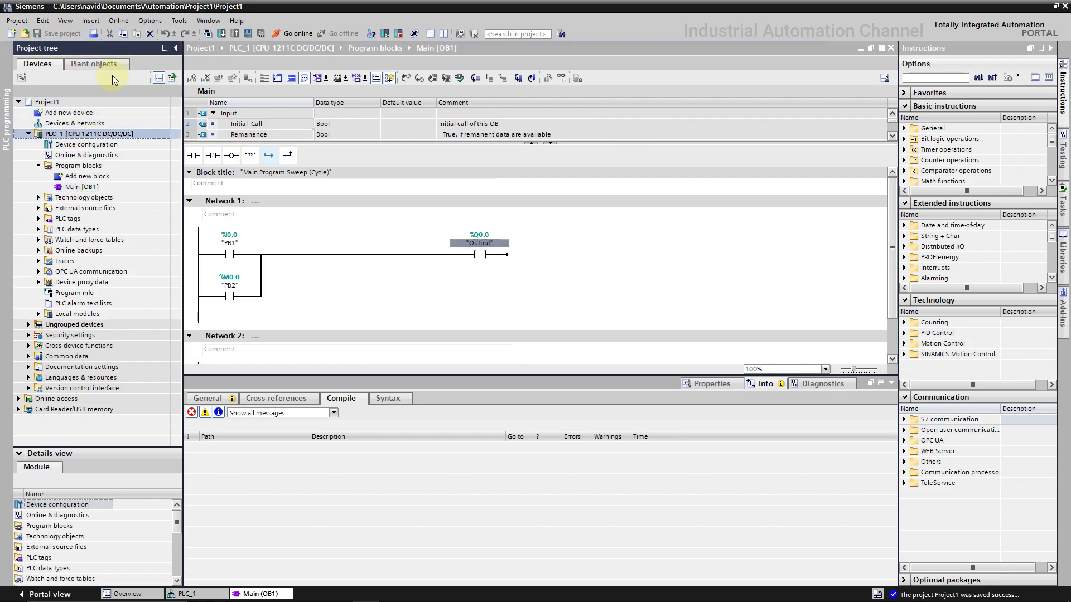
{"action": "left_click", "coordinate": [207, 34]}
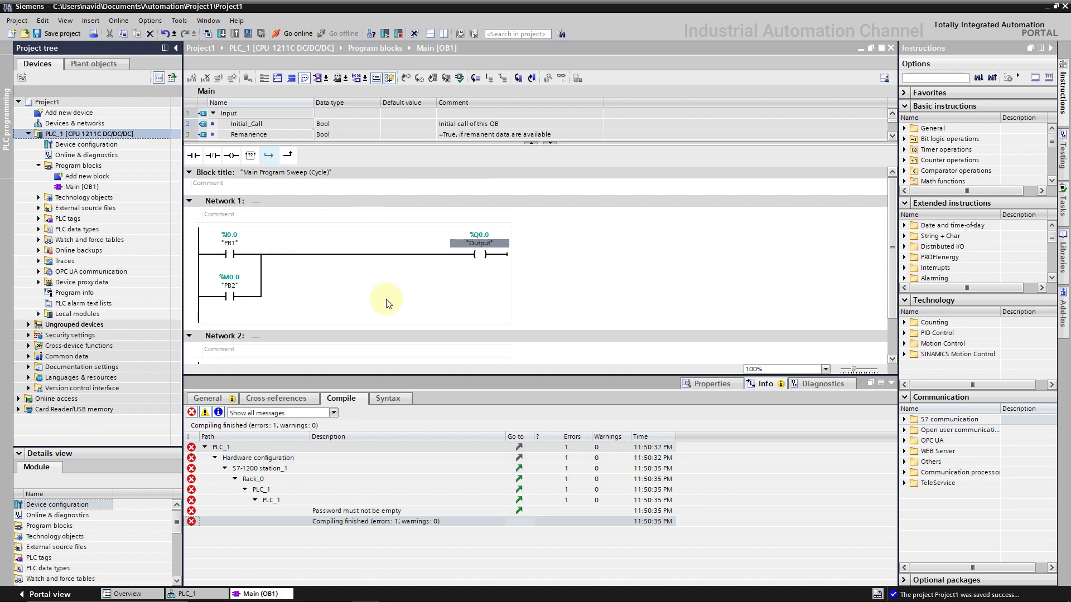
{"action": "left_click", "coordinate": [359, 511]}
{"action": "double_click", "coordinate": [360, 511]}
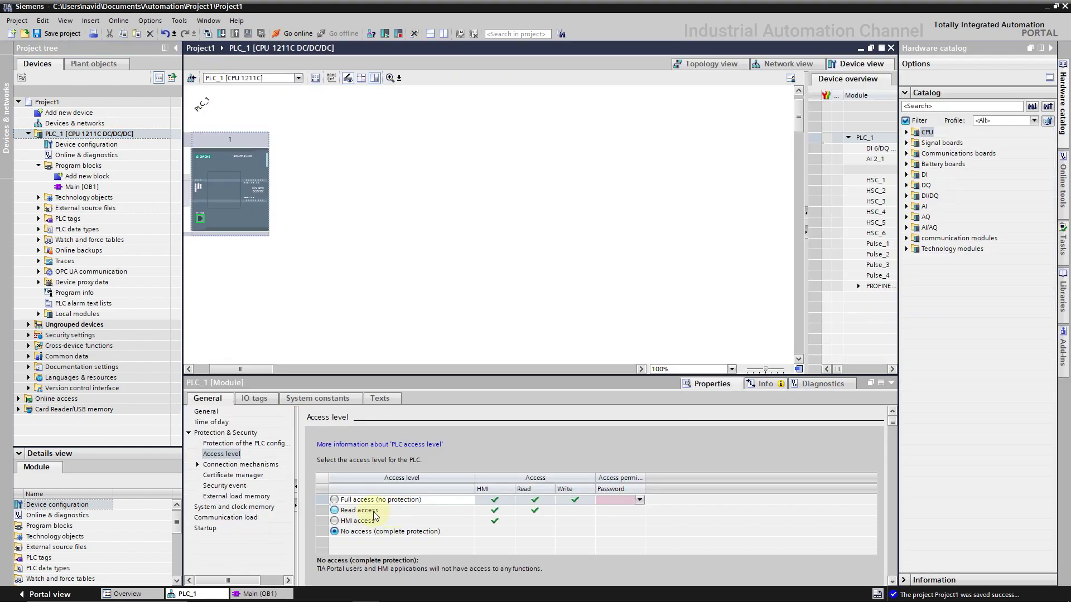
Step: Set PLC_1's access level to Full access (no protection), then save and recompile
{"action": "left_click", "coordinate": [603, 499]}
{"action": "left_click", "coordinate": [603, 500]}
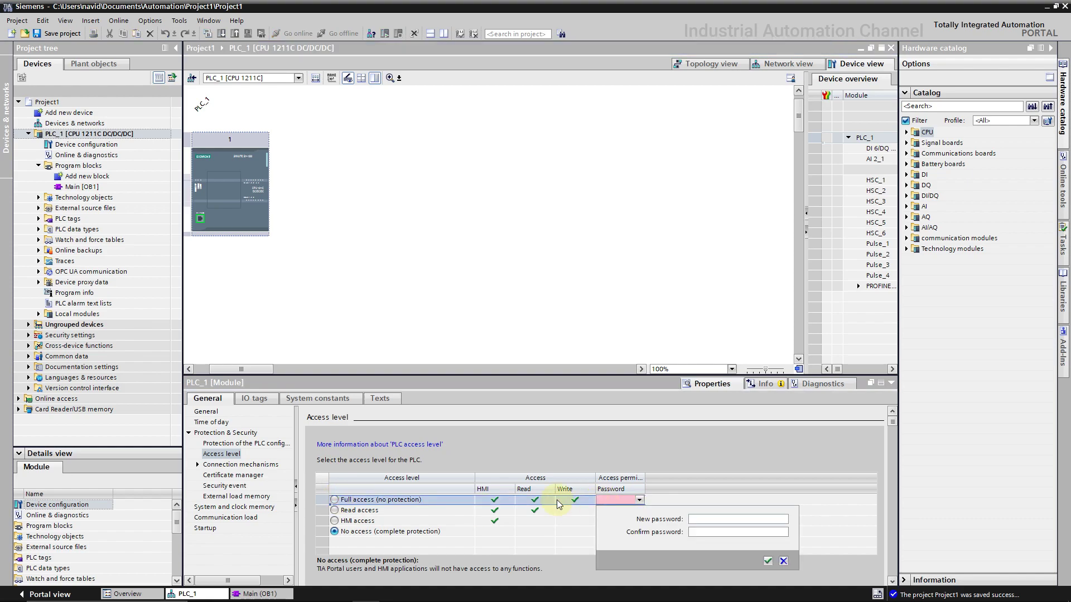
{"action": "left_click", "coordinate": [335, 501]}
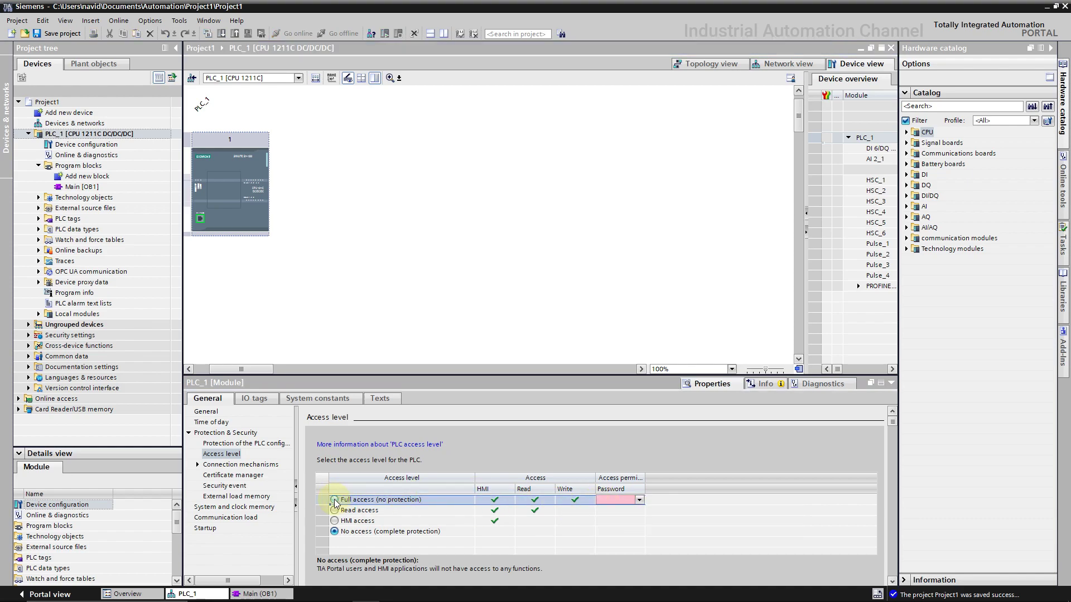
{"action": "left_click", "coordinate": [335, 500]}
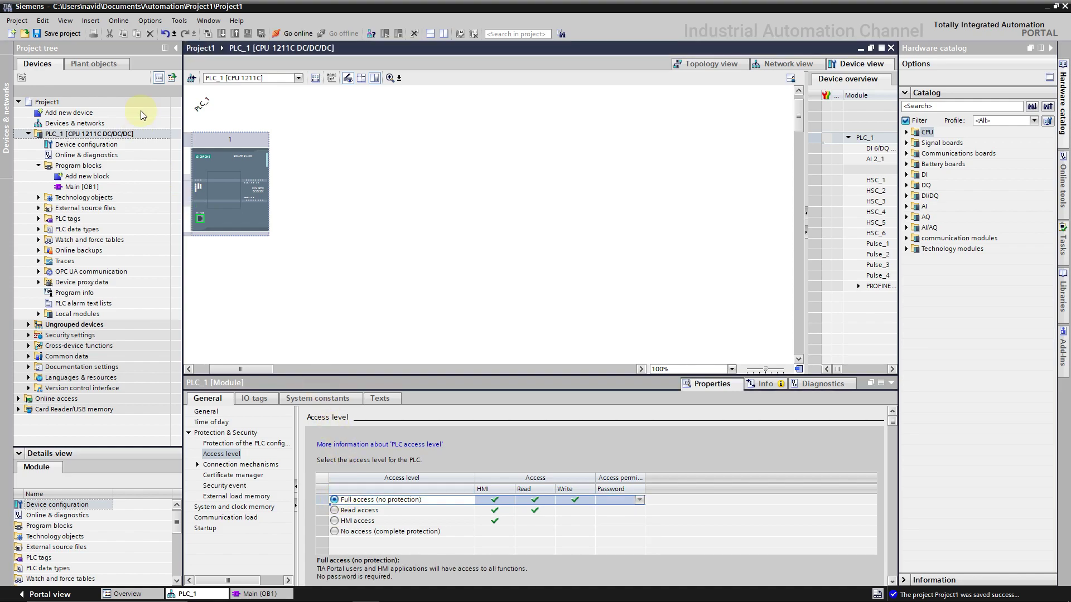
{"action": "left_click", "coordinate": [62, 34]}
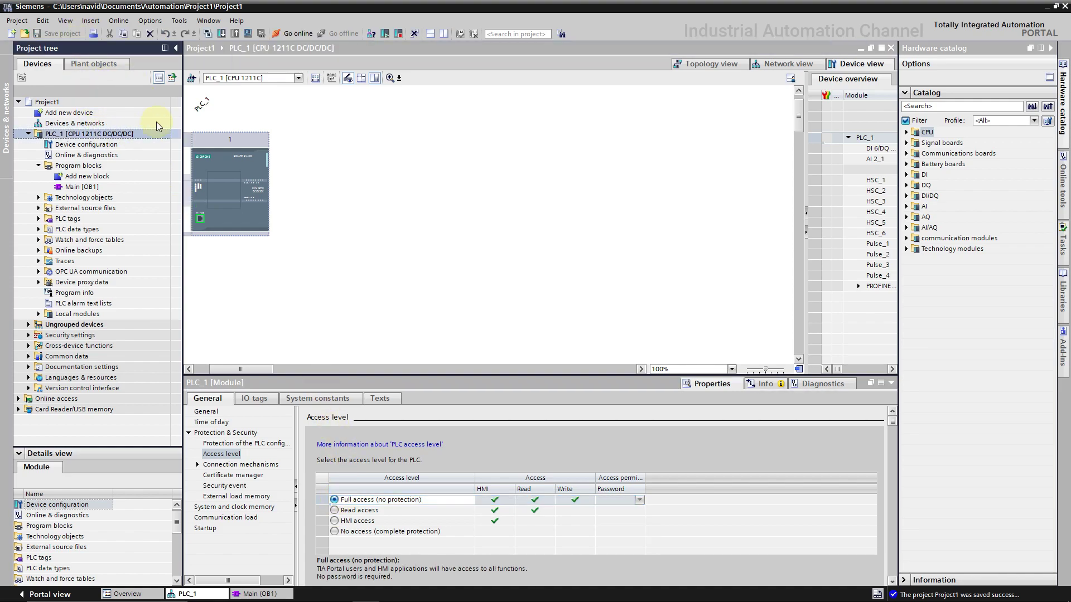
{"action": "left_click", "coordinate": [207, 33]}
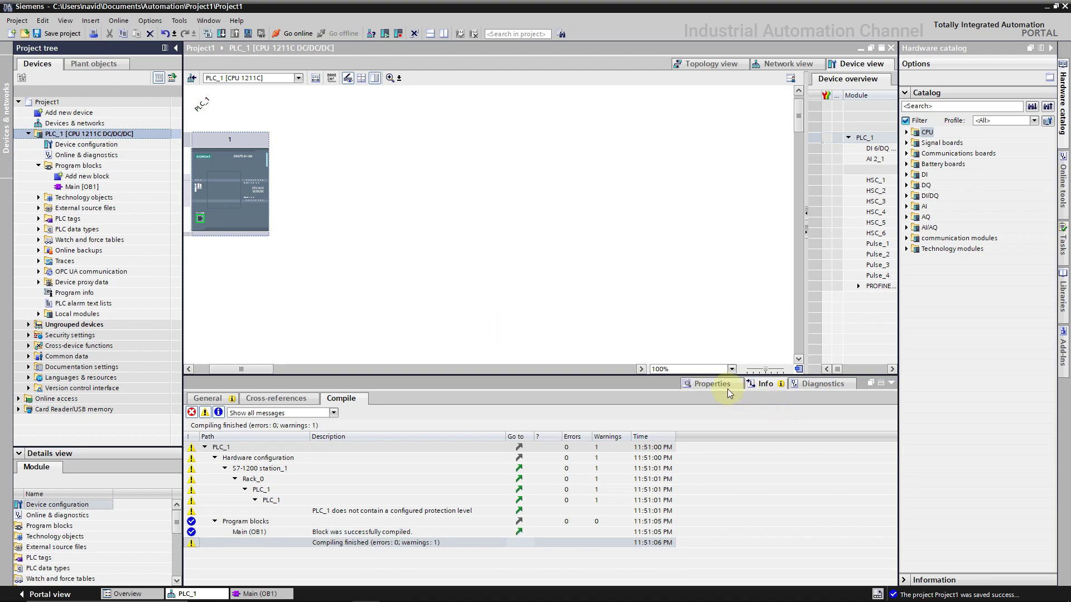
{"action": "left_click", "coordinate": [713, 383]}
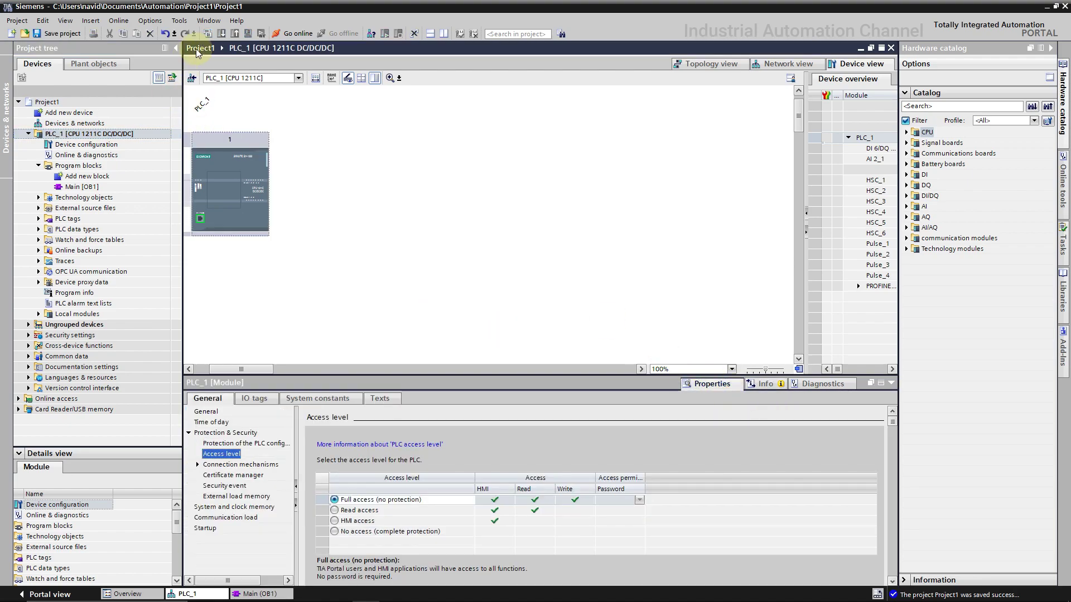
{"action": "left_click", "coordinate": [142, 138]}
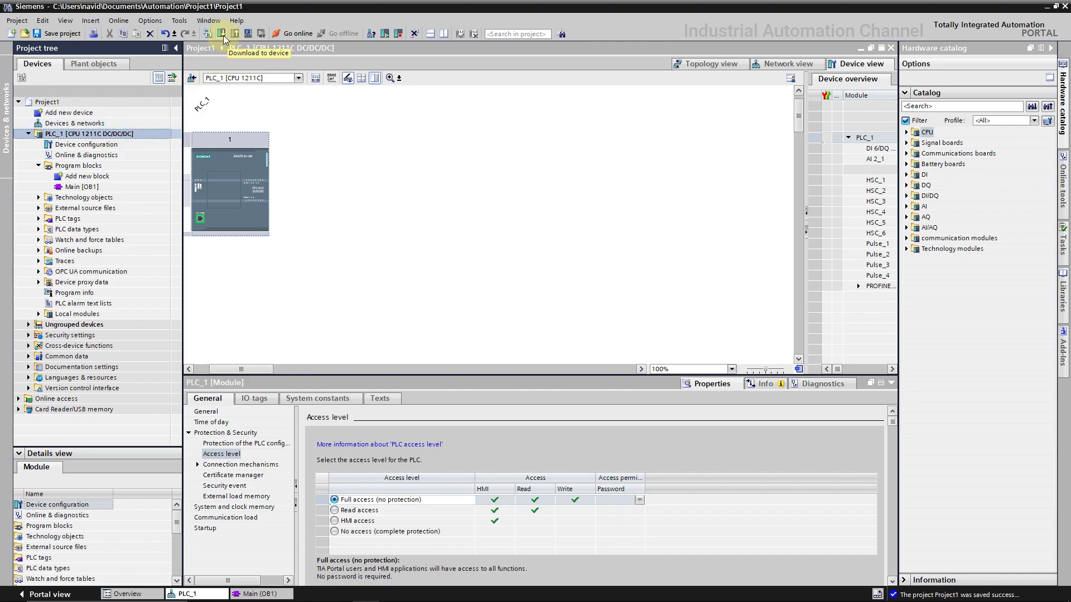
Step: Start simulation for PLC_1 and accept enabling simulation support
{"action": "left_click", "coordinate": [248, 34]}
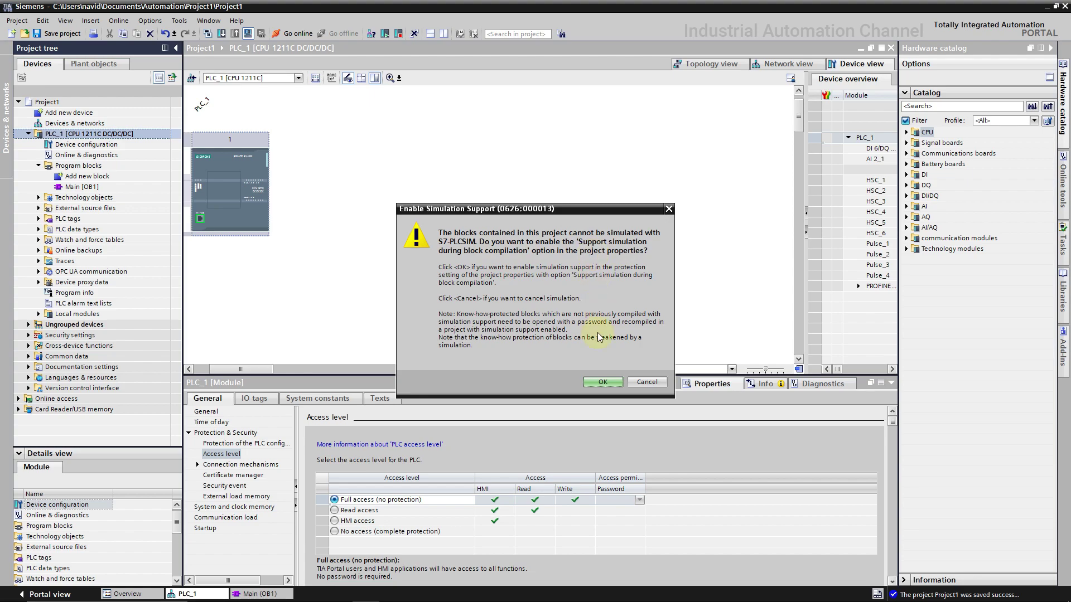
{"action": "left_click", "coordinate": [595, 385]}
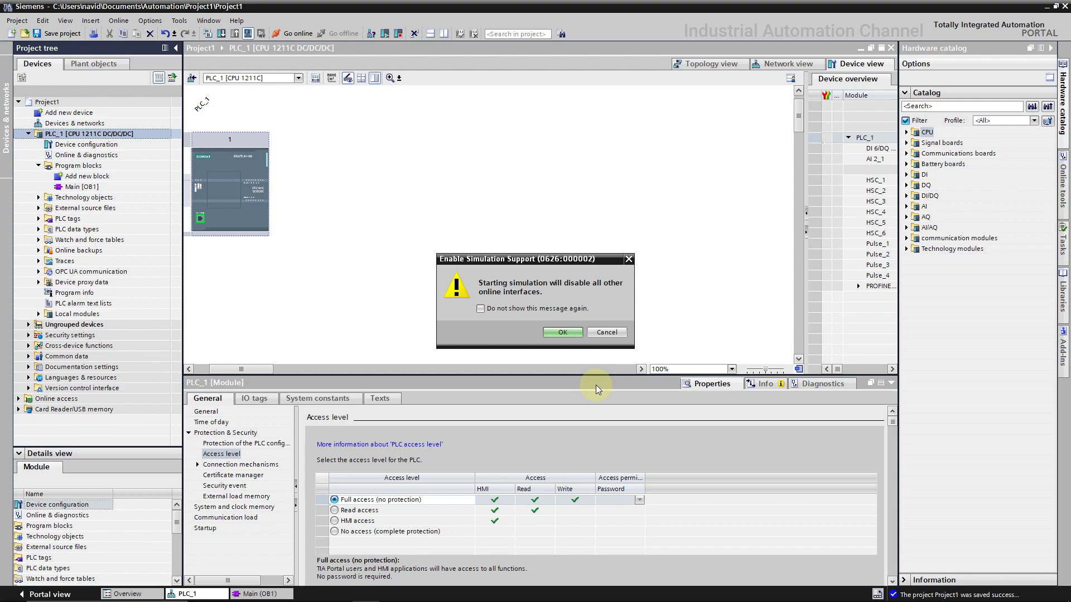
Step: Confirm starting simulation, then browse the Project1 workspace's instances and simulation pages in PLCSIM
{"action": "left_click", "coordinate": [562, 332]}
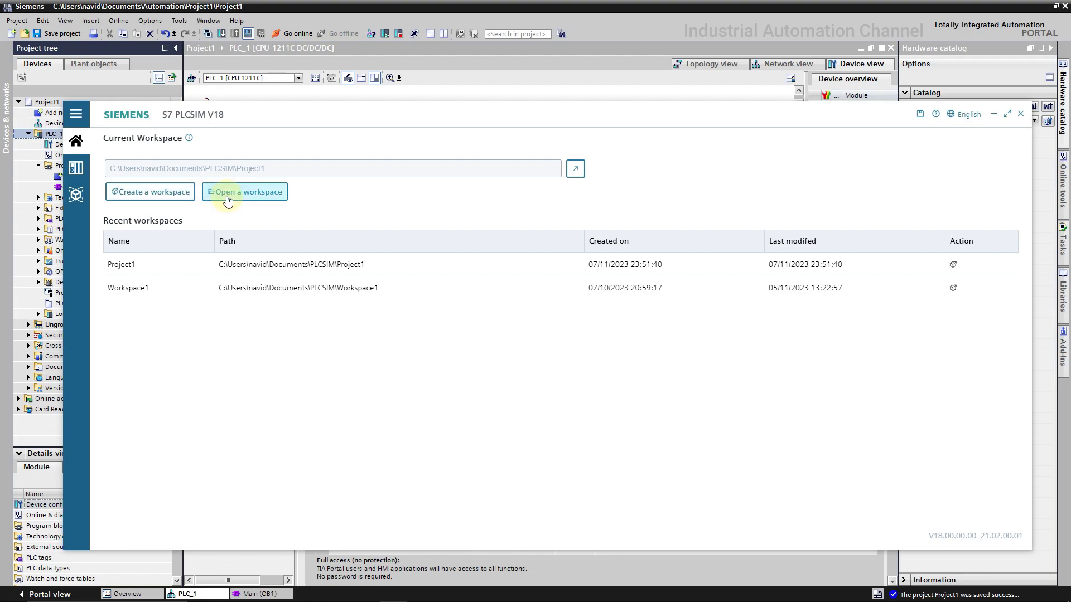
{"action": "left_click", "coordinate": [80, 172]}
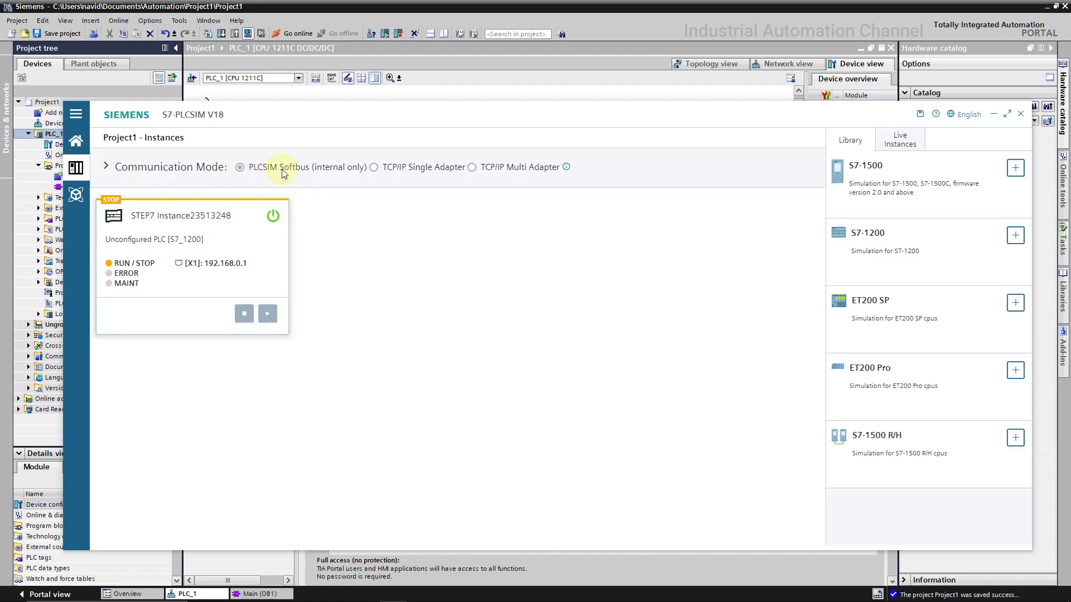
{"action": "left_click", "coordinate": [76, 195]}
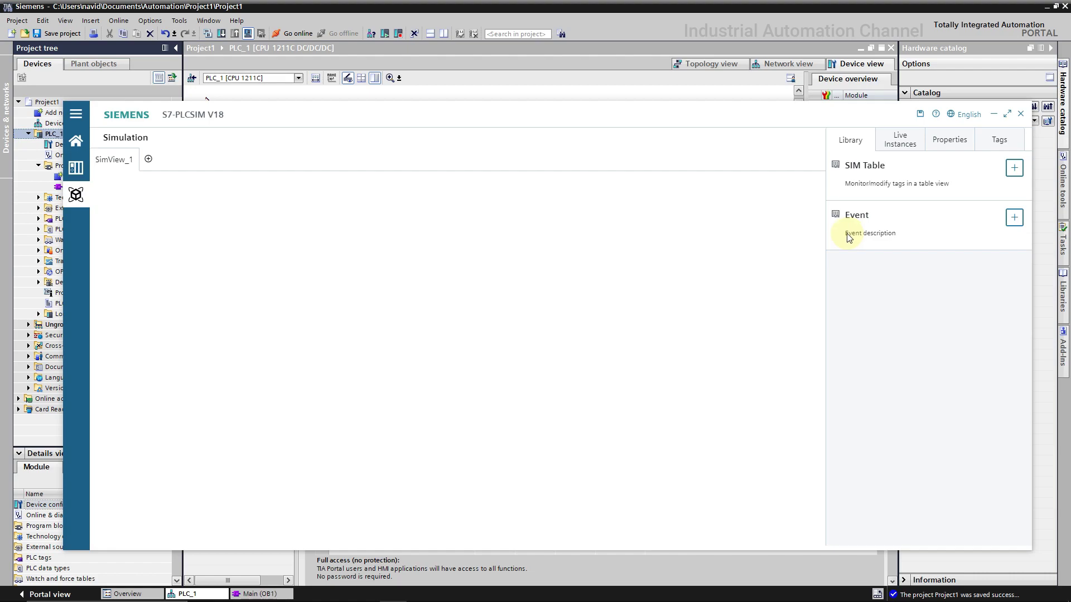
{"action": "left_click", "coordinate": [85, 168]}
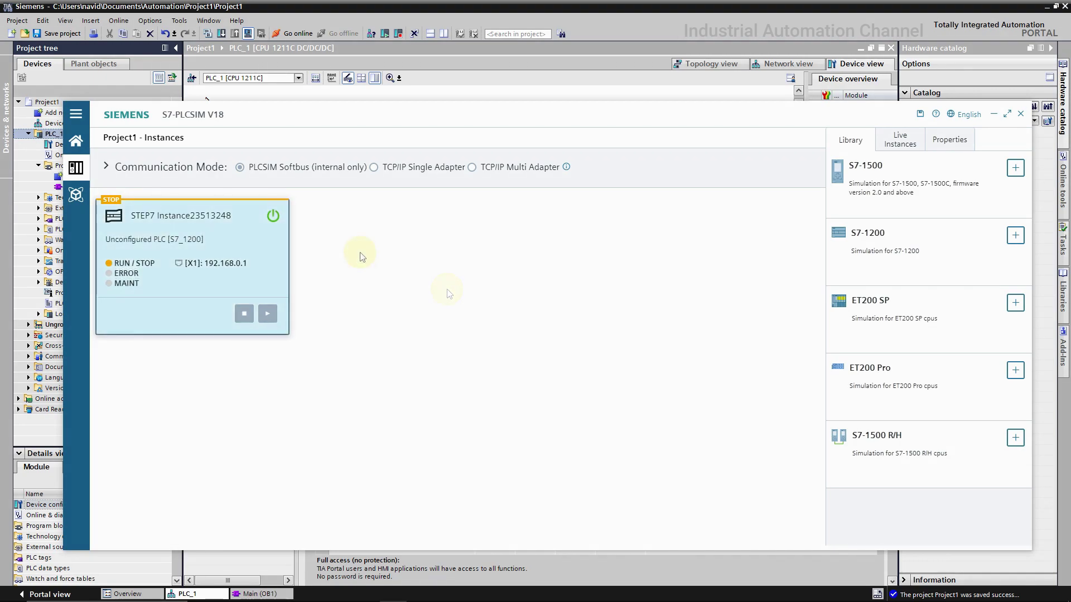
Step: Connect to PLC_1 and load it into the simulated PLC, starting the module afterwards
{"action": "left_click", "coordinate": [439, 81]}
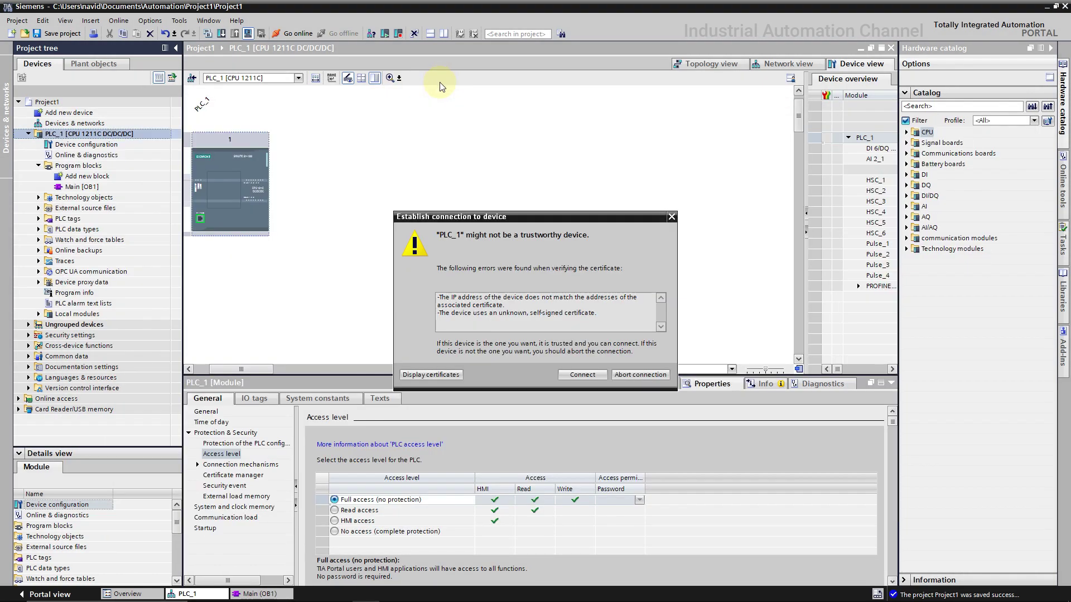
{"action": "left_click", "coordinate": [577, 372]}
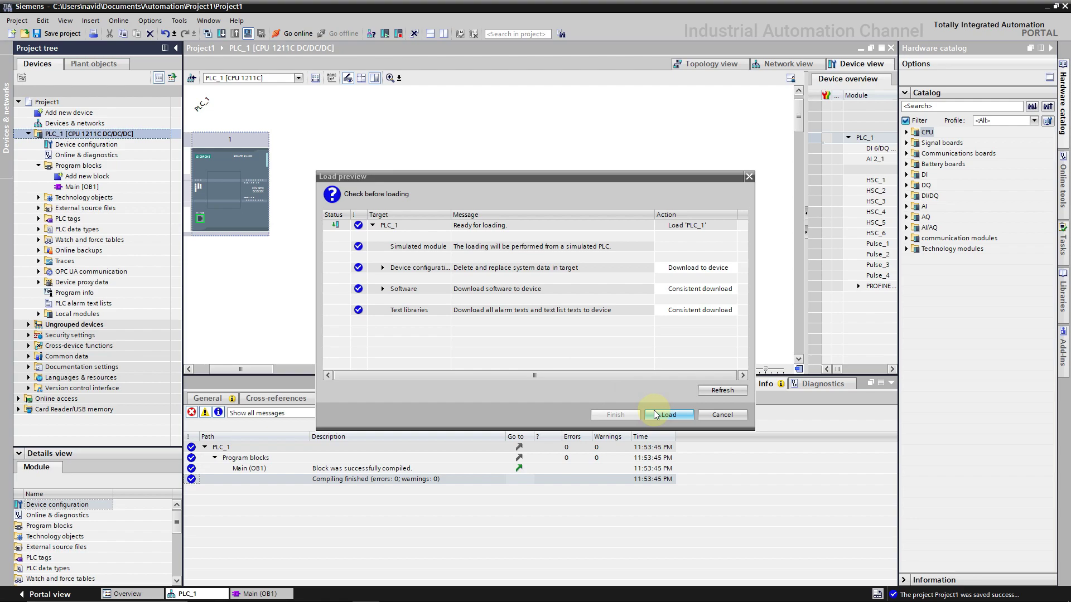
{"action": "left_click", "coordinate": [654, 414]}
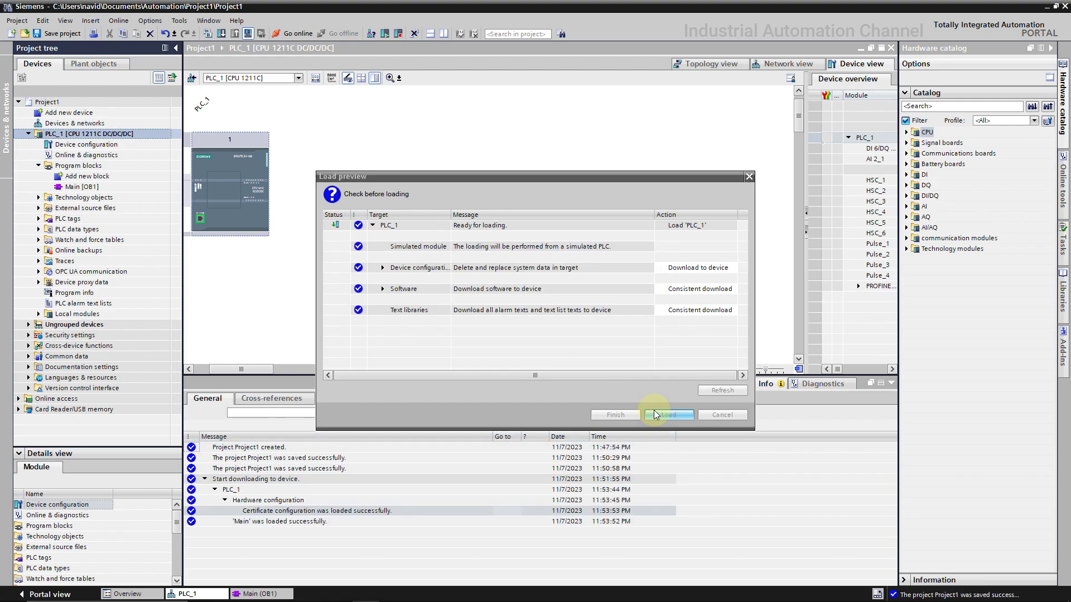
{"action": "left_click", "coordinate": [699, 249]}
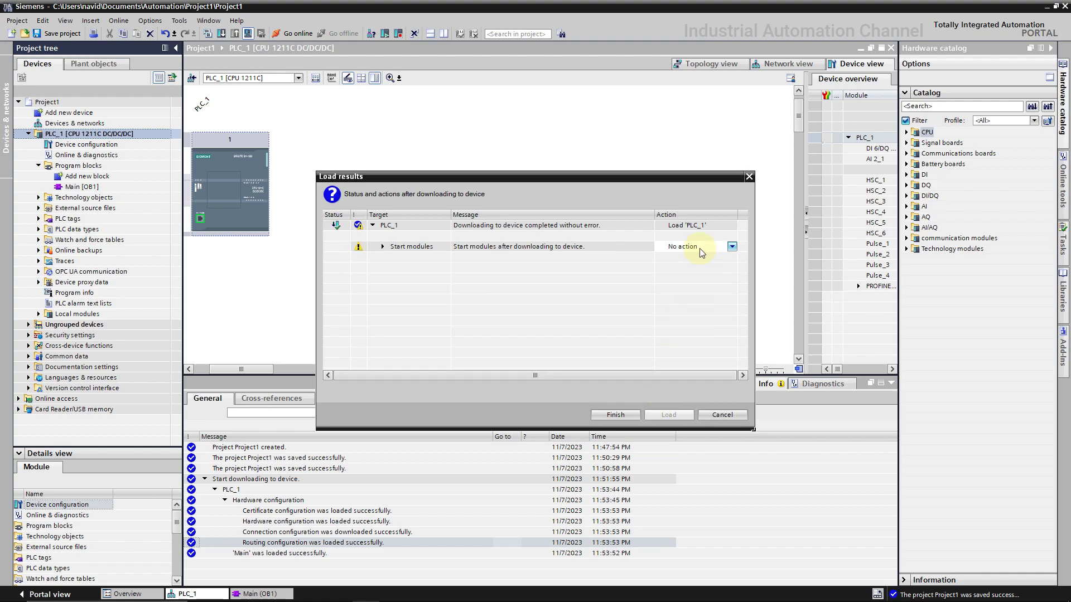
{"action": "left_click", "coordinate": [699, 248]}
{"action": "left_click", "coordinate": [692, 265]}
{"action": "left_click", "coordinate": [615, 415]}
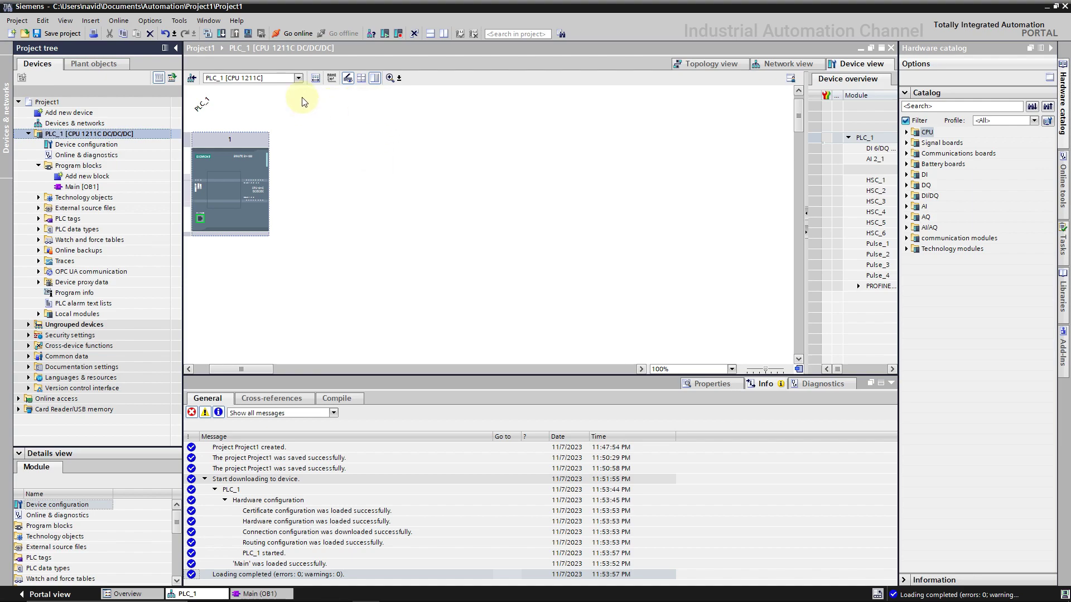
Step: Go online with PLC_1 and power off the S7-PLCSIM instance
{"action": "left_click", "coordinate": [288, 35]}
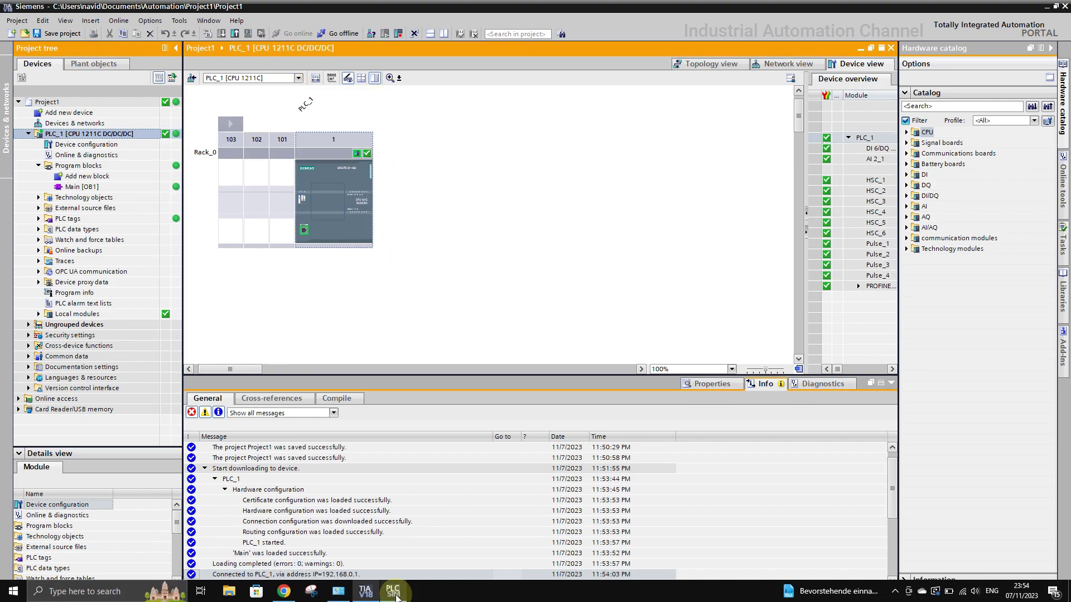
{"action": "left_click", "coordinate": [393, 591]}
{"action": "left_click", "coordinate": [273, 216]}
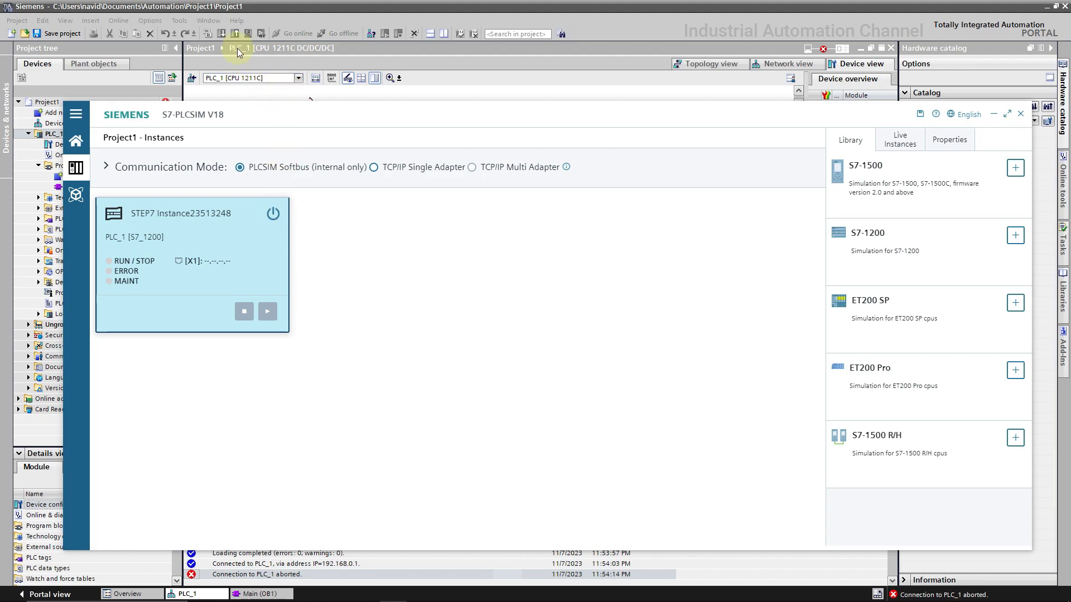
{"action": "left_click", "coordinate": [138, 85]}
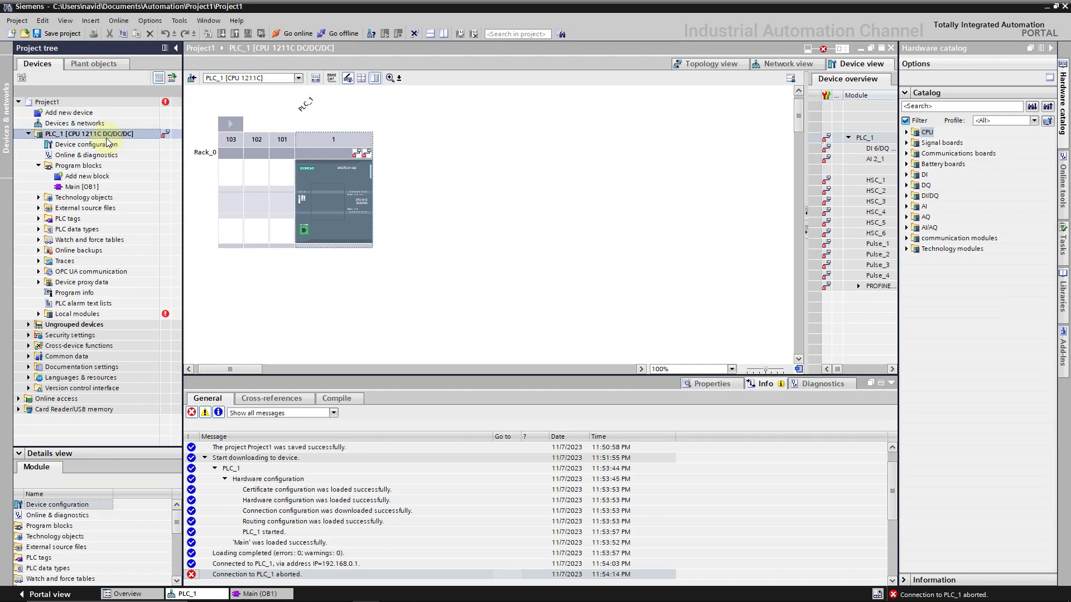
Step: Take PLC_1 offline and bring up Extended download to device
{"action": "left_click", "coordinate": [142, 134]}
{"action": "key", "text": "Return"}
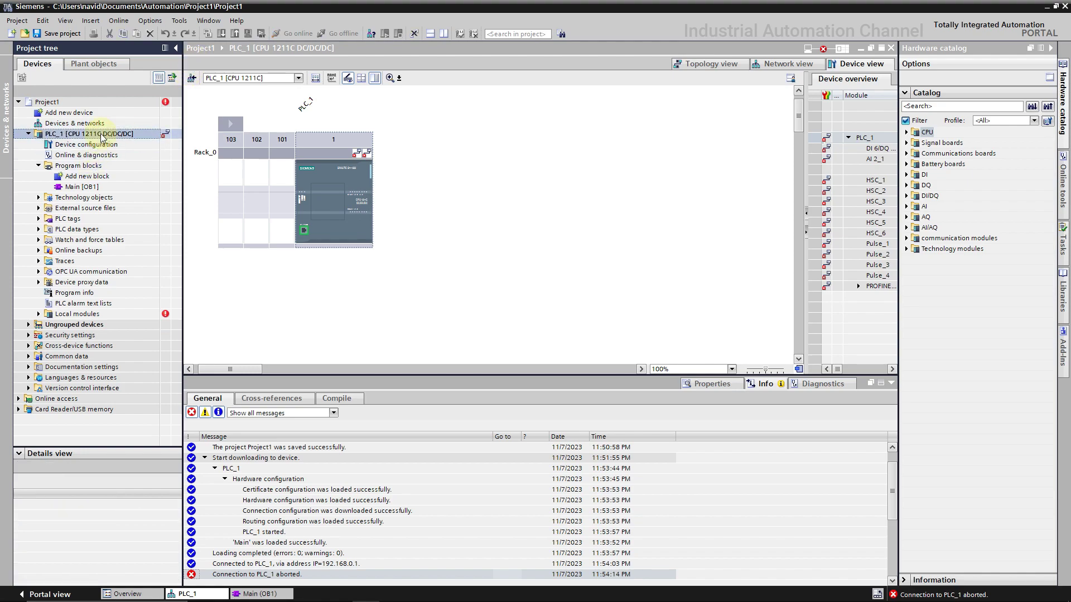
{"action": "left_click", "coordinate": [338, 33]}
{"action": "left_click", "coordinate": [221, 33]}
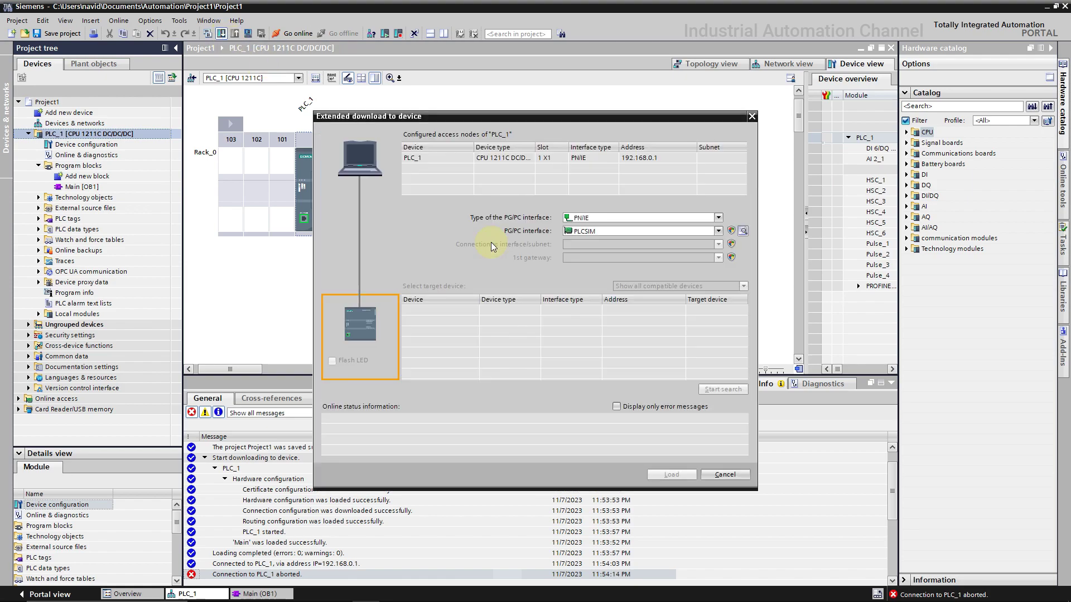
Step: Choose PLCSIM as the PG/PC interface and power the simulated PLC back on
{"action": "left_click", "coordinate": [590, 233]}
{"action": "left_click", "coordinate": [590, 233]}
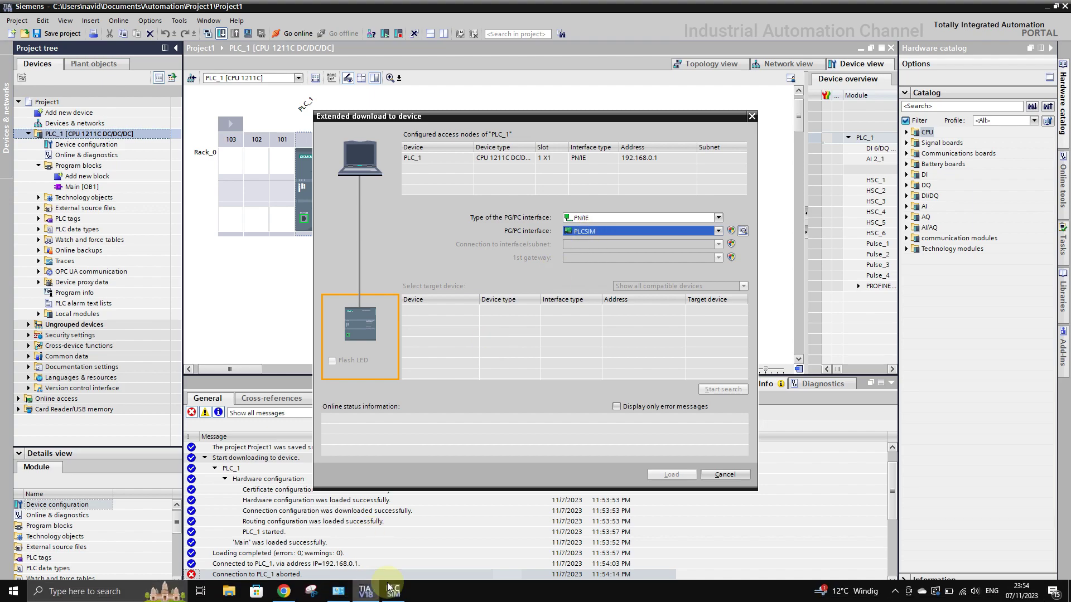
{"action": "left_click", "coordinate": [392, 594]}
{"action": "left_click", "coordinate": [272, 213]}
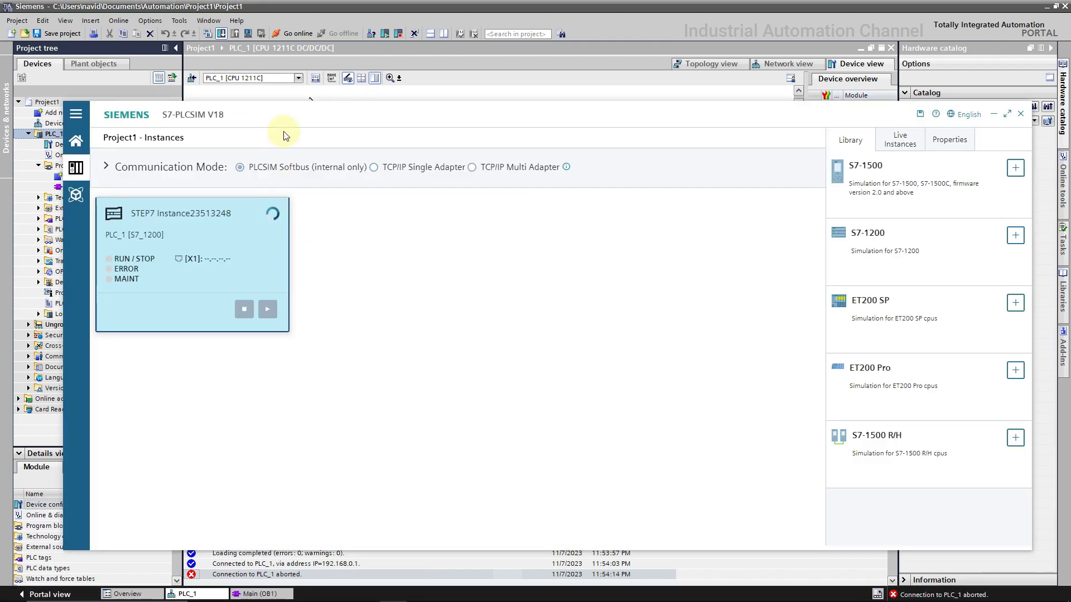
{"action": "left_click_drag", "start_coordinate": [325, 120], "coordinate": [714, 246]}
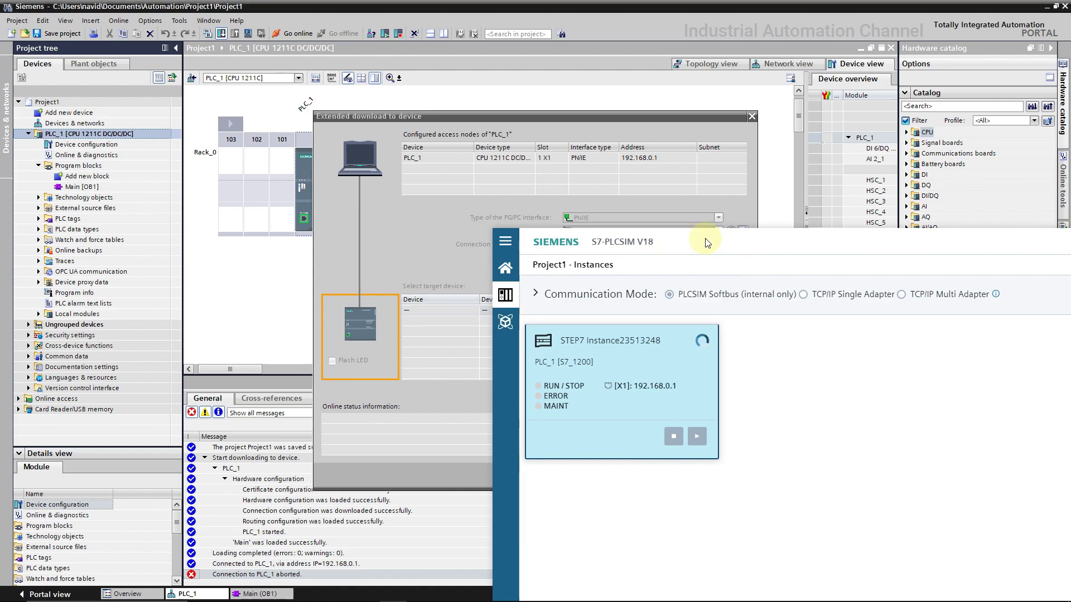
{"action": "left_click_drag", "start_coordinate": [693, 244], "coordinate": [956, 285]}
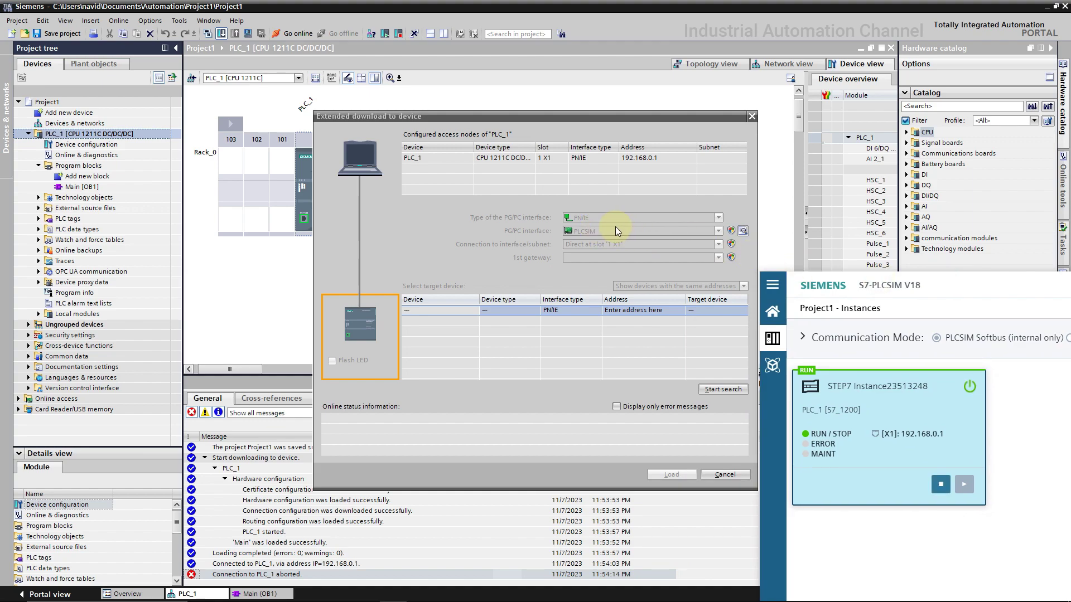
Step: Search for devices and download PLC_1 to the simulator at 192.168.0.1 with no errors
{"action": "left_click", "coordinate": [725, 389]}
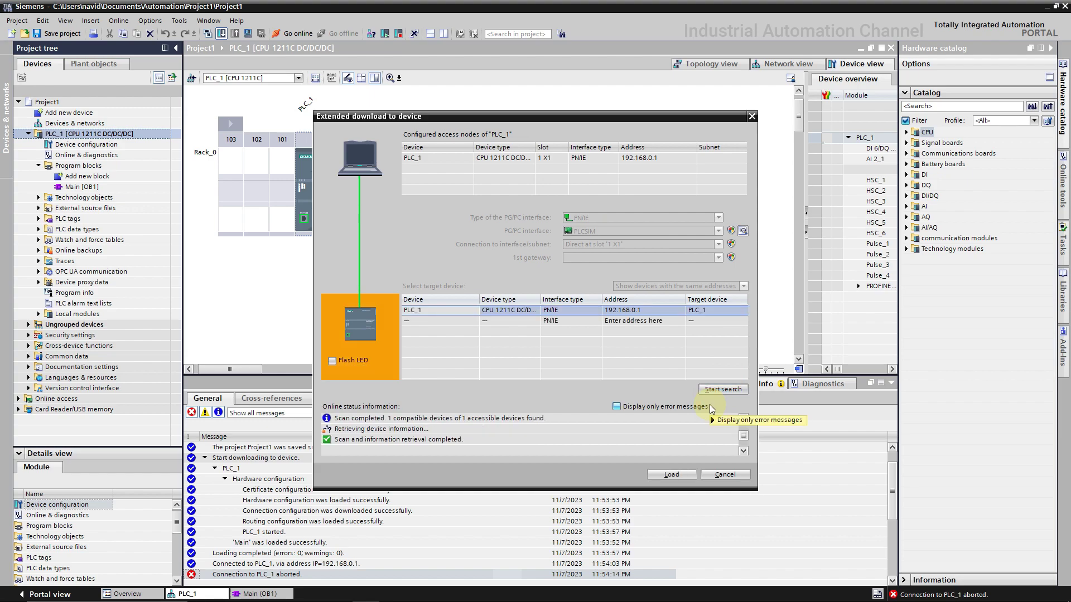
{"action": "left_click", "coordinate": [676, 474]}
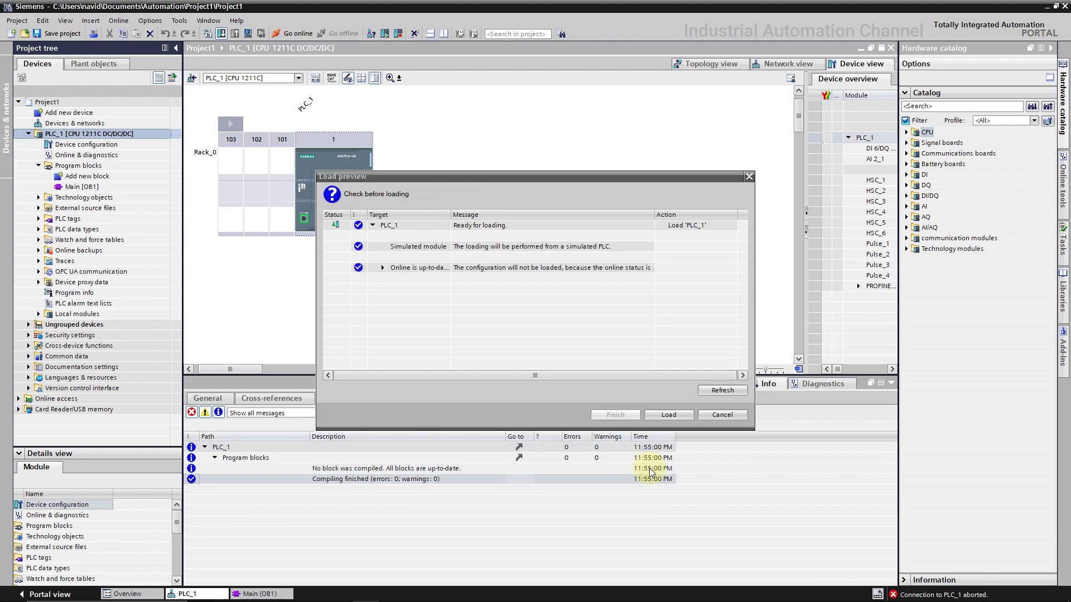
{"action": "left_click", "coordinate": [663, 417]}
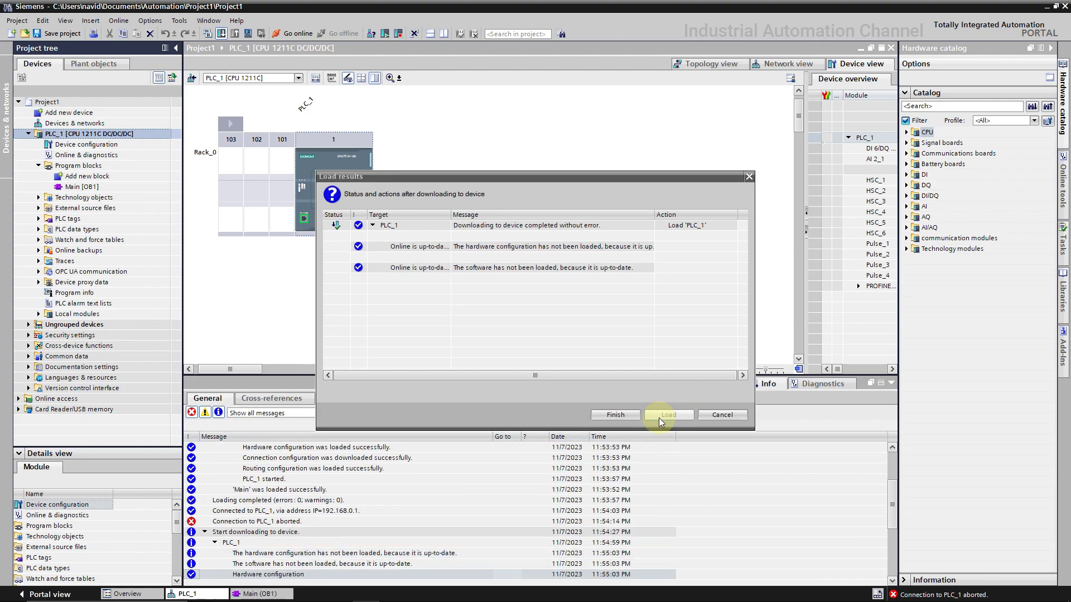
{"action": "left_click", "coordinate": [627, 417]}
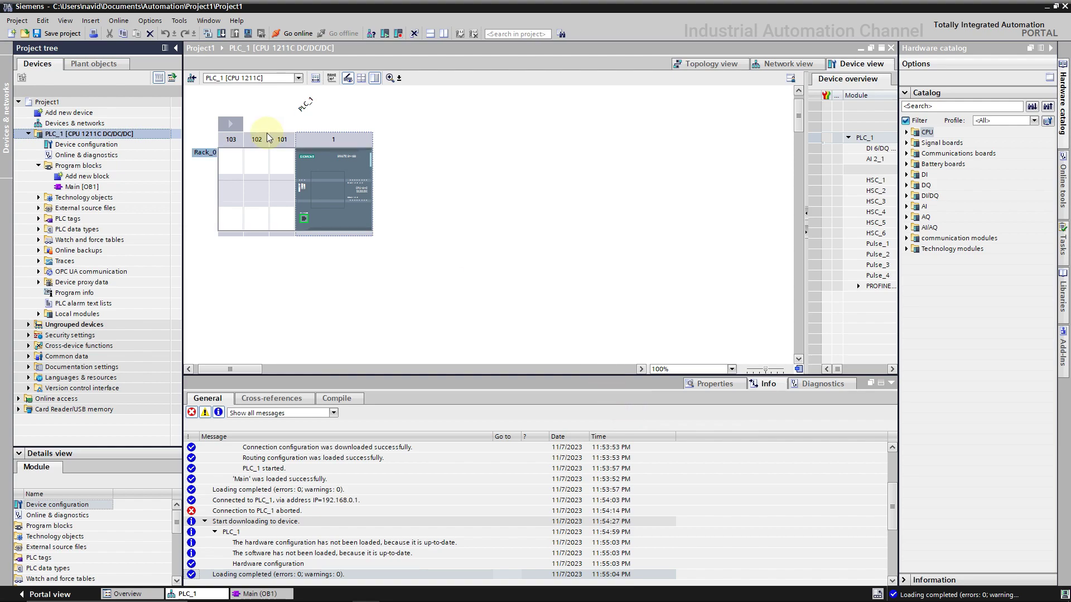
Step: Go online with PLC_1 and move the PLCSIM window to the upper left
{"action": "left_click", "coordinate": [291, 33]}
{"action": "left_click", "coordinate": [393, 593]}
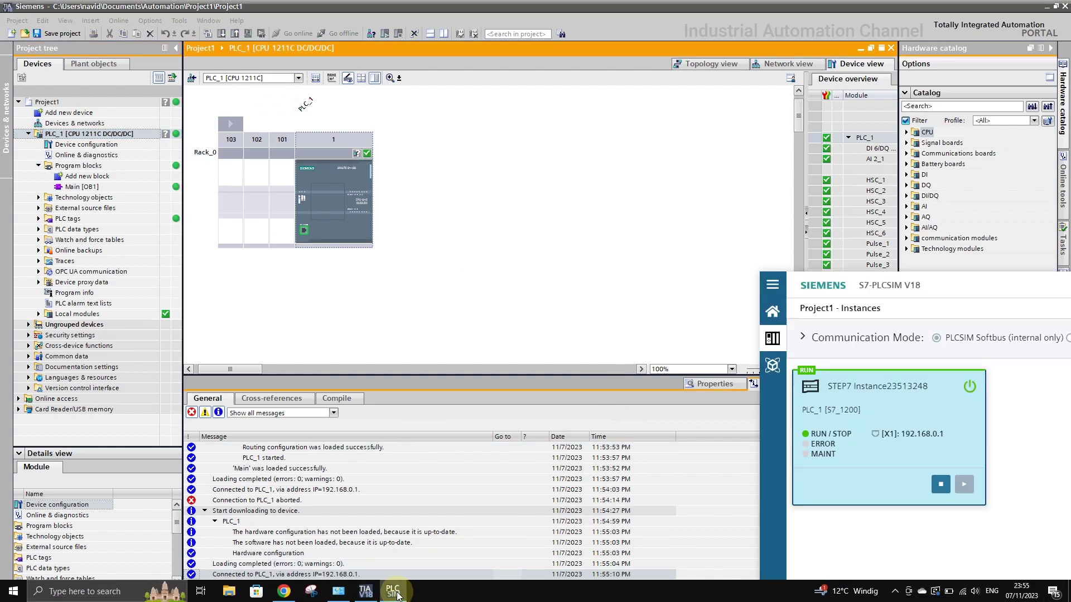
{"action": "left_click_drag", "start_coordinate": [918, 285], "coordinate": [216, 119]}
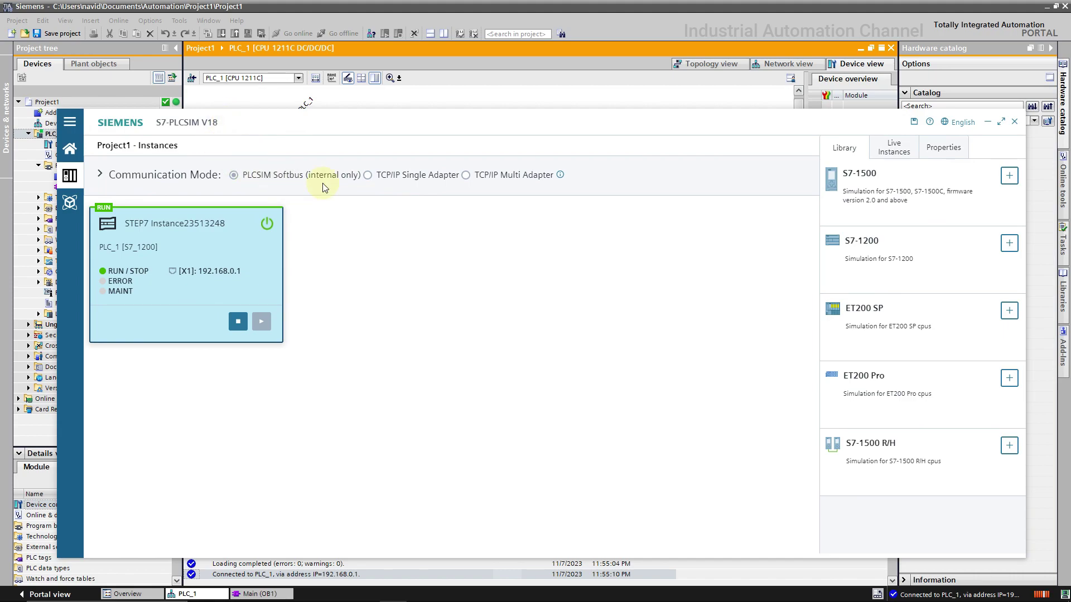
{"action": "left_click", "coordinate": [416, 58]}
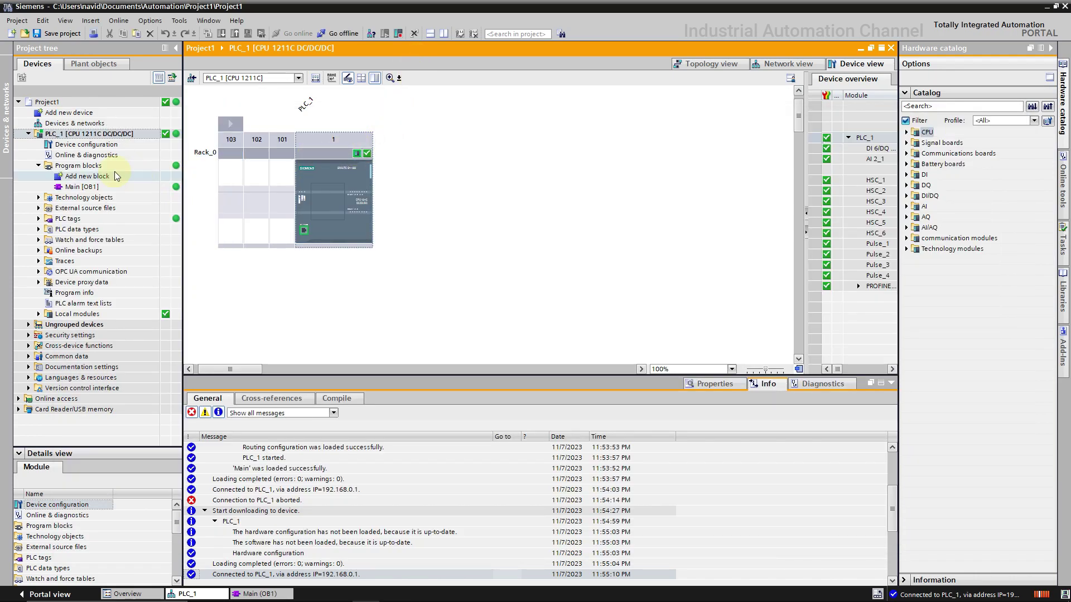
Step: Open Main [OB1] and turn on program status monitoring
{"action": "double_click", "coordinate": [90, 187]}
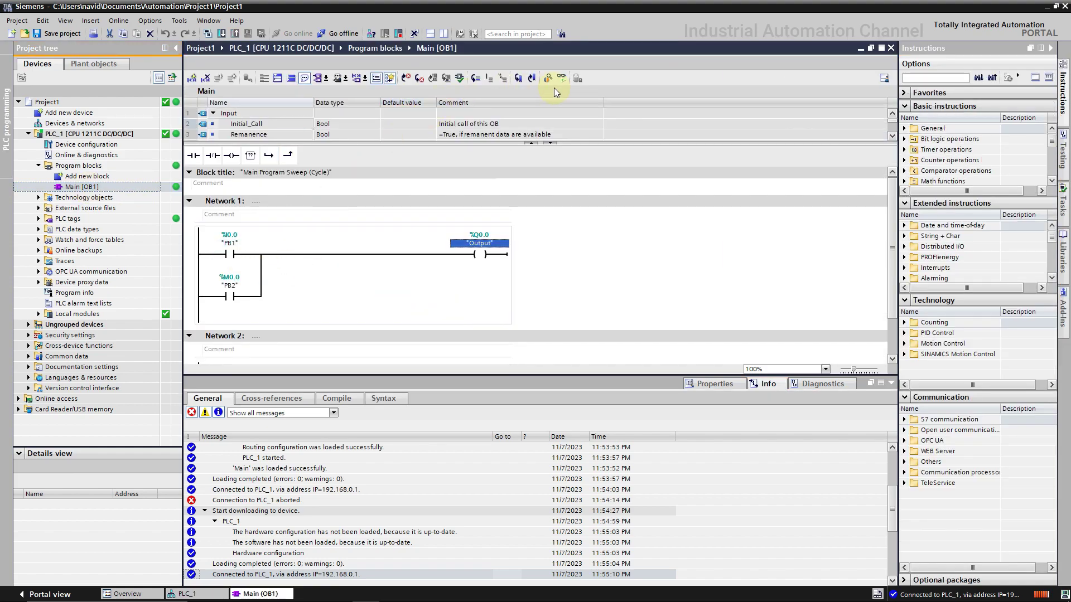
{"action": "left_click", "coordinate": [561, 78]}
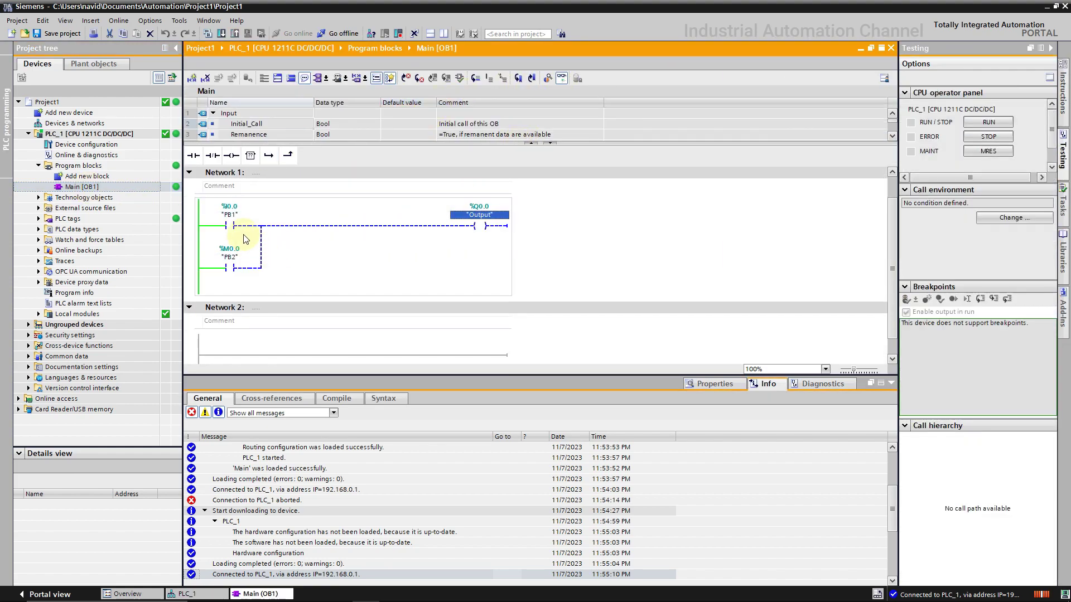
{"action": "left_click", "coordinate": [725, 385]}
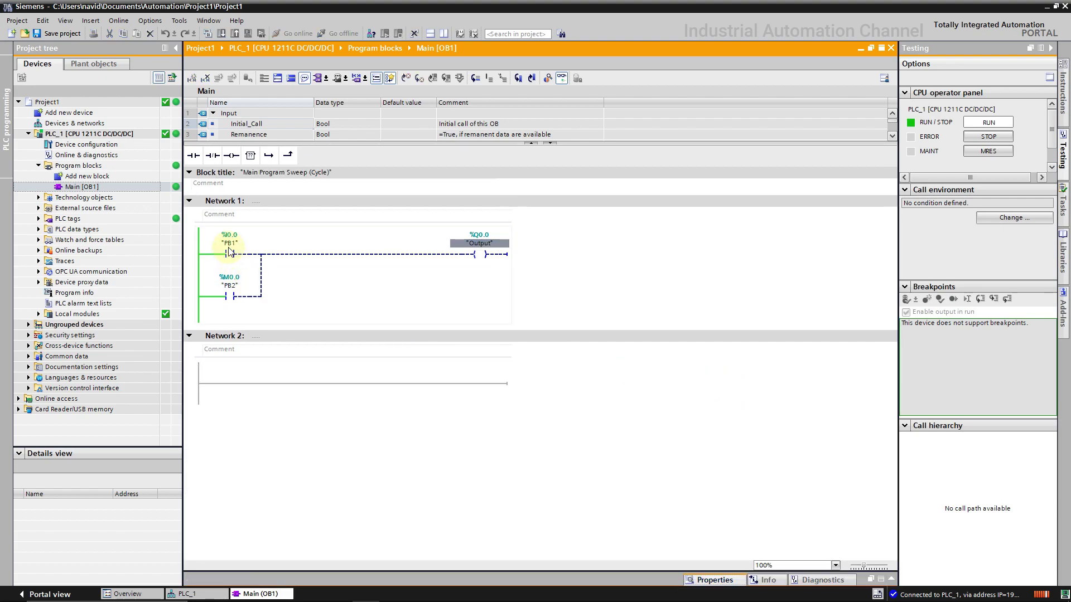
Step: Modify the PB1 contact to 1 from its context menu
{"action": "right_click", "coordinate": [230, 248]}
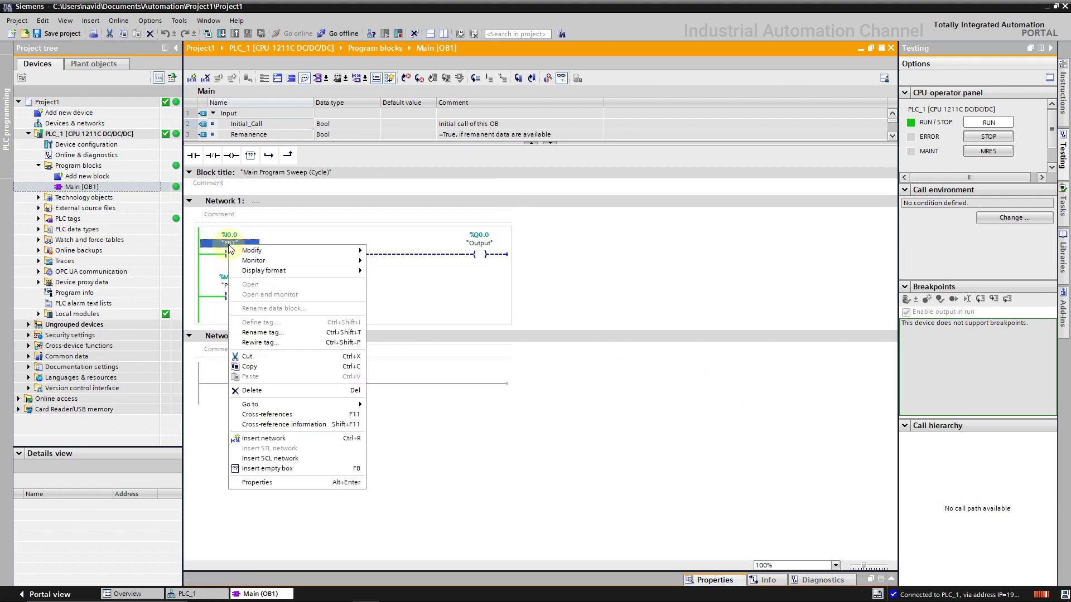
{"action": "mouse_move", "coordinate": [252, 251]}
{"action": "left_click", "coordinate": [398, 263]}
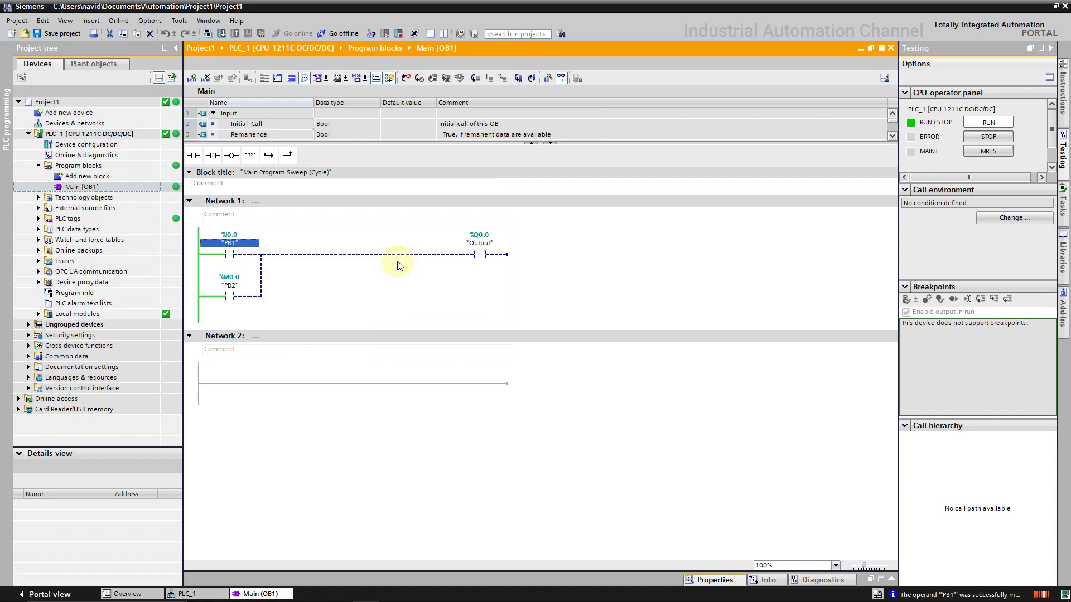
{"action": "right_click", "coordinate": [239, 289]}
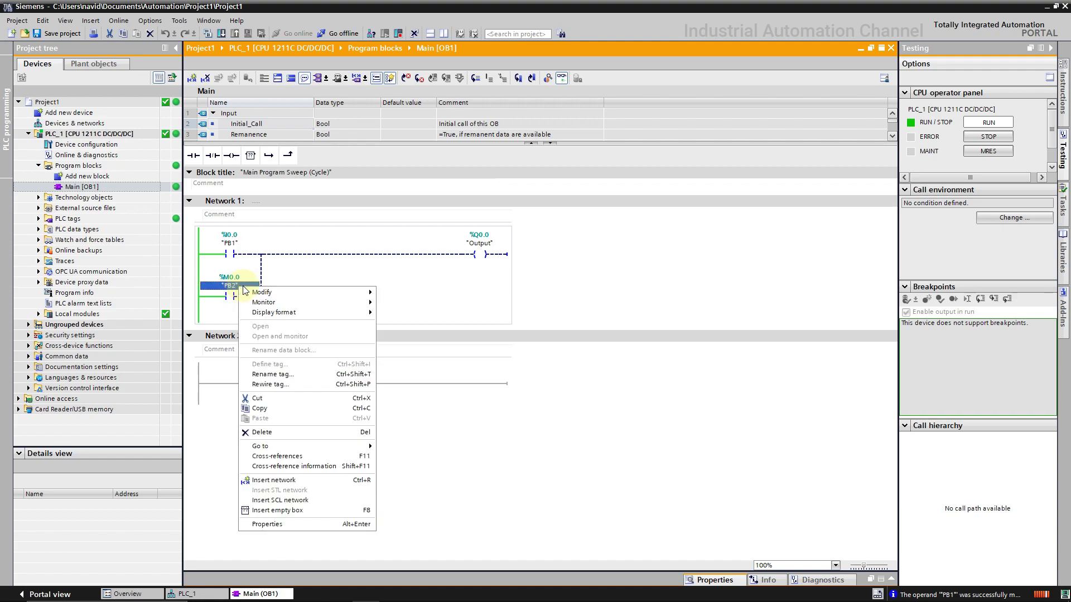
{"action": "right_click", "coordinate": [238, 246]}
{"action": "mouse_move", "coordinate": [248, 254]}
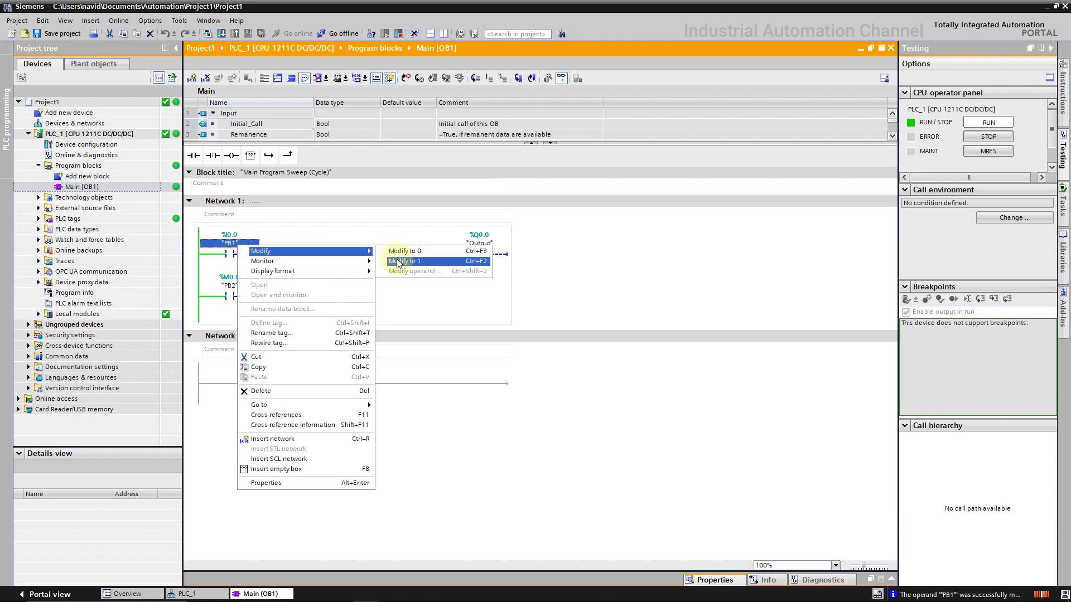
{"action": "left_click", "coordinate": [397, 262]}
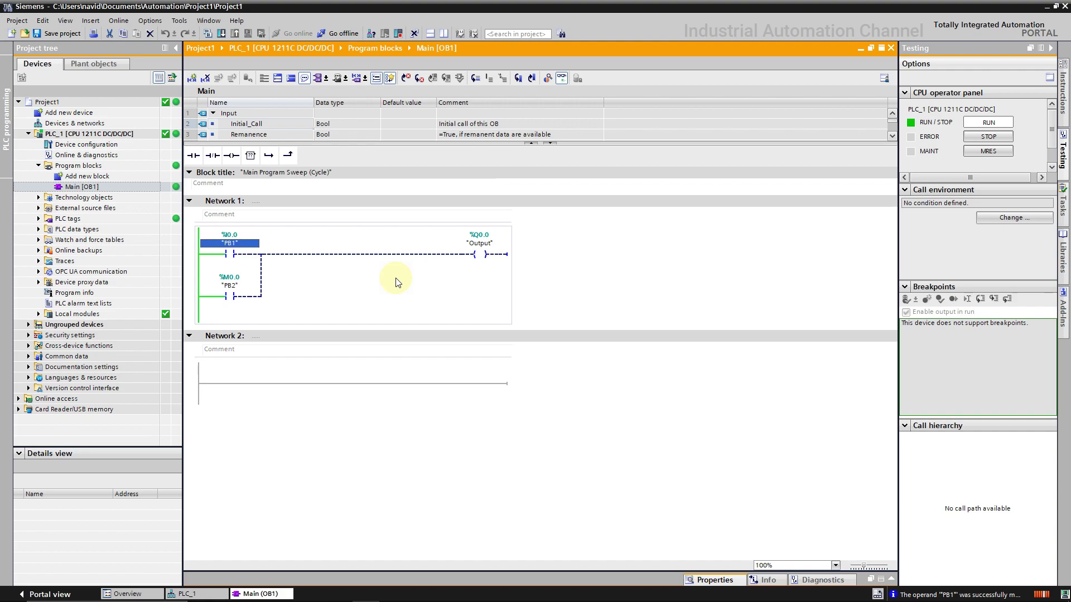
Step: In the simulation workspace, add a SIM table to SimView_1 with three empty rows
{"action": "left_click", "coordinate": [393, 591]}
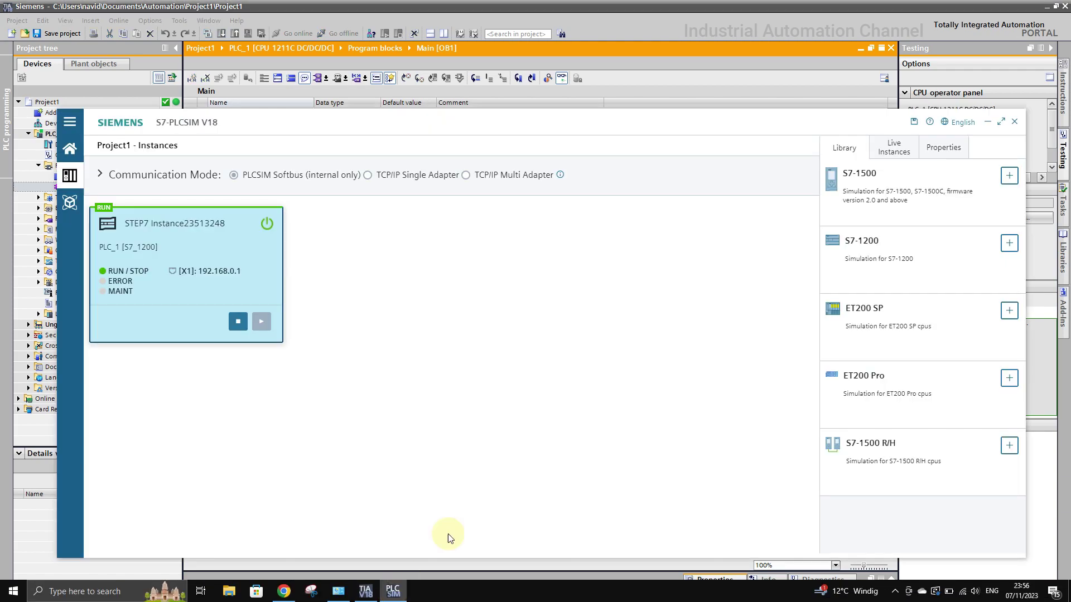
{"action": "left_click_drag", "start_coordinate": [483, 120], "coordinate": [495, 94]}
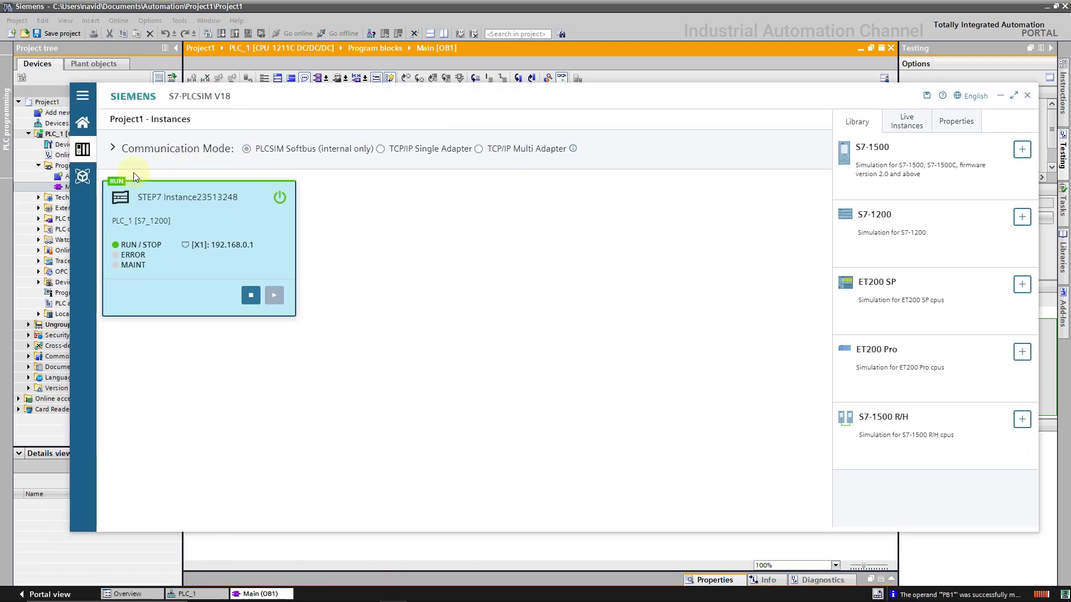
{"action": "left_click", "coordinate": [90, 175]}
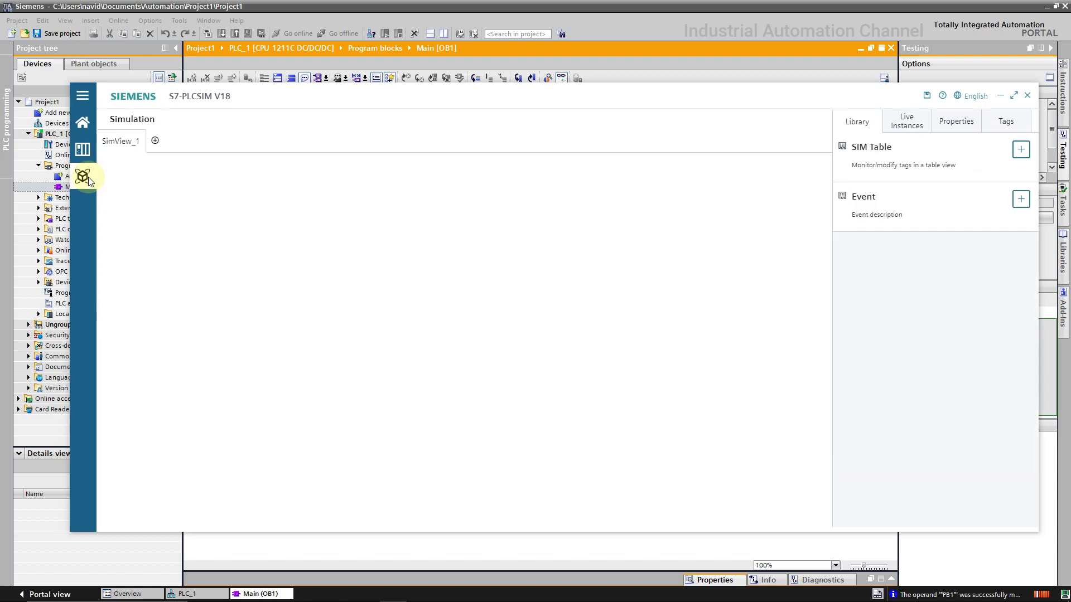
{"action": "left_click", "coordinate": [1019, 151]}
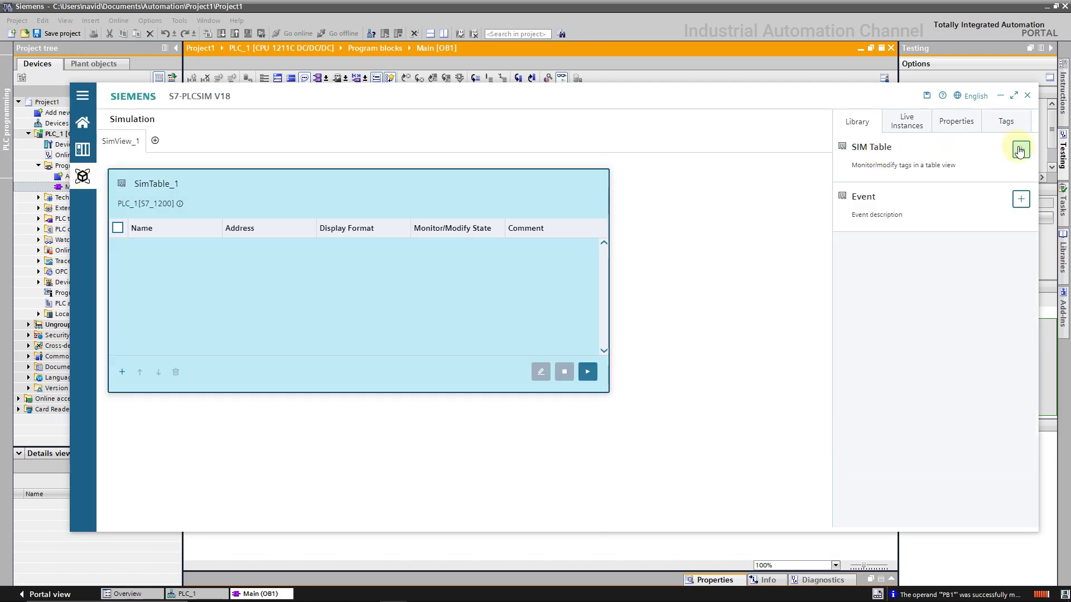
{"action": "left_click", "coordinate": [123, 374]}
{"action": "left_click", "coordinate": [123, 374]}
{"action": "left_click", "coordinate": [123, 374]}
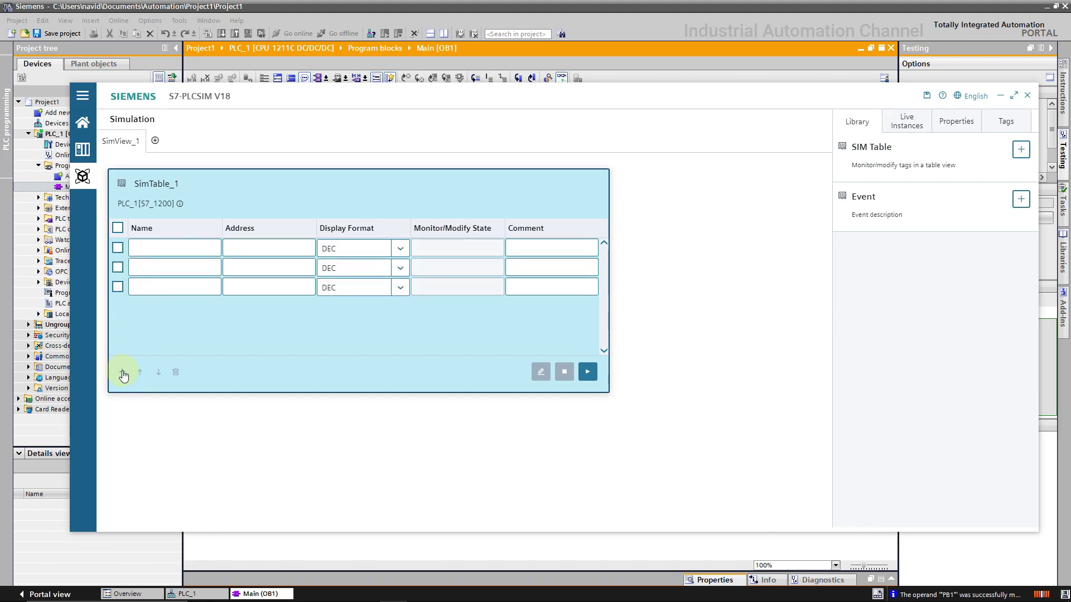
Step: Fill the three rows with PB1, PB2 and Output from the name suggestions
{"action": "left_click", "coordinate": [176, 248]}
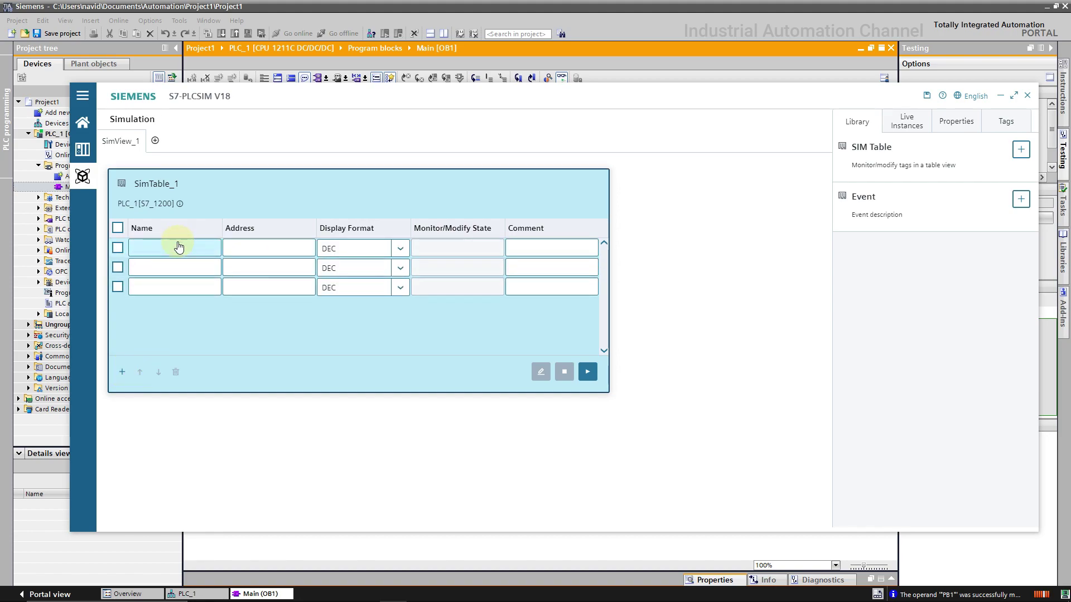
{"action": "type", "text": "PB"}
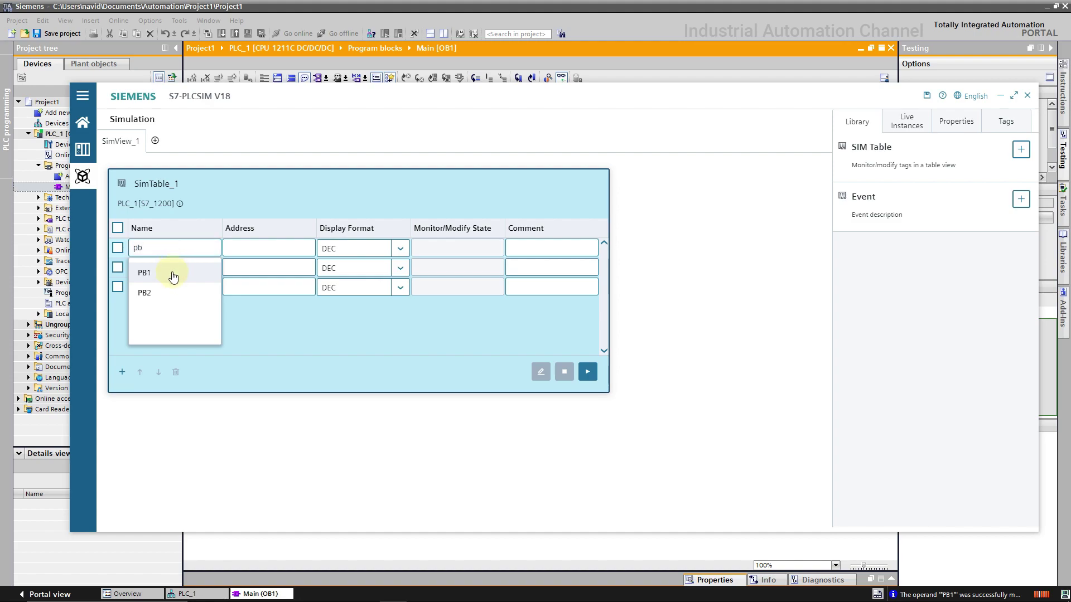
{"action": "left_click", "coordinate": [173, 273]}
{"action": "type", "text": "pb2"}
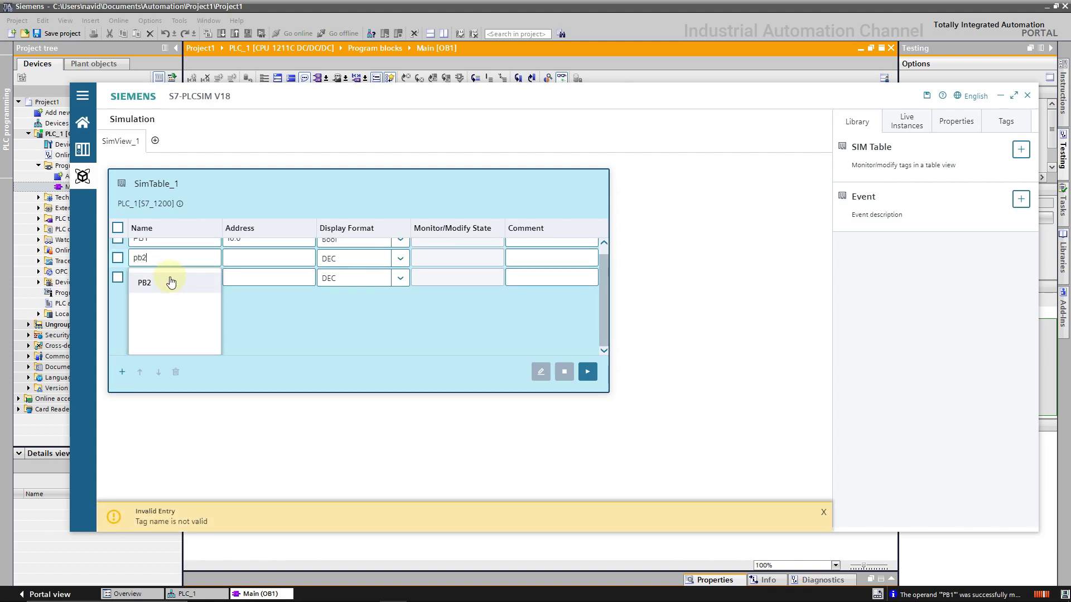
{"action": "left_click", "coordinate": [169, 290]}
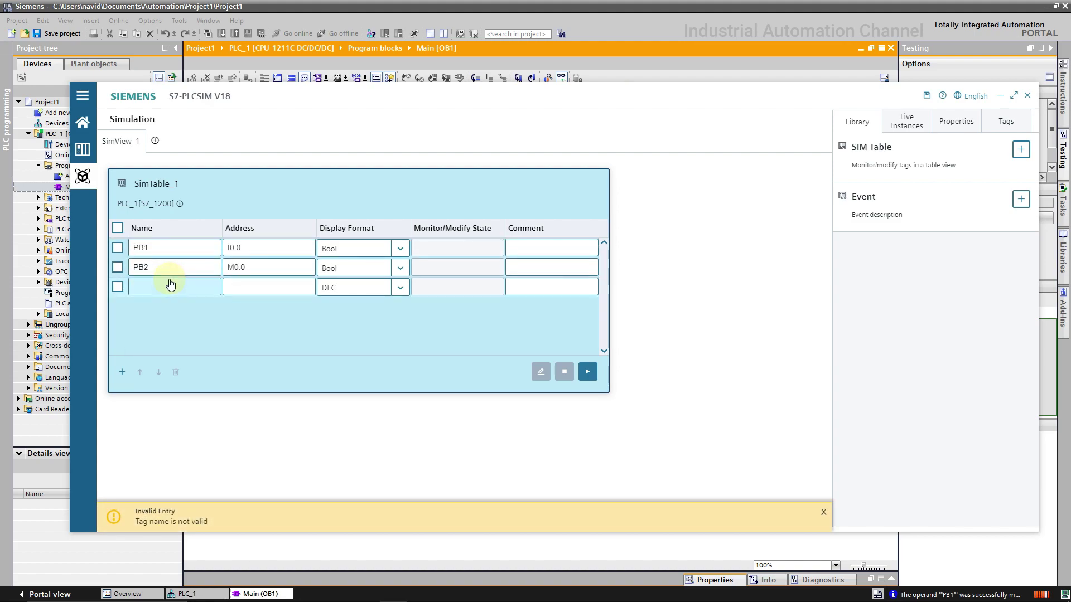
{"action": "type", "text": "ou"}
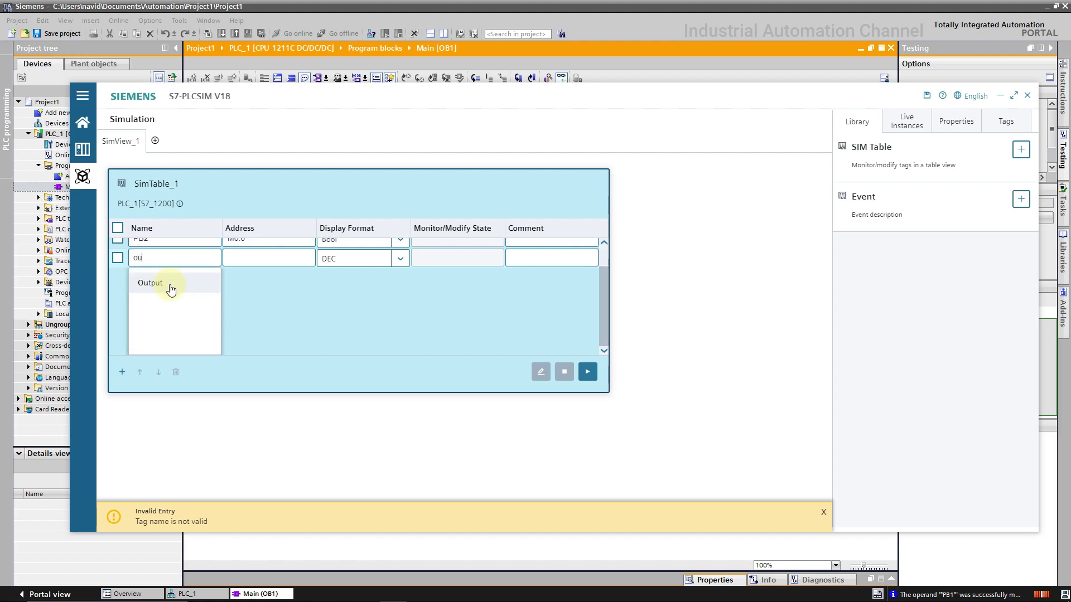
{"action": "left_click", "coordinate": [169, 287]}
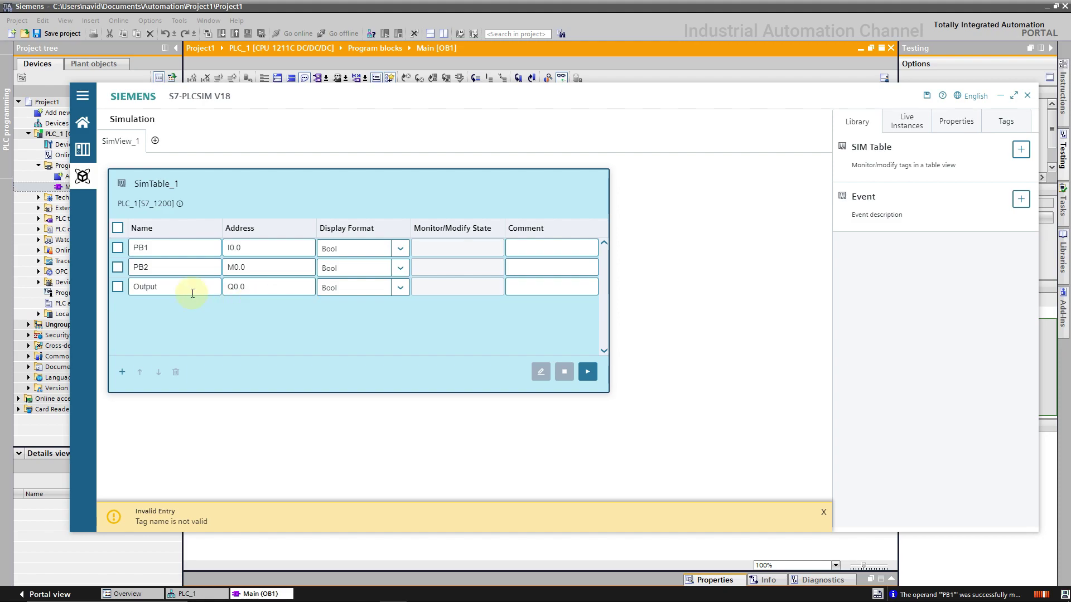
Step: Select all tag rows in SimTable_1 and delete them
{"action": "left_click", "coordinate": [118, 287]}
{"action": "left_click", "coordinate": [118, 228]}
{"action": "left_click", "coordinate": [176, 371]}
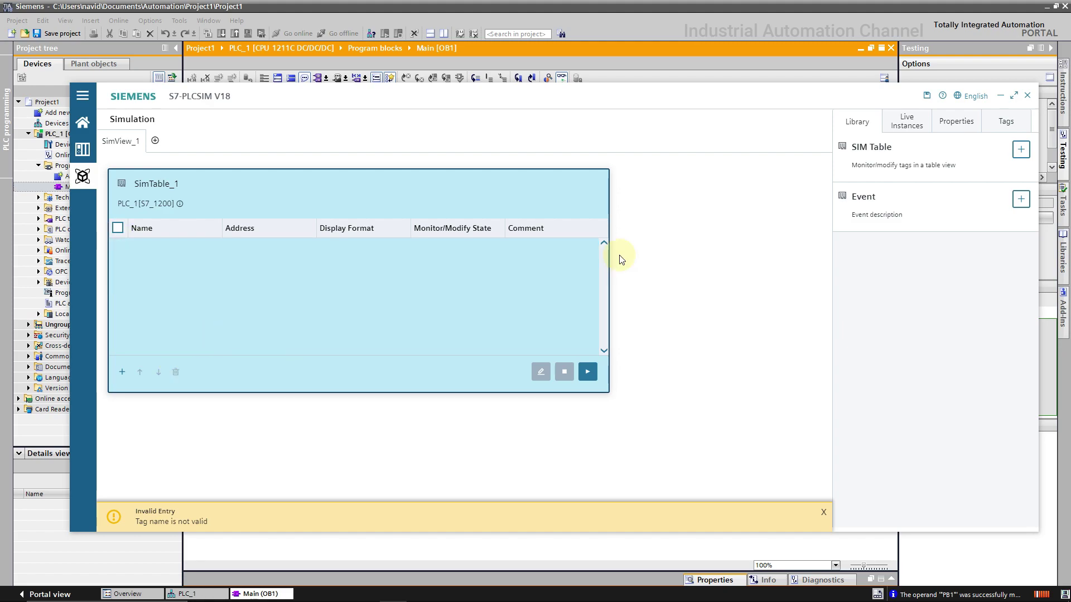
Step: Enable Input, Output and Memory tag loading, load the selected tags, then delete all loaded rows
{"action": "left_click", "coordinate": [951, 123]}
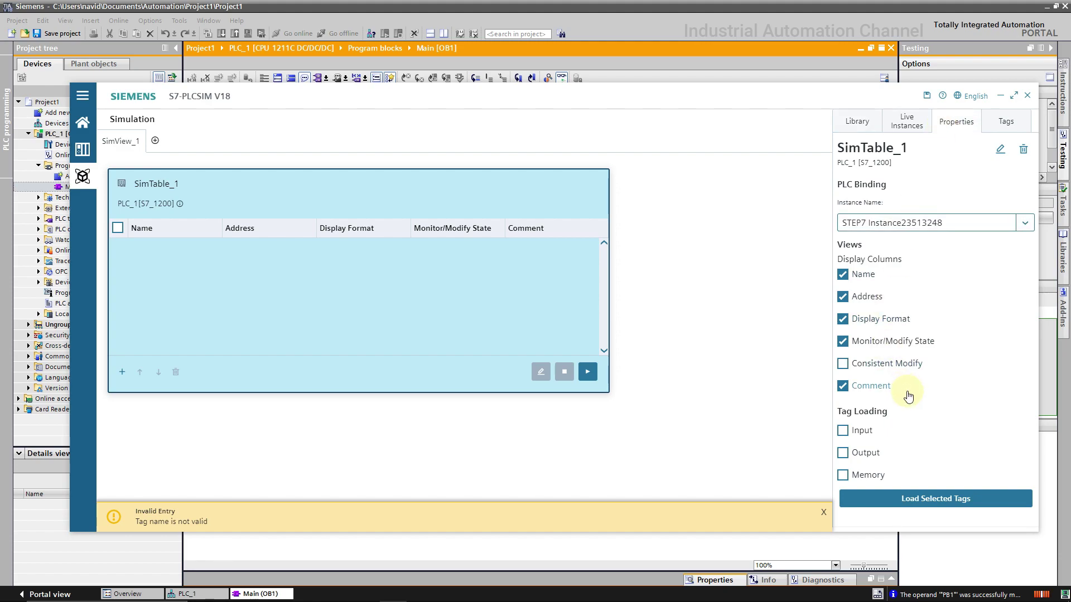
{"action": "left_click", "coordinate": [843, 431]}
{"action": "left_click", "coordinate": [843, 452]}
{"action": "left_click", "coordinate": [843, 475]}
{"action": "left_click", "coordinate": [895, 504]}
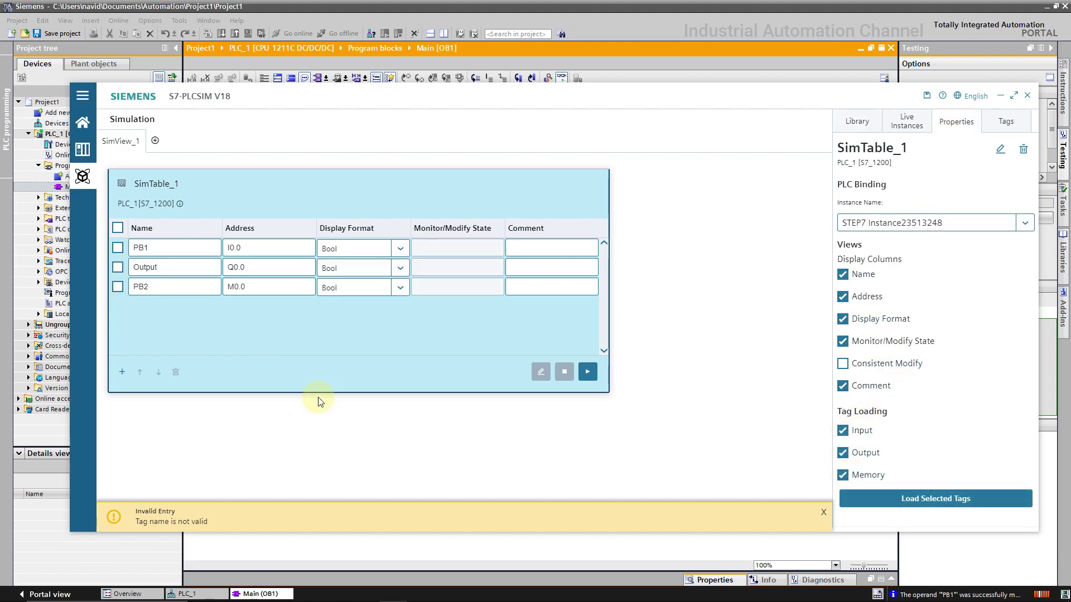
{"action": "left_click", "coordinate": [117, 227]}
{"action": "left_click", "coordinate": [176, 372]}
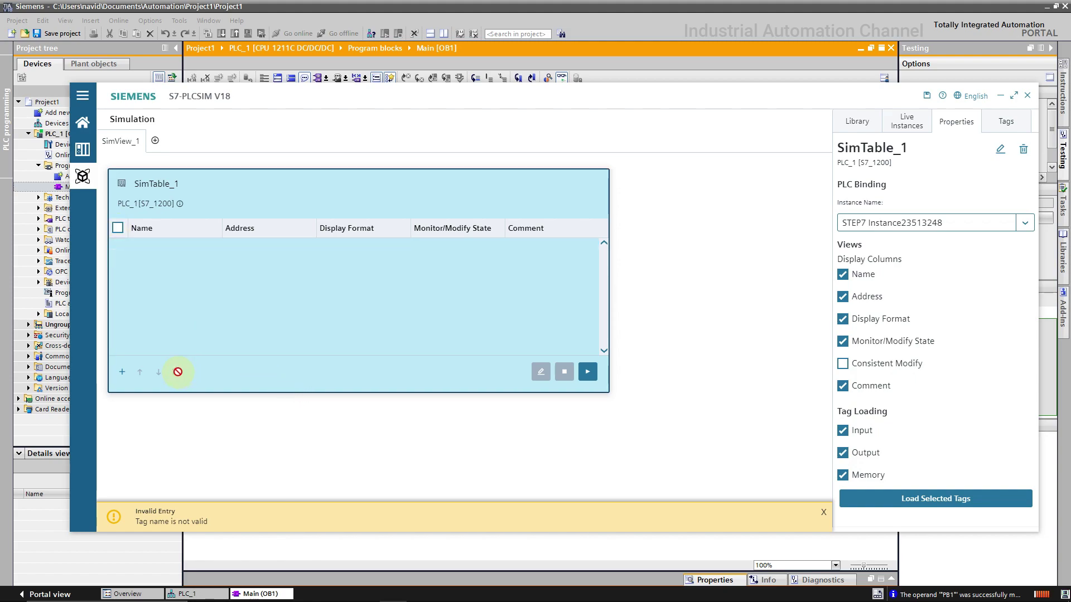
Step: Include the STEP7 instance in the Tags list and add PB1, Output and PB2 to SimTable_1
{"action": "left_click", "coordinate": [823, 514]}
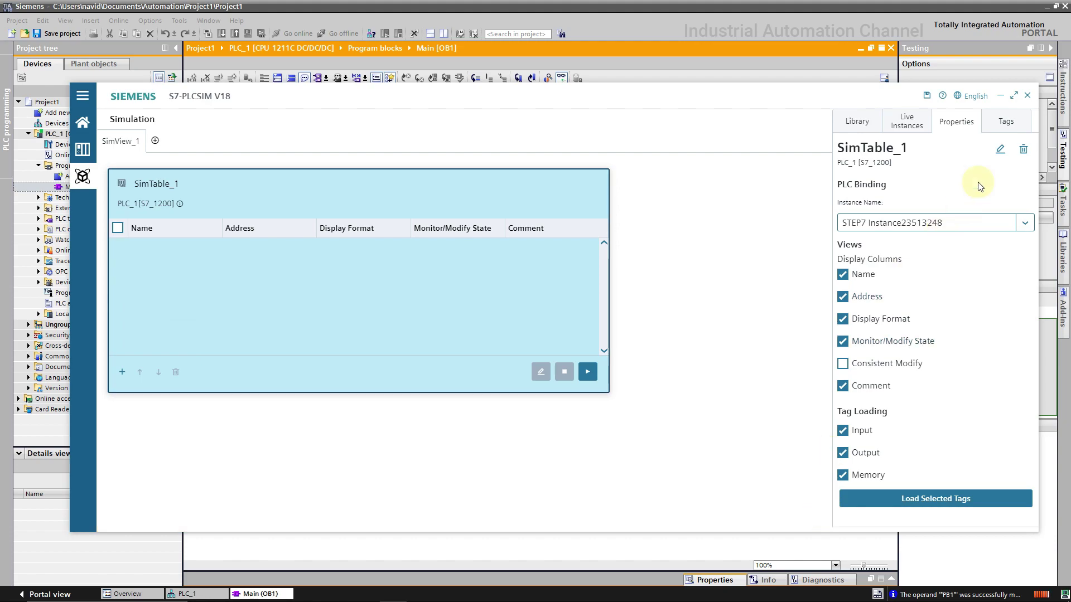
{"action": "left_click", "coordinate": [1005, 123]}
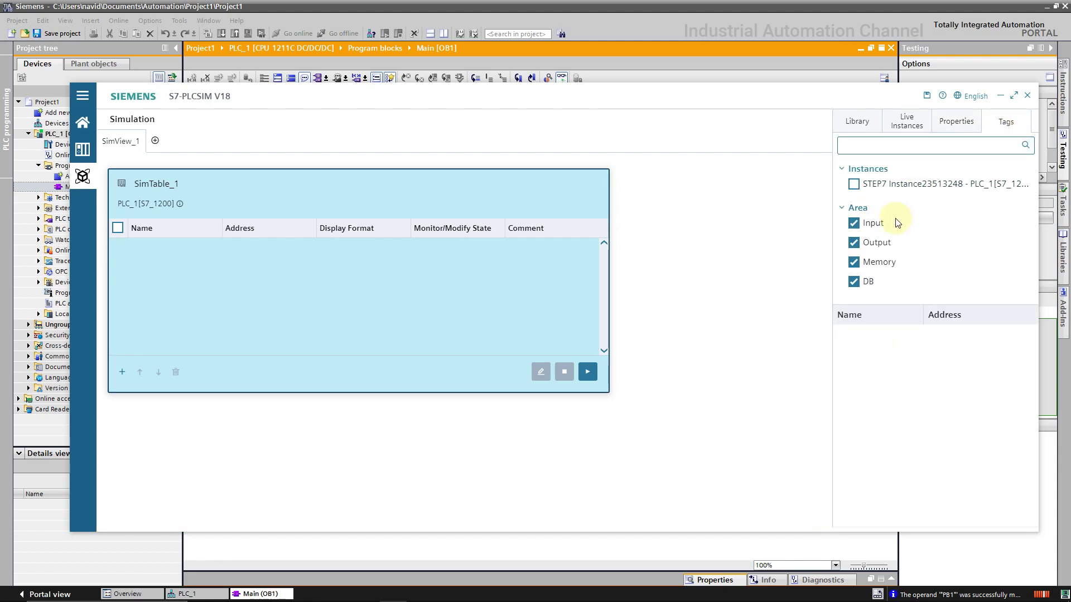
{"action": "left_click", "coordinate": [854, 184]}
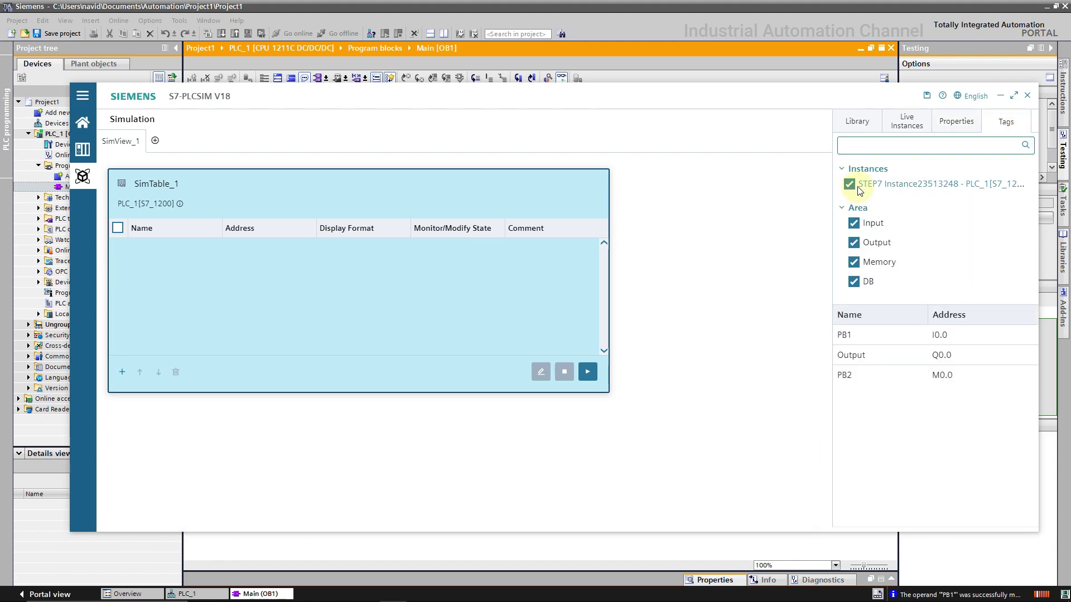
{"action": "double_click", "coordinate": [845, 337]}
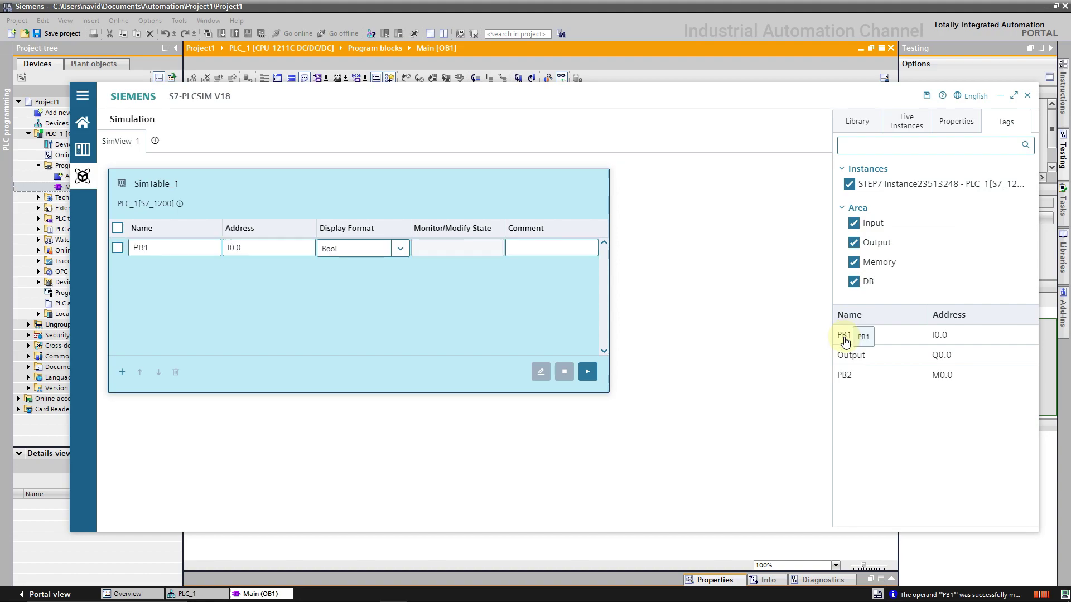
{"action": "double_click", "coordinate": [849, 356]}
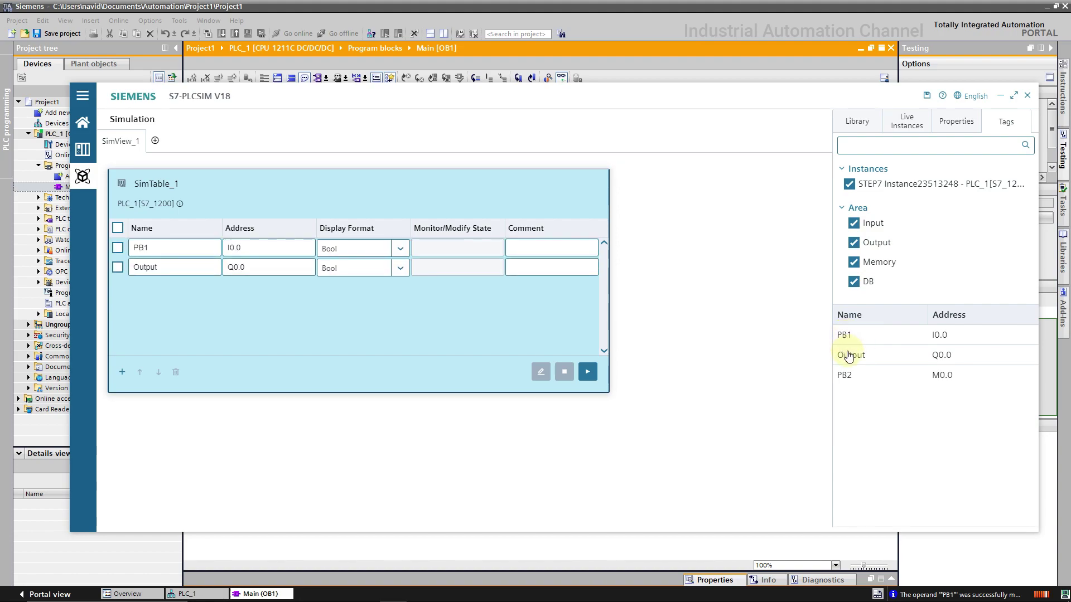
{"action": "double_click", "coordinate": [846, 379]}
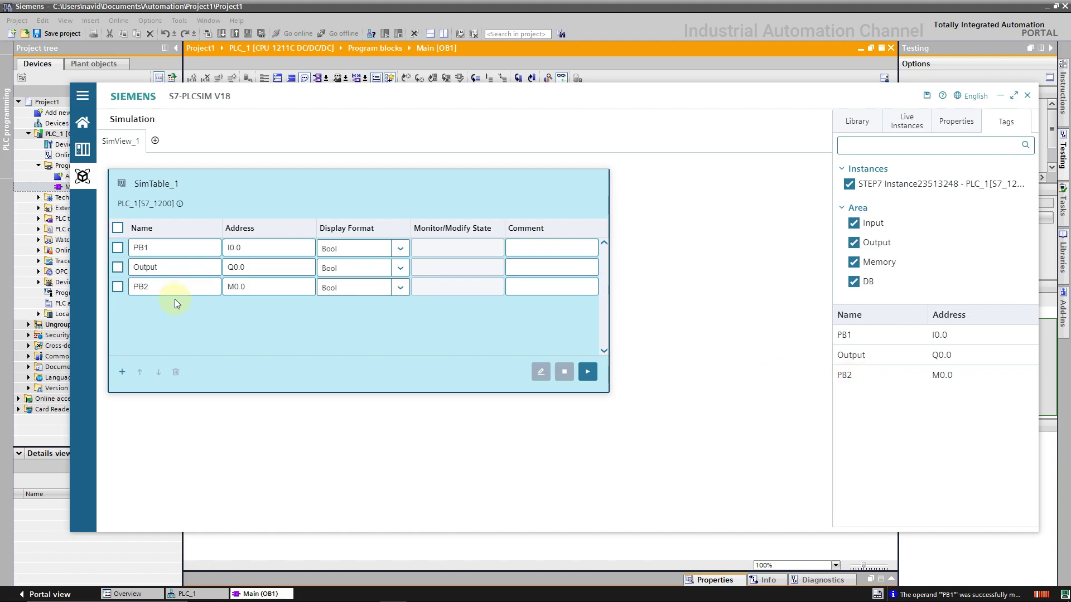
Step: Start monitoring SimTable_1, set PB1 to 1, then back to 0
{"action": "left_click", "coordinate": [587, 372]}
{"action": "left_click", "coordinate": [442, 252]}
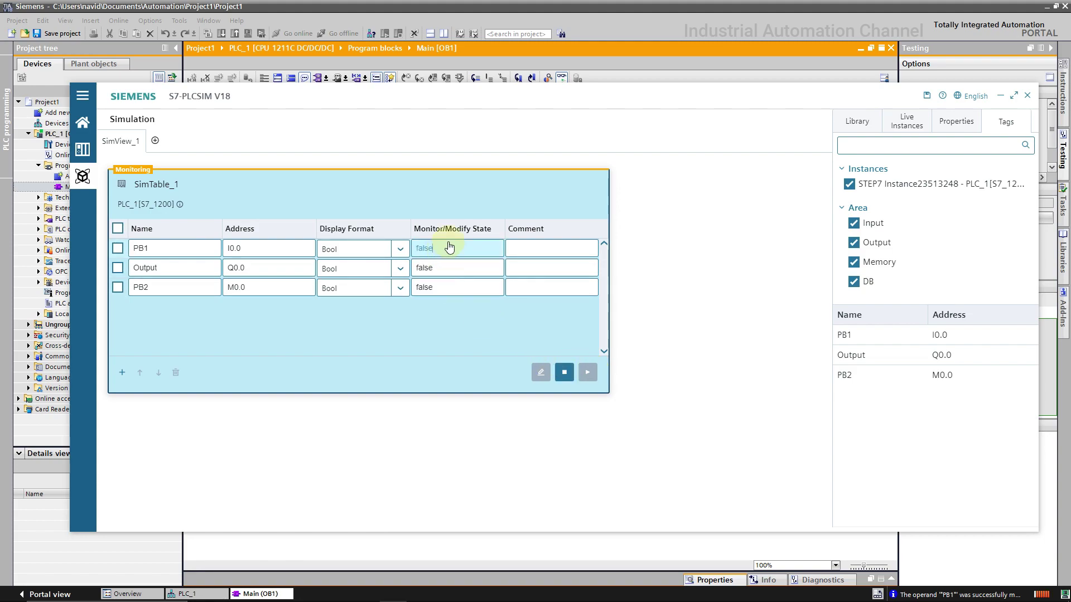
{"action": "left_click_drag", "start_coordinate": [586, 101], "coordinate": [757, 338]}
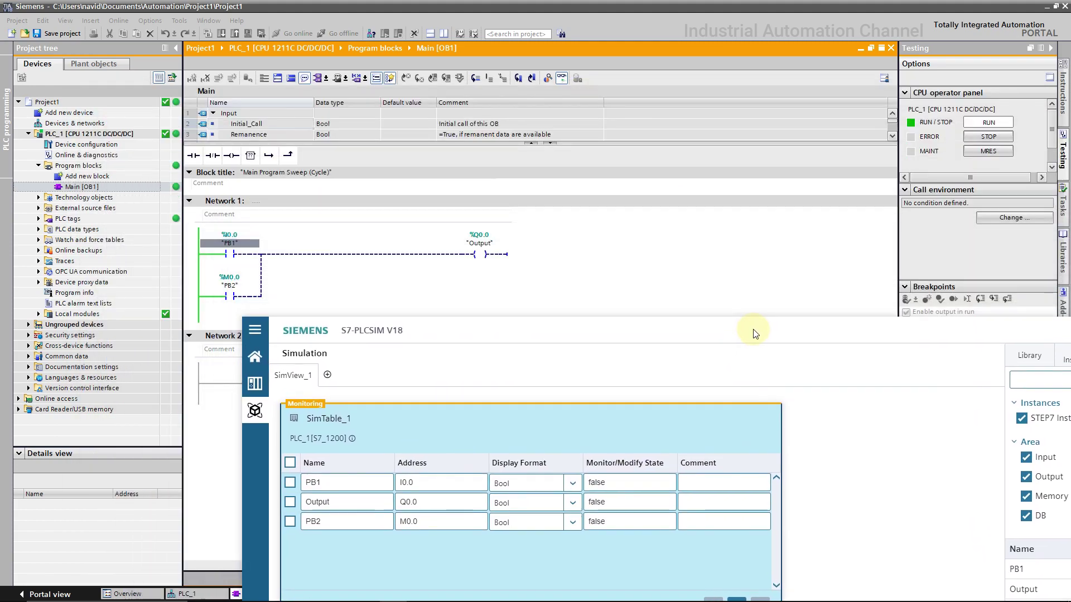
{"action": "double_click", "coordinate": [623, 488]}
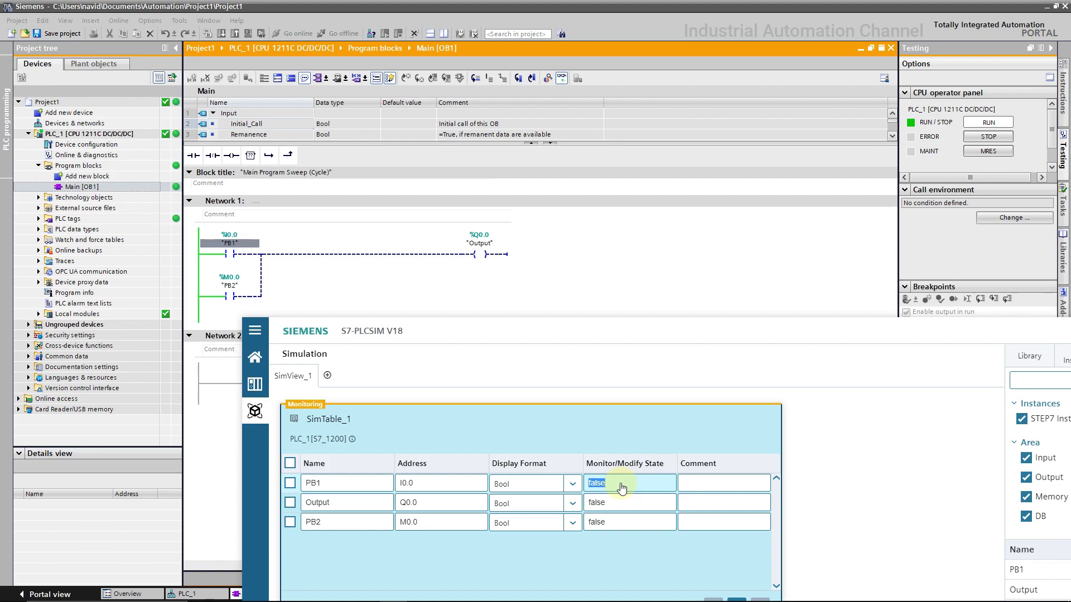
{"action": "type", "text": "1"}
{"action": "key", "text": "Return"}
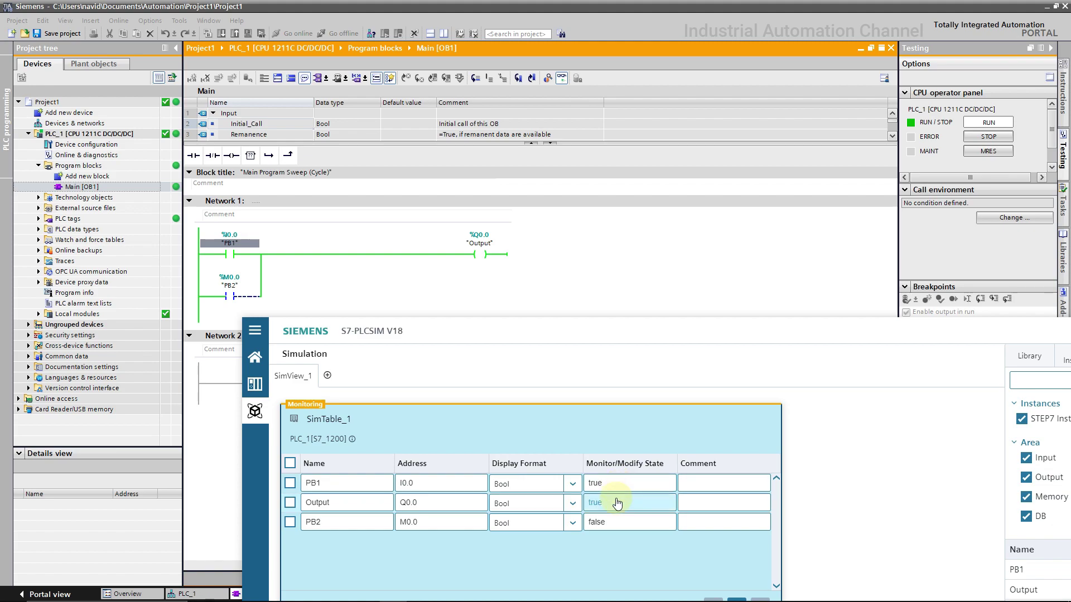
{"action": "left_click", "coordinate": [616, 489]}
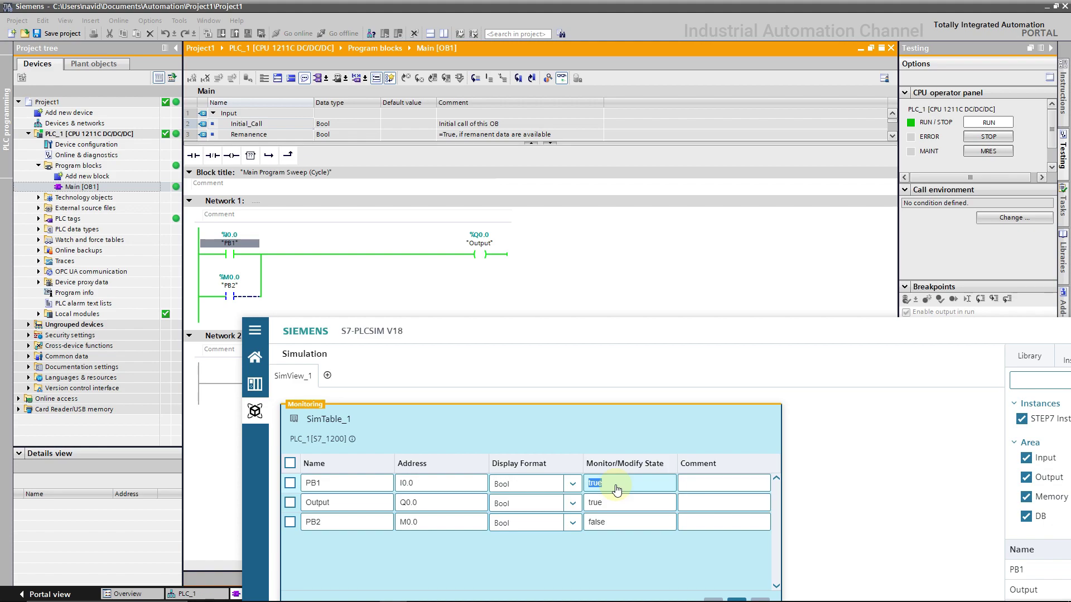
{"action": "type", "text": "0"}
{"action": "key", "text": "Return"}
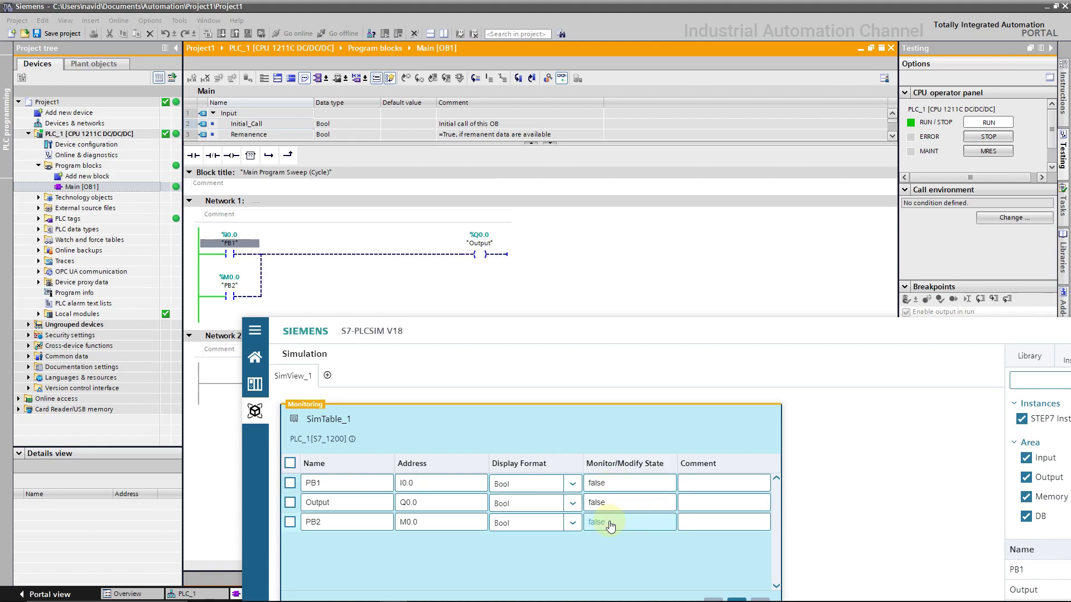
Step: Set PB2 to true, then back to false
{"action": "left_click", "coordinate": [611, 524]}
{"action": "type", "text": "true"}
{"action": "key", "text": "Return"}
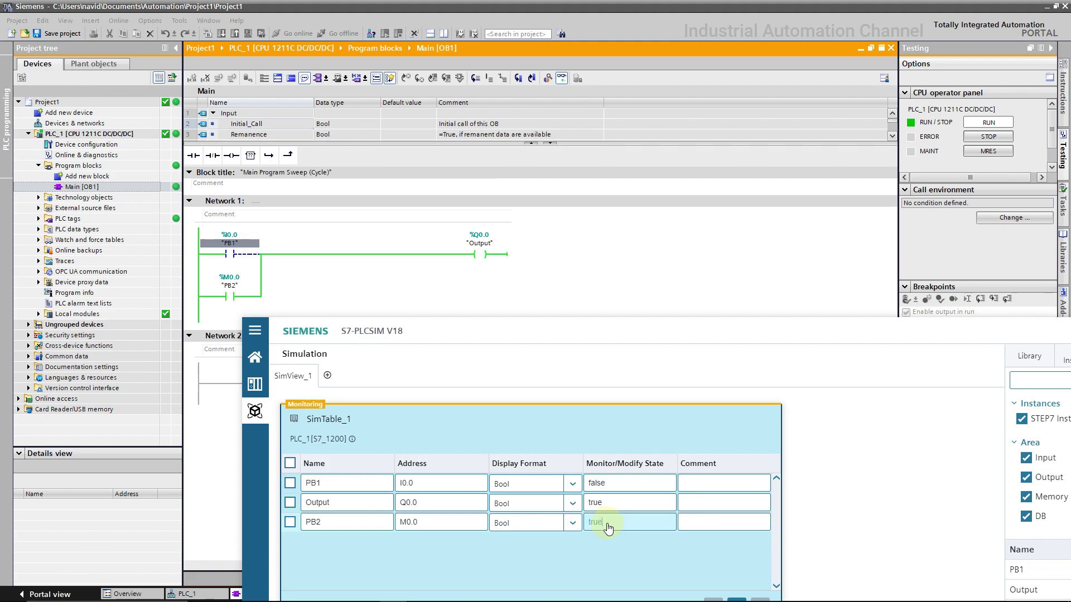
{"action": "left_click", "coordinate": [608, 528]}
{"action": "type", "text": "false"}
{"action": "key", "text": "Return"}
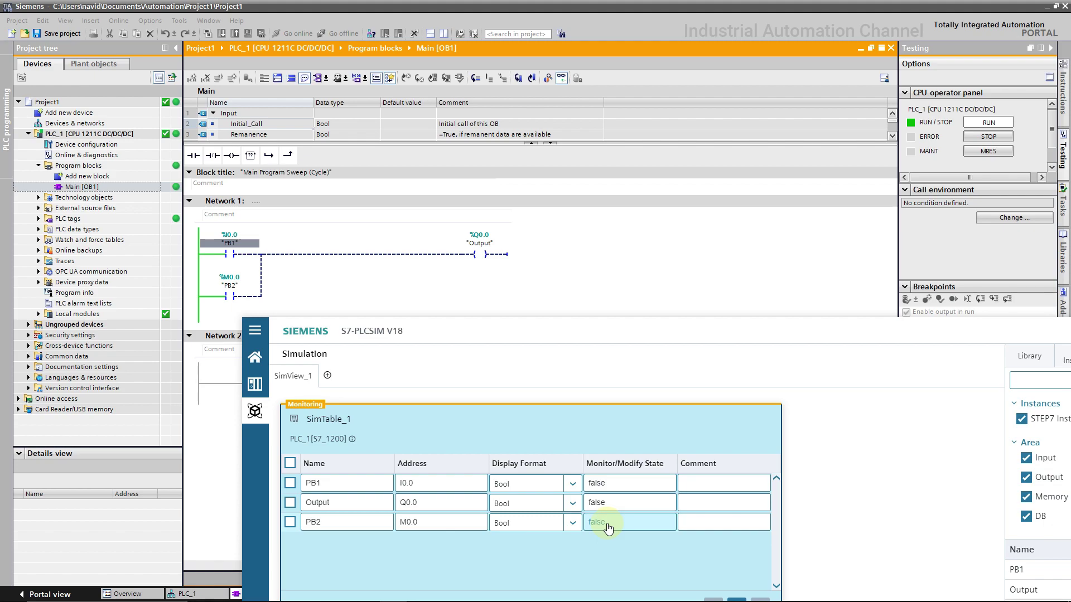
Step: Maximize PLCSIM and add SimTable_2 from the library below SimTable_1
{"action": "double_click", "coordinate": [666, 335]}
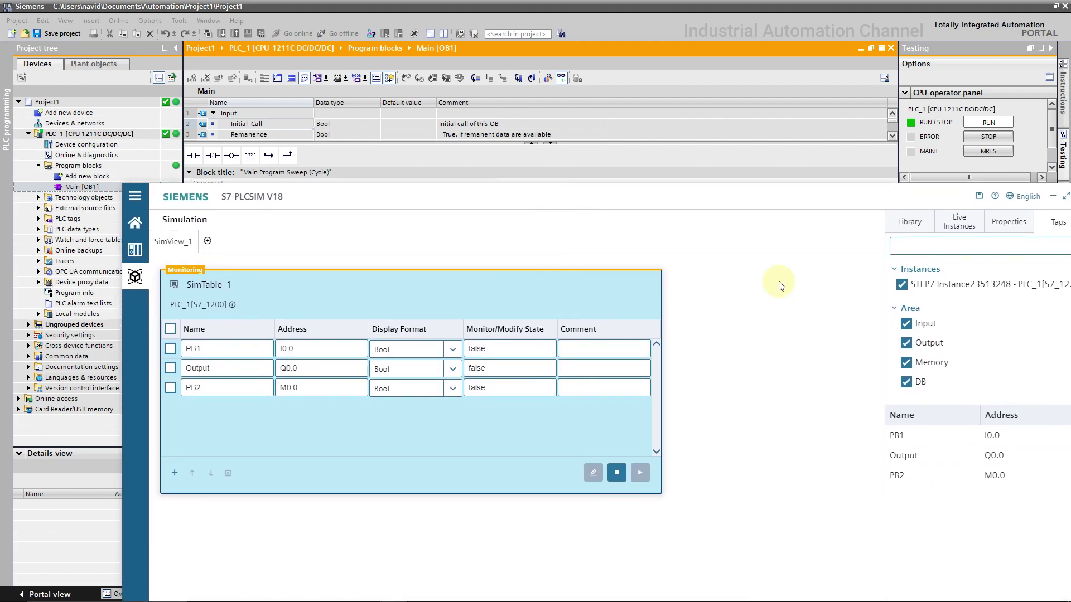
{"action": "left_click", "coordinate": [925, 225]}
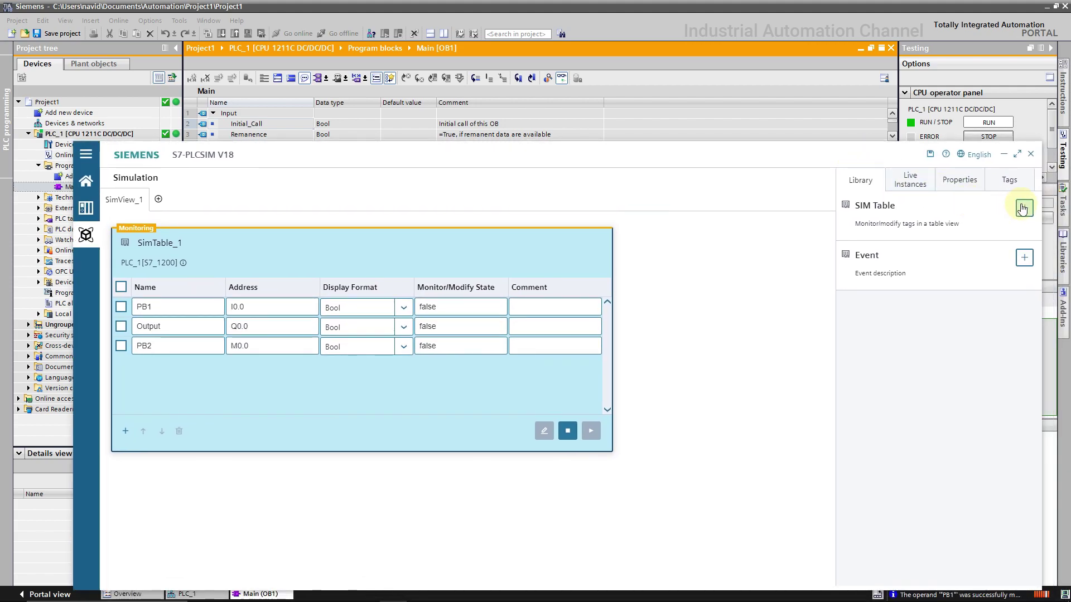
{"action": "left_click", "coordinate": [1023, 208]}
{"action": "left_click_drag", "start_coordinate": [539, 252], "coordinate": [634, 386]}
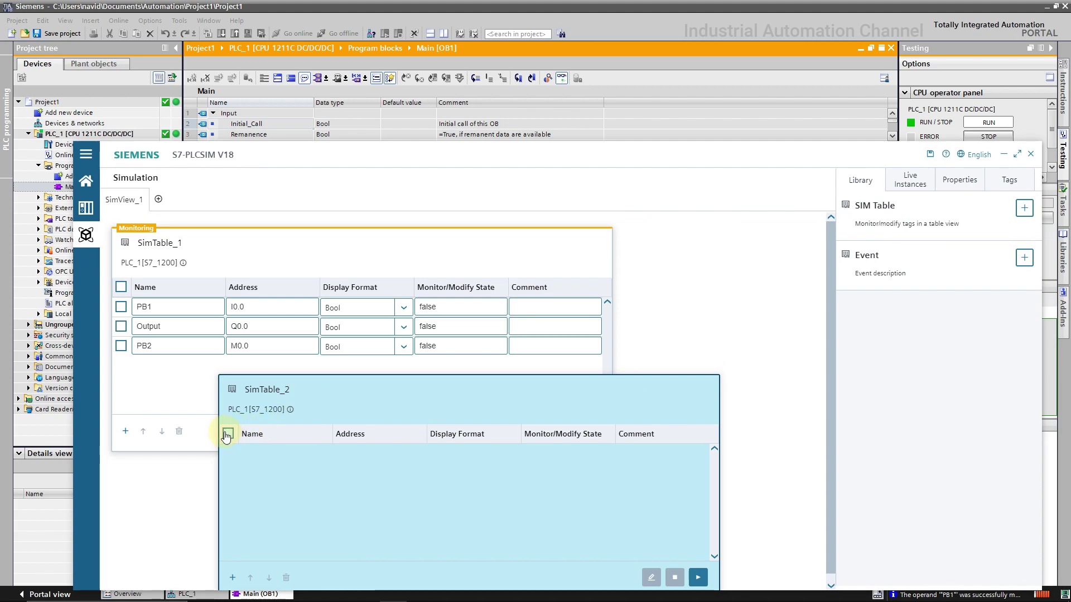
Step: Add a PB1 row to SimTable_2
{"action": "left_click", "coordinate": [232, 578]}
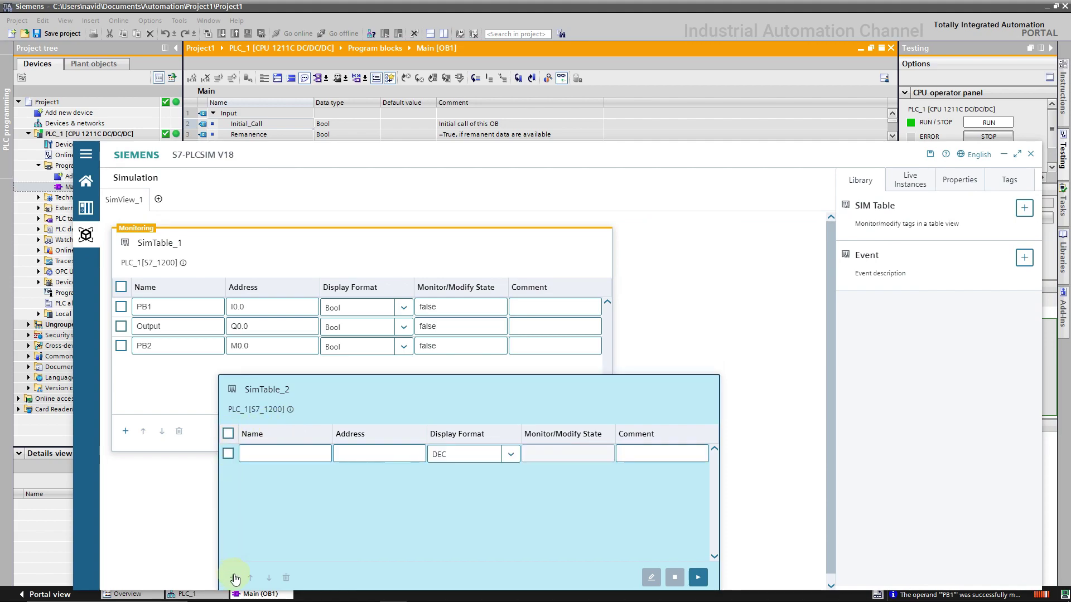
{"action": "left_click", "coordinate": [280, 461]}
{"action": "type", "text": "PB"}
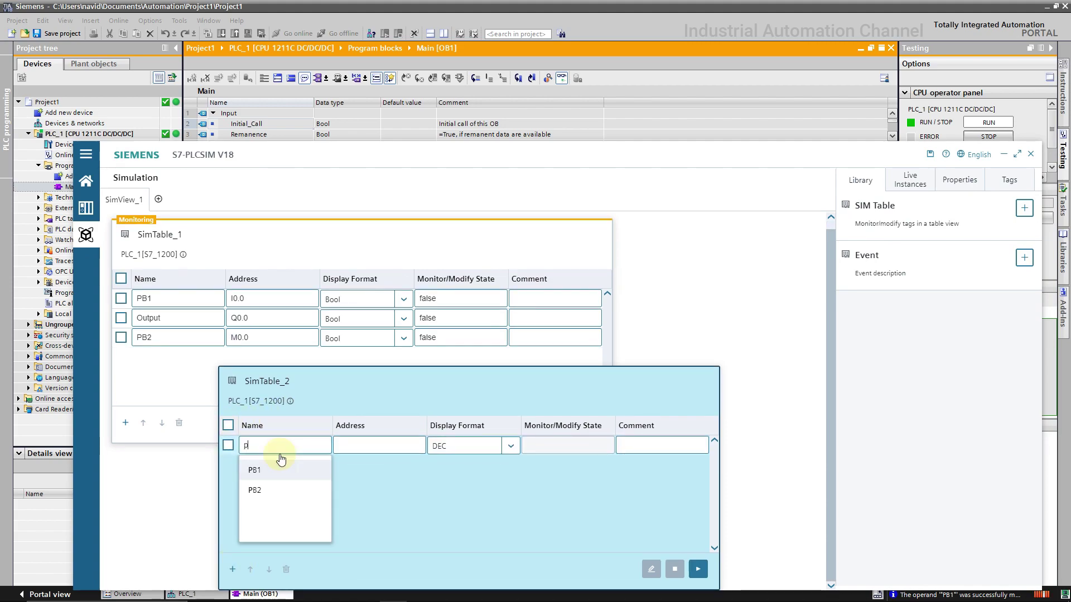
{"action": "left_click", "coordinate": [279, 470]}
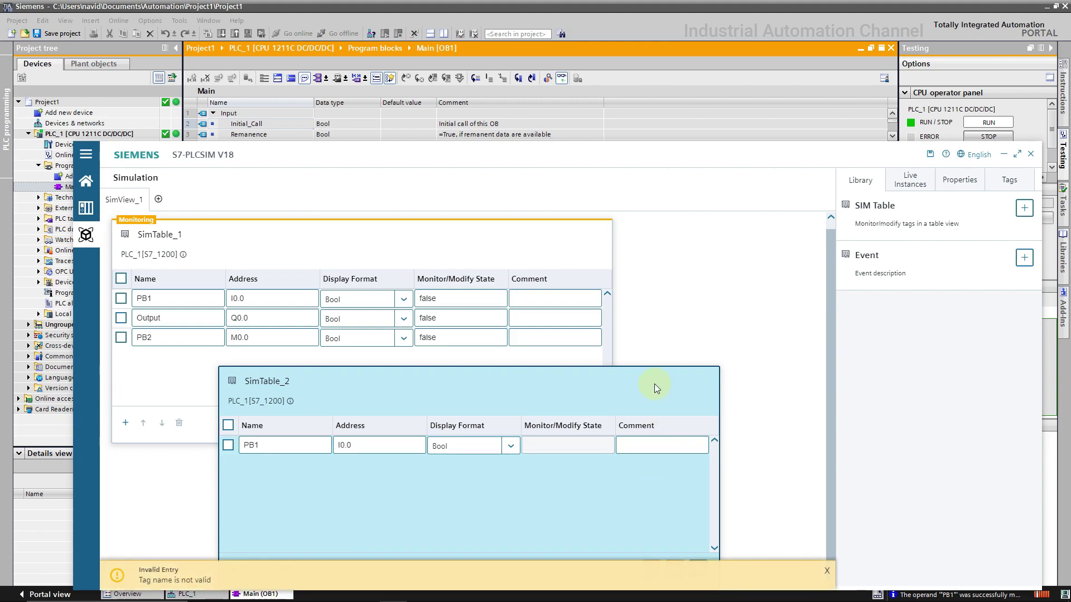
{"action": "left_click_drag", "start_coordinate": [654, 384], "coordinate": [655, 280]}
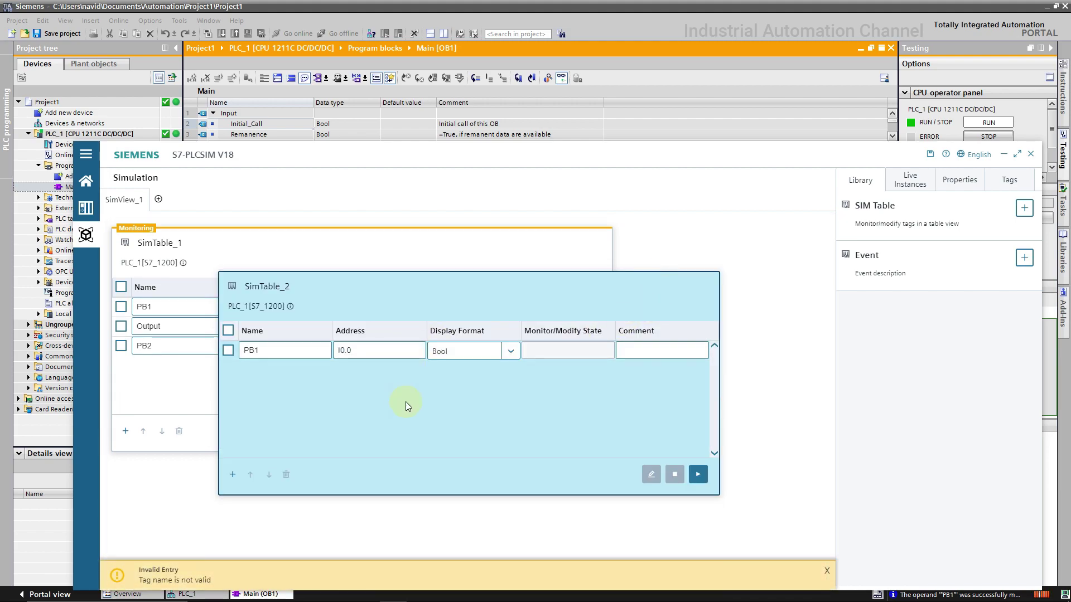
{"action": "left_click", "coordinate": [827, 571]}
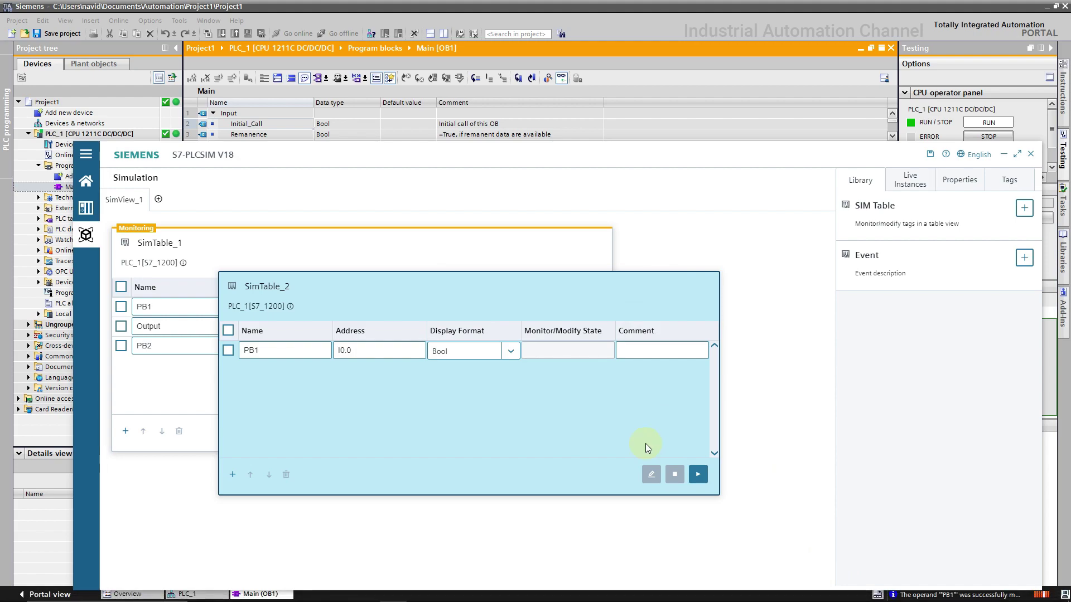
Step: Start monitoring SimTable_2 and set PB1 to 1 there
{"action": "left_click", "coordinate": [698, 474]}
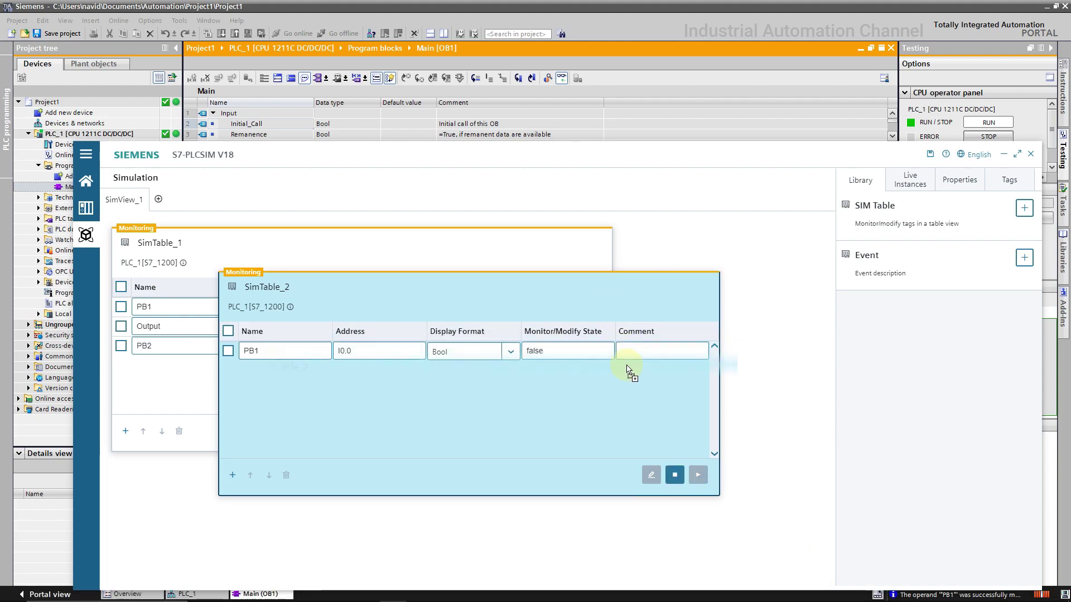
{"action": "left_click", "coordinate": [573, 434]}
{"action": "type", "text": "1"}
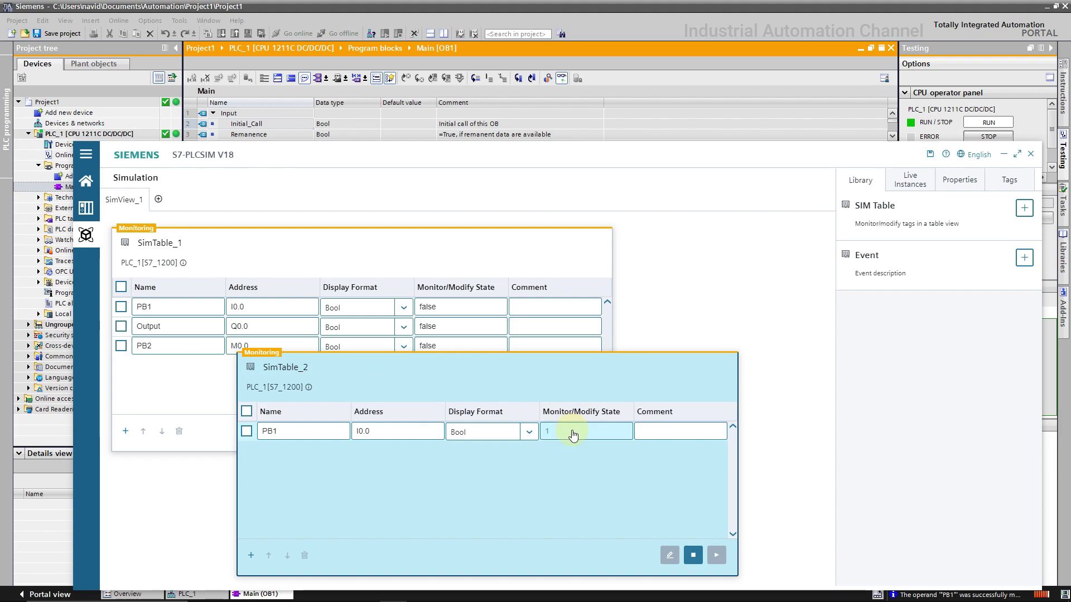
{"action": "key", "text": "Return"}
Step: Reset PB1 to 0 in SimTable_1 and move the simulator window back up and left
{"action": "left_click_drag", "start_coordinate": [634, 162], "coordinate": [736, 316]}
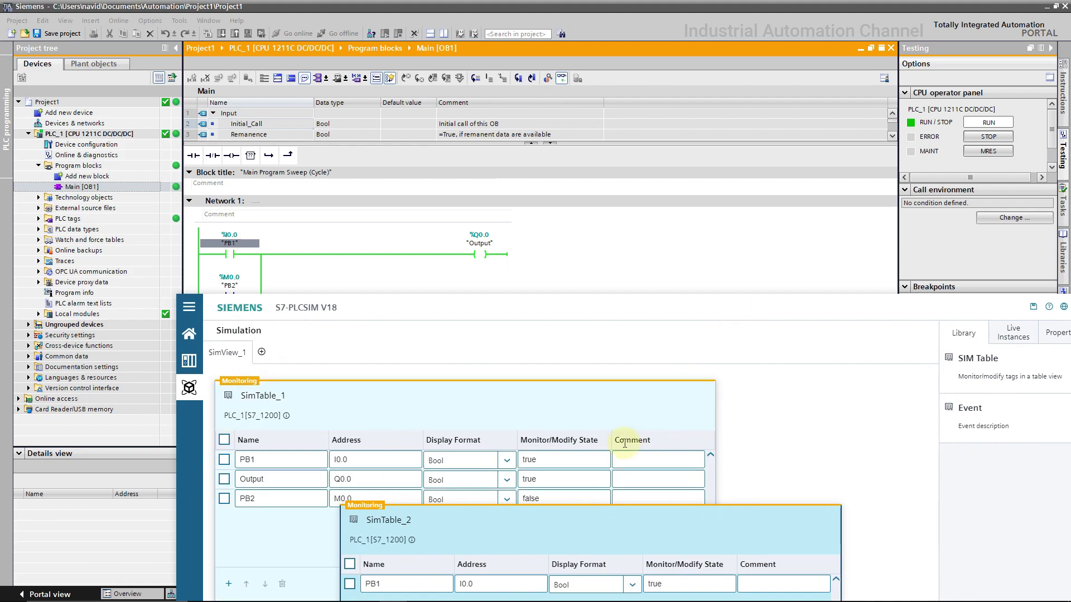
{"action": "left_click", "coordinate": [565, 461]}
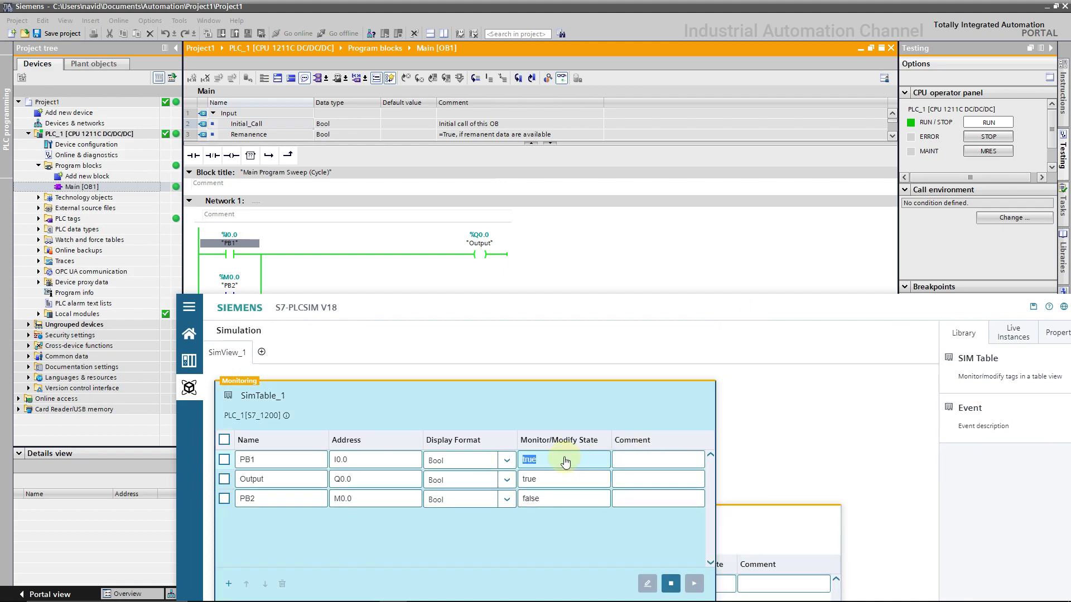
{"action": "type", "text": "0"}
{"action": "key", "text": "Return"}
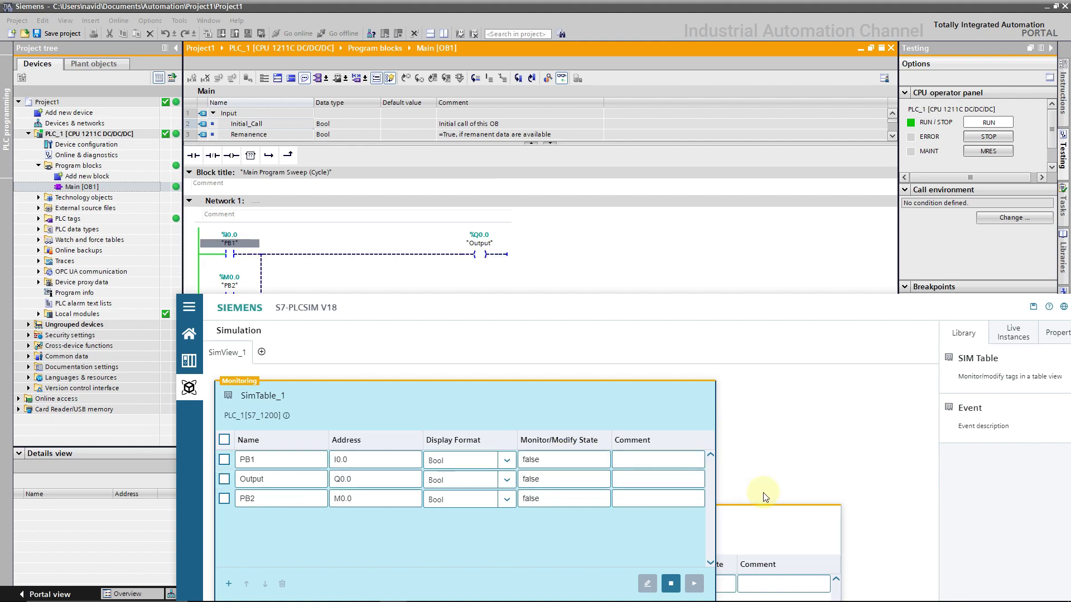
{"action": "left_click", "coordinate": [761, 585]}
{"action": "left_click_drag", "start_coordinate": [775, 304], "coordinate": [659, 80]}
Step: Delete SimTable_2 from SimView_1
{"action": "left_click", "coordinate": [954, 121]}
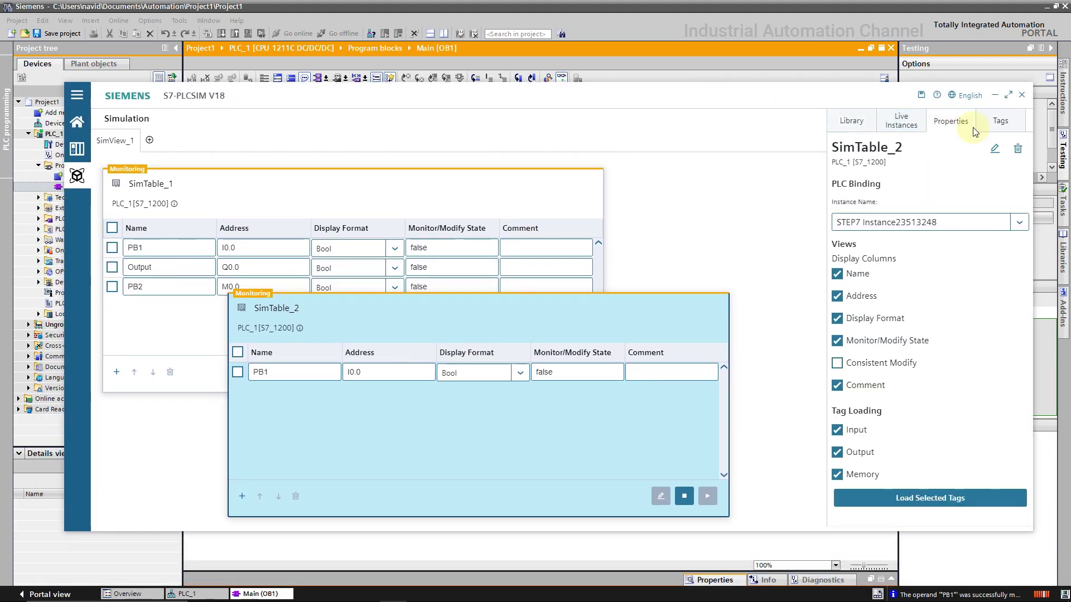
{"action": "left_click", "coordinate": [591, 193]}
{"action": "left_click", "coordinate": [659, 309]}
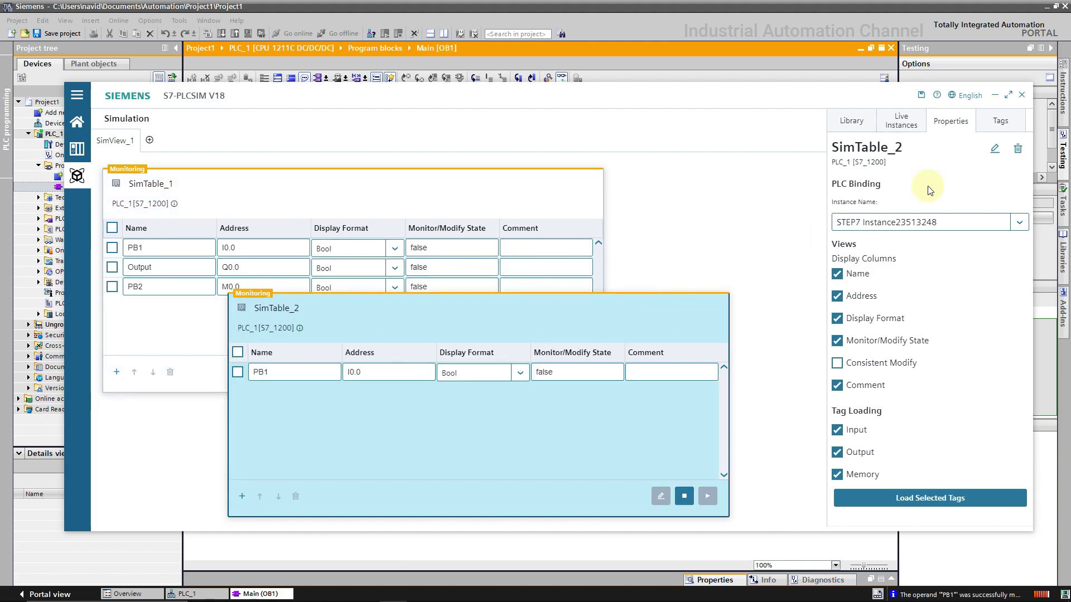
{"action": "left_click", "coordinate": [1018, 151]}
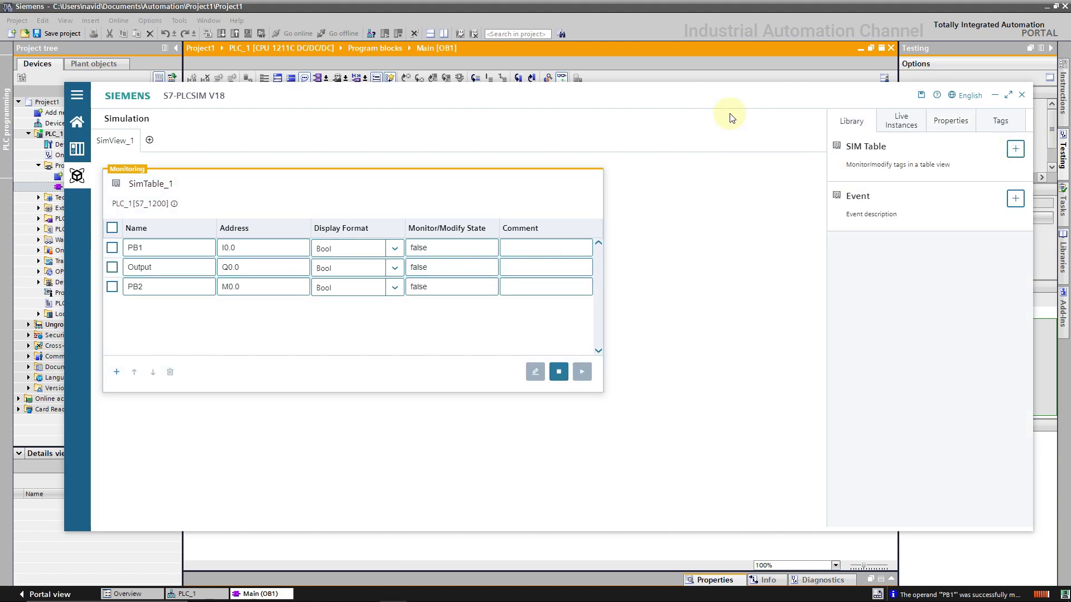
Step: Hide SimTable_1's Comment column, then return to the workspace home page
{"action": "left_click", "coordinate": [954, 126]}
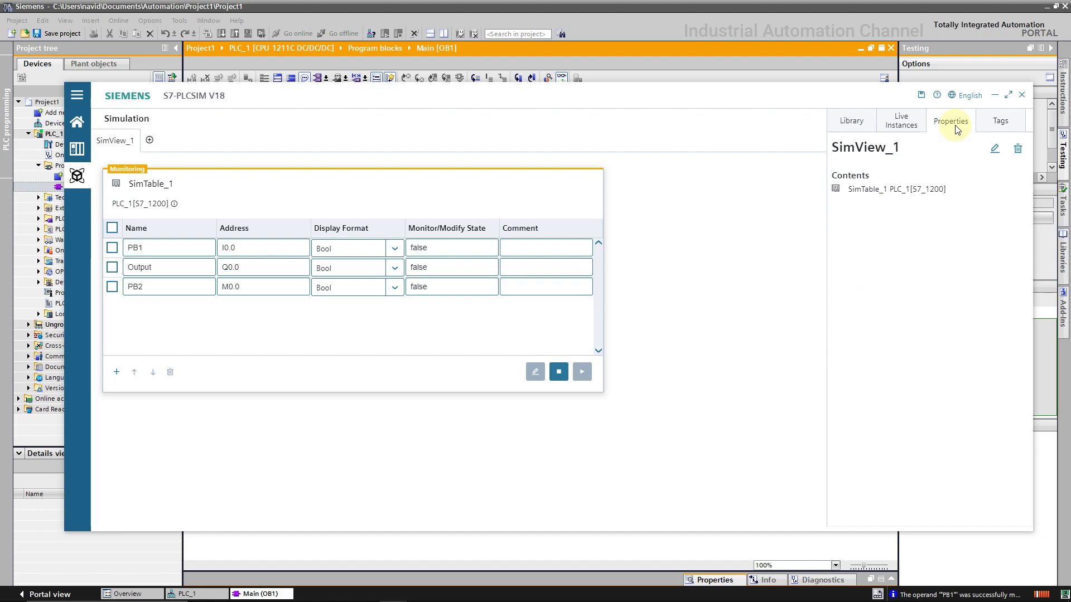
{"action": "left_click", "coordinate": [524, 197]}
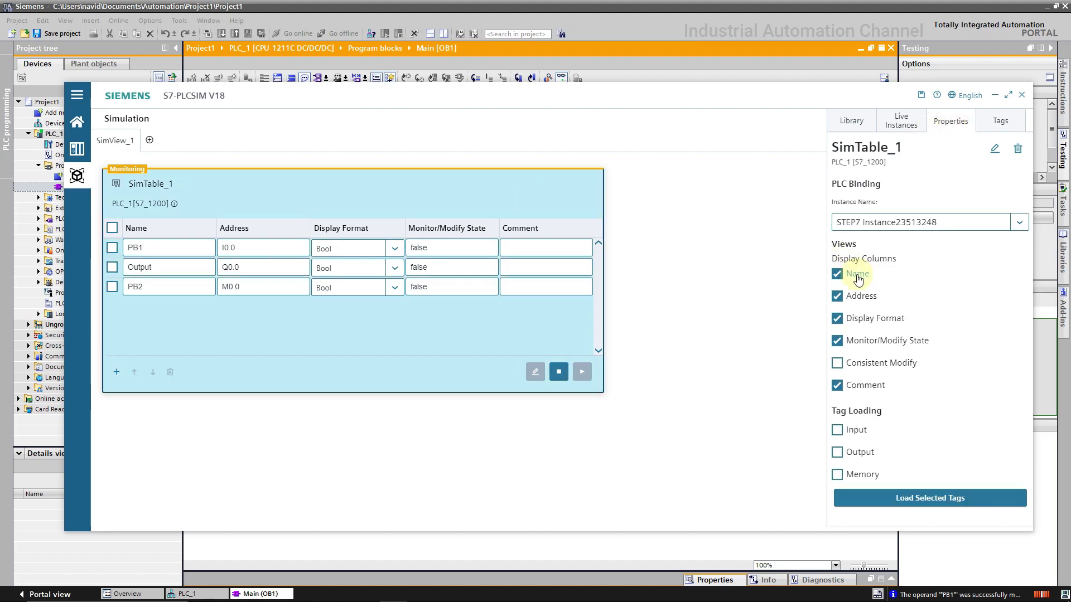
{"action": "left_click", "coordinate": [837, 274]}
{"action": "left_click", "coordinate": [837, 274]}
{"action": "left_click", "coordinate": [848, 388]}
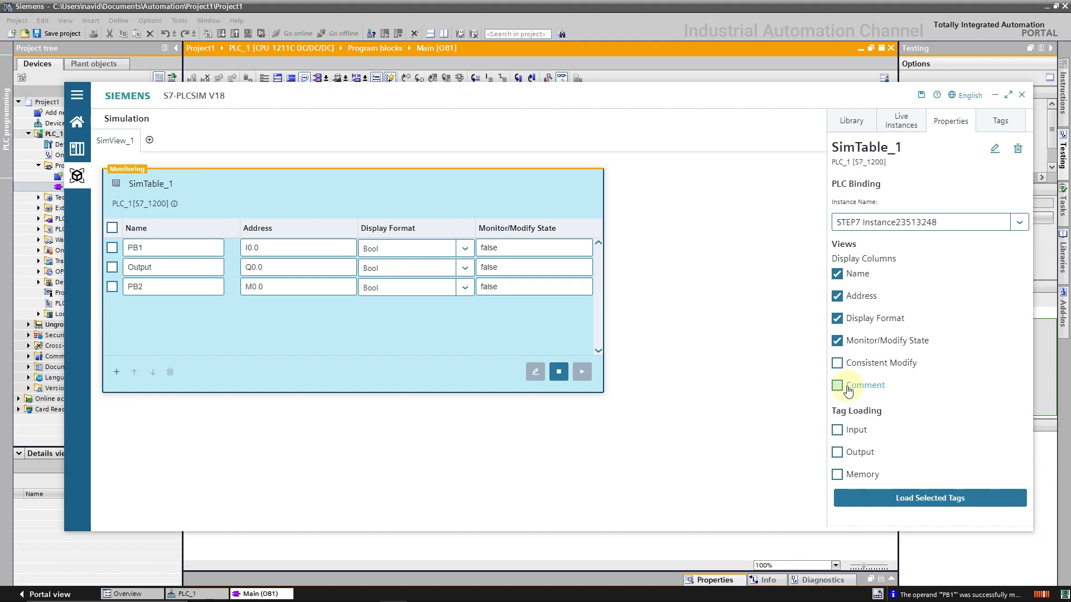
{"action": "left_click", "coordinate": [79, 129]}
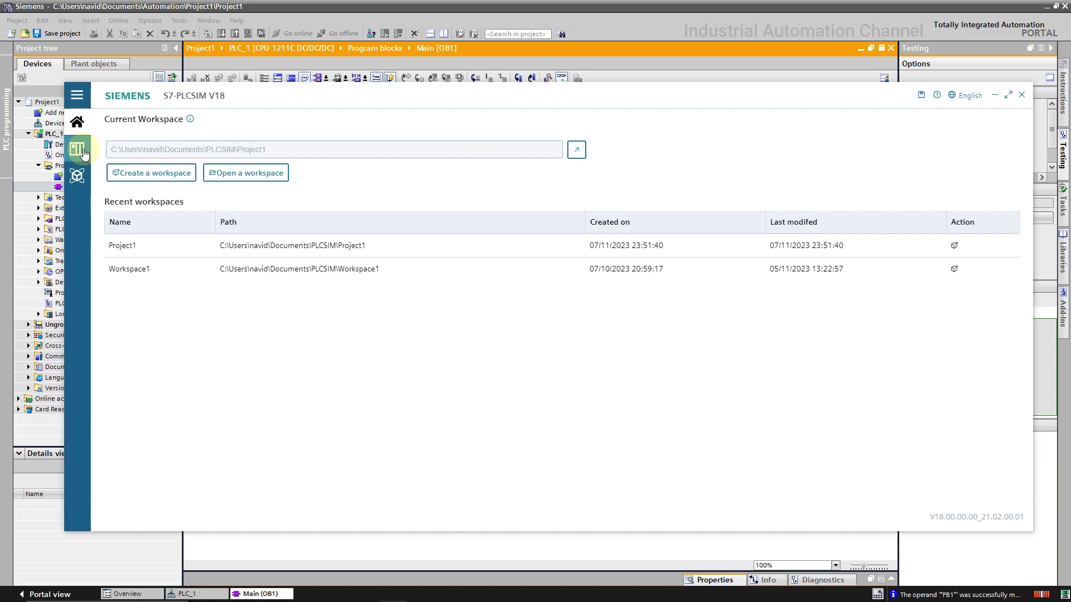
Step: Add S7-1200, ET200 SP, ET200 Pro and S7-1500 R/H simulation instances to Project1
{"action": "left_click", "coordinate": [77, 149]}
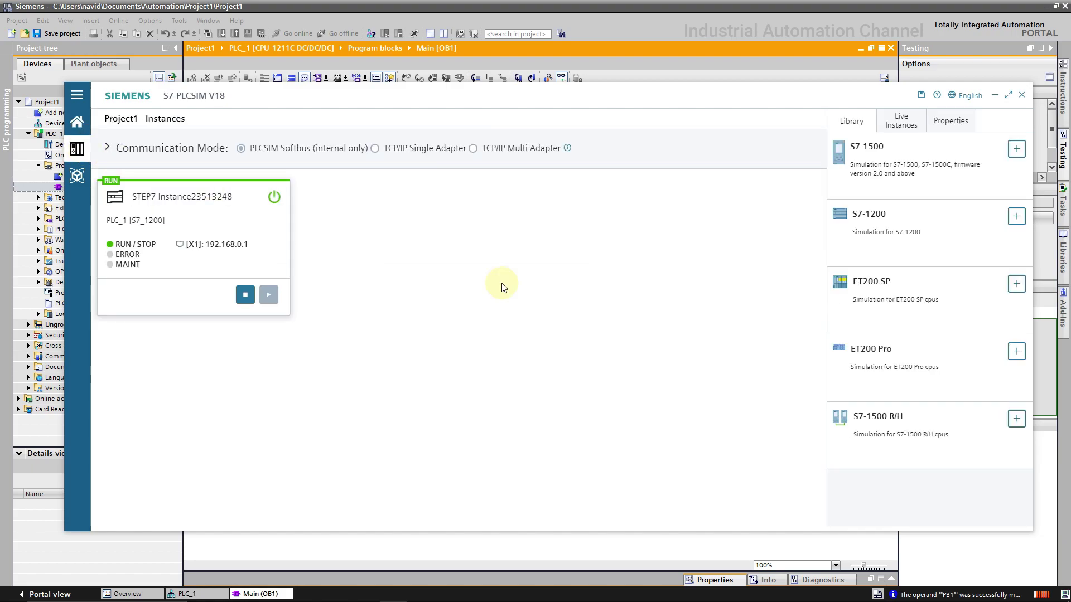
{"action": "left_click", "coordinate": [1017, 217]}
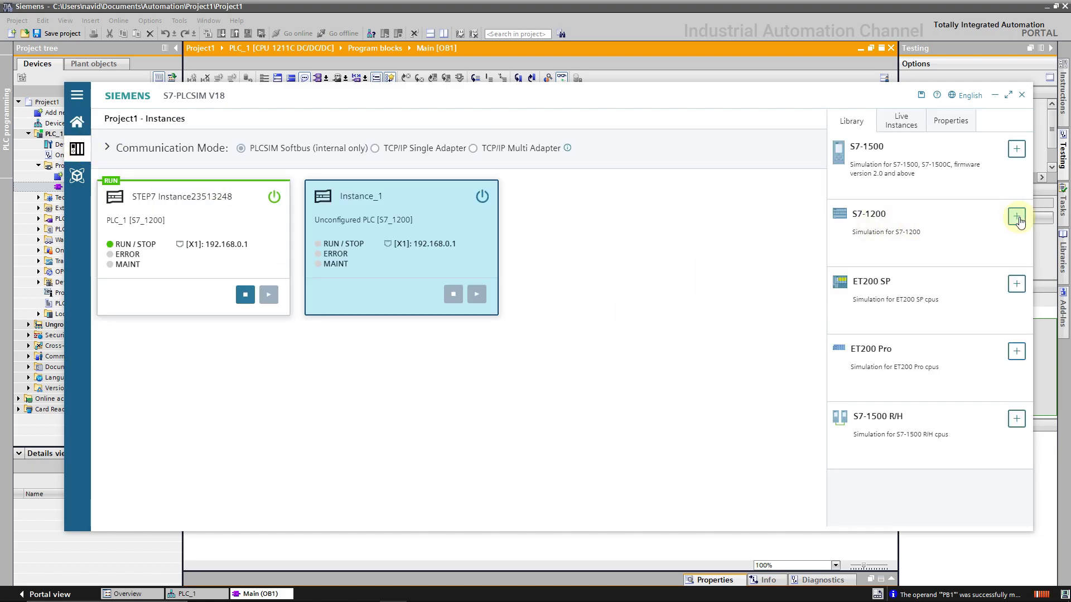
{"action": "left_click", "coordinate": [1016, 285]}
{"action": "left_click", "coordinate": [1016, 351]}
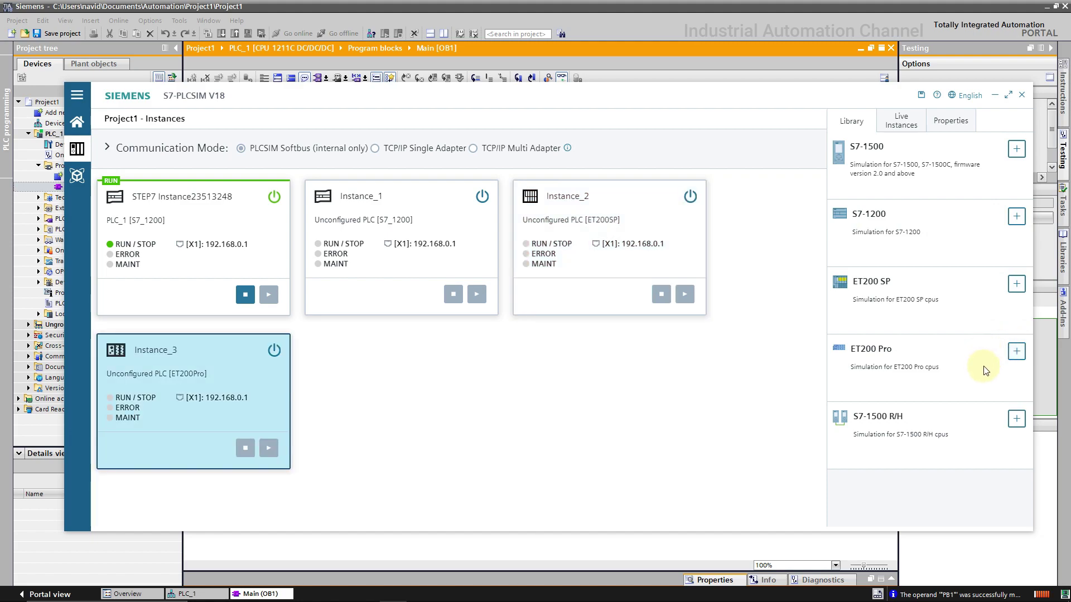
{"action": "left_click", "coordinate": [1016, 419]}
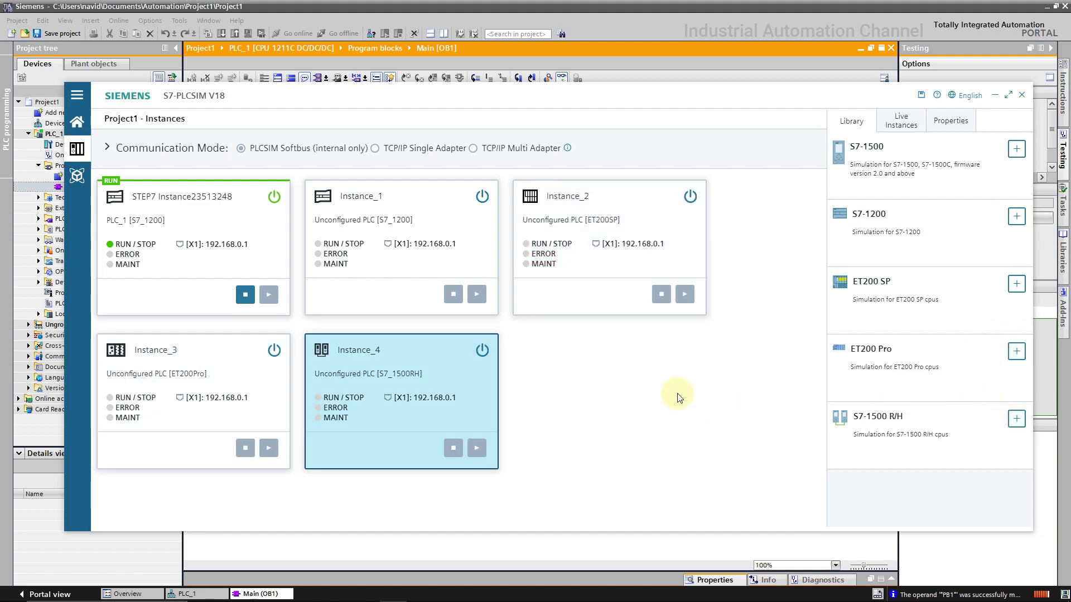
Step: Power on Instance_1, then attempt to power on Instance_2
{"action": "left_click", "coordinate": [482, 196]}
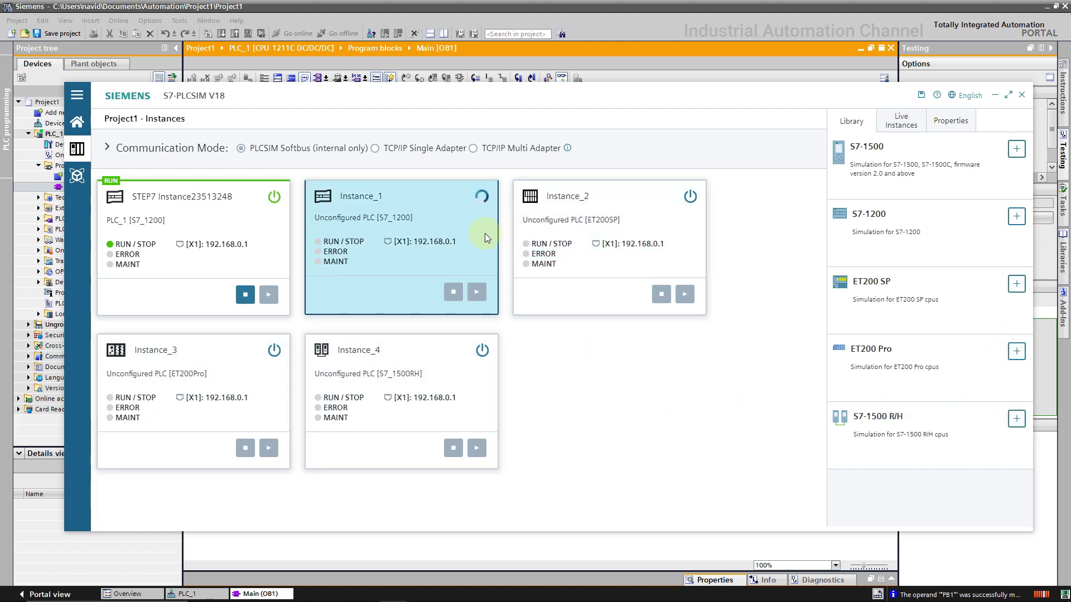
{"action": "left_click", "coordinate": [607, 194]}
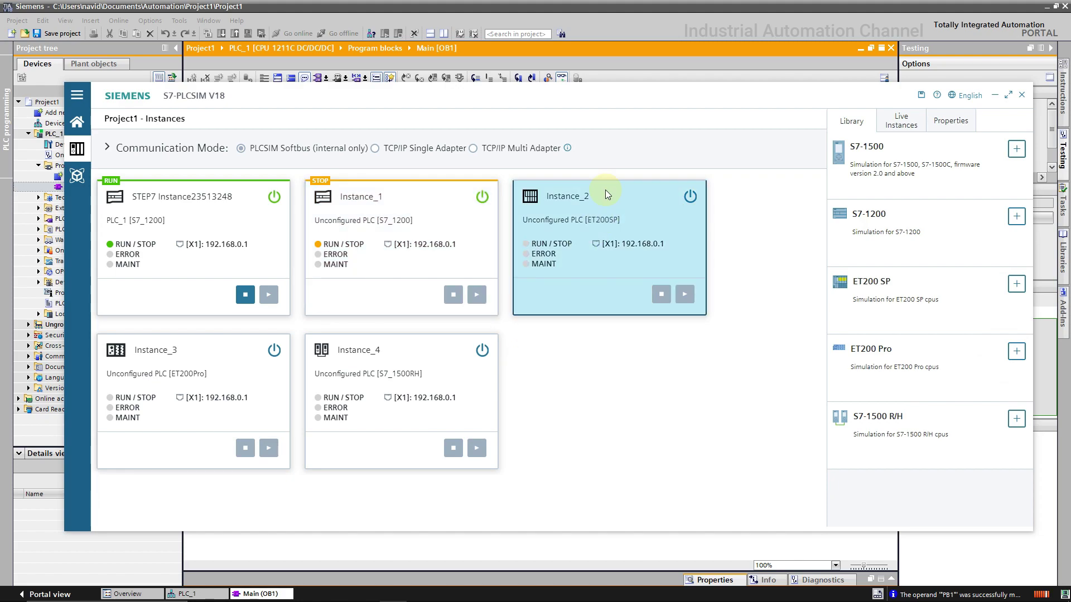
{"action": "left_click", "coordinate": [687, 201]}
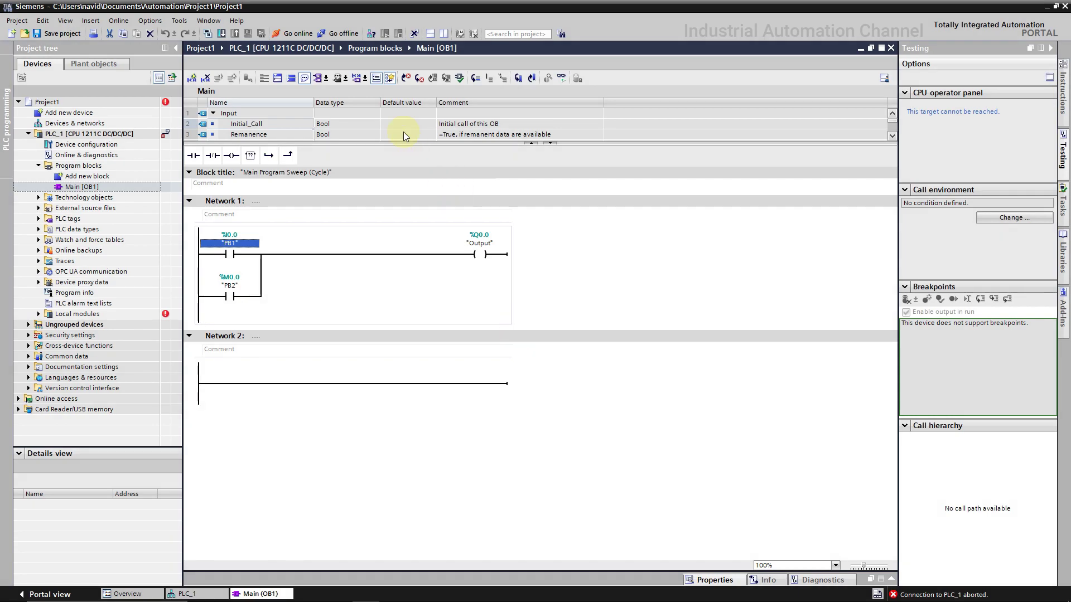
Step: Take TIA Portal offline and launch S7-PLCSIM Advanced from the desktop
{"action": "left_click", "coordinate": [335, 34]}
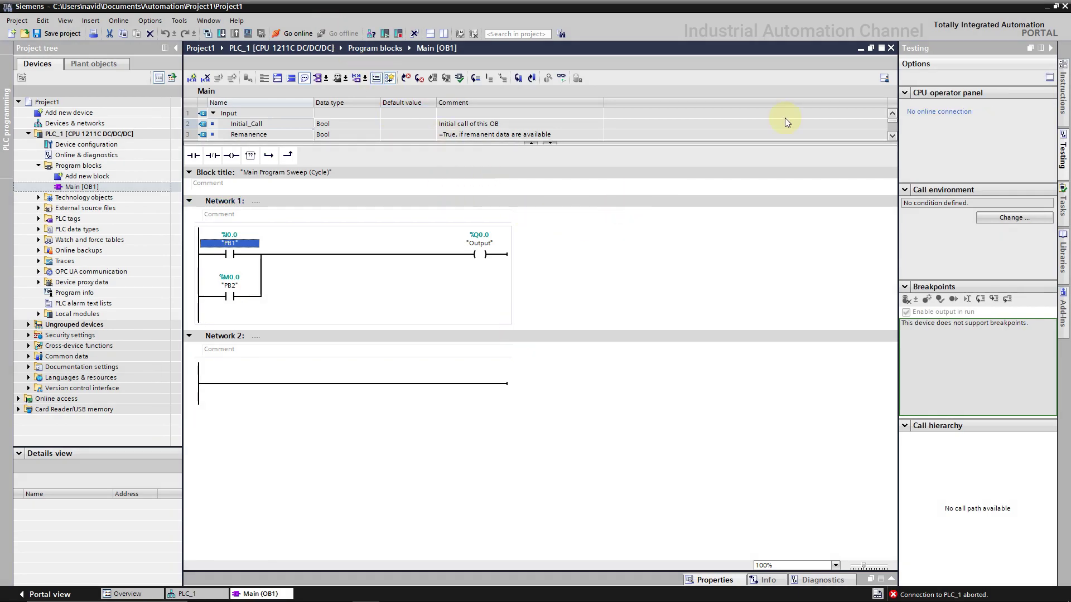
{"action": "left_click", "coordinate": [1055, 7]}
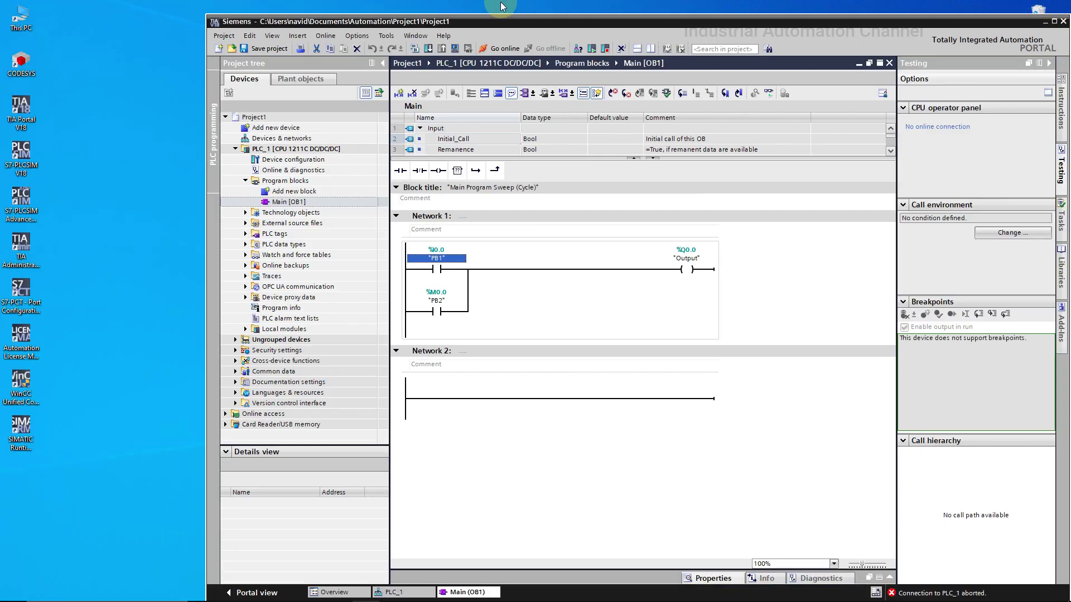
{"action": "double_click", "coordinate": [31, 211]}
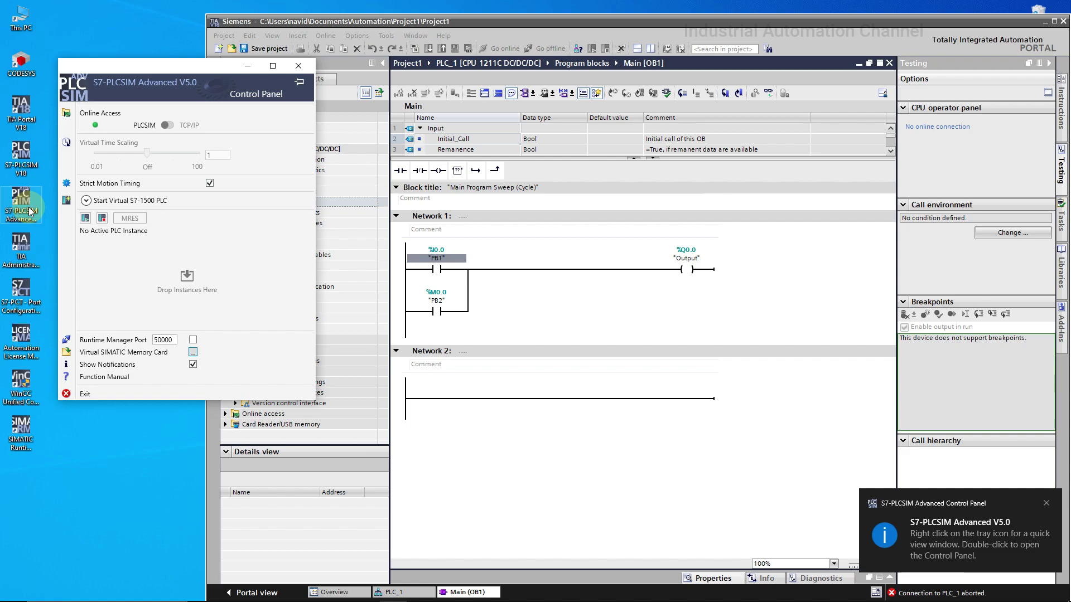
Step: Move the Control Panel aside, maximize TIA Portal and expand Start Virtual S7-1500 PLC
{"action": "left_click_drag", "start_coordinate": [225, 78], "coordinate": [787, 163]}
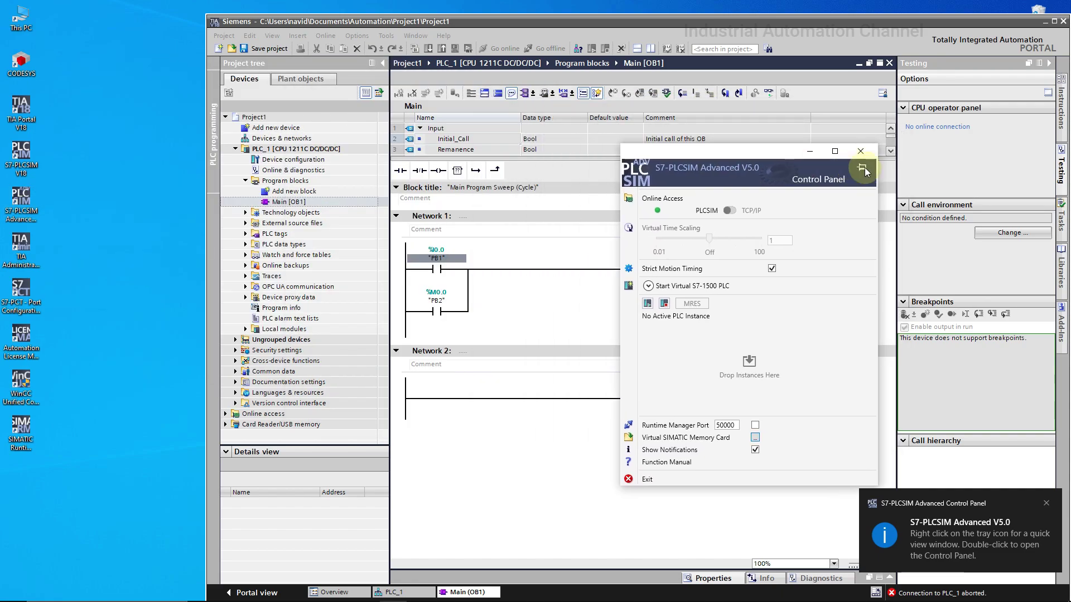
{"action": "left_click", "coordinate": [1054, 22]}
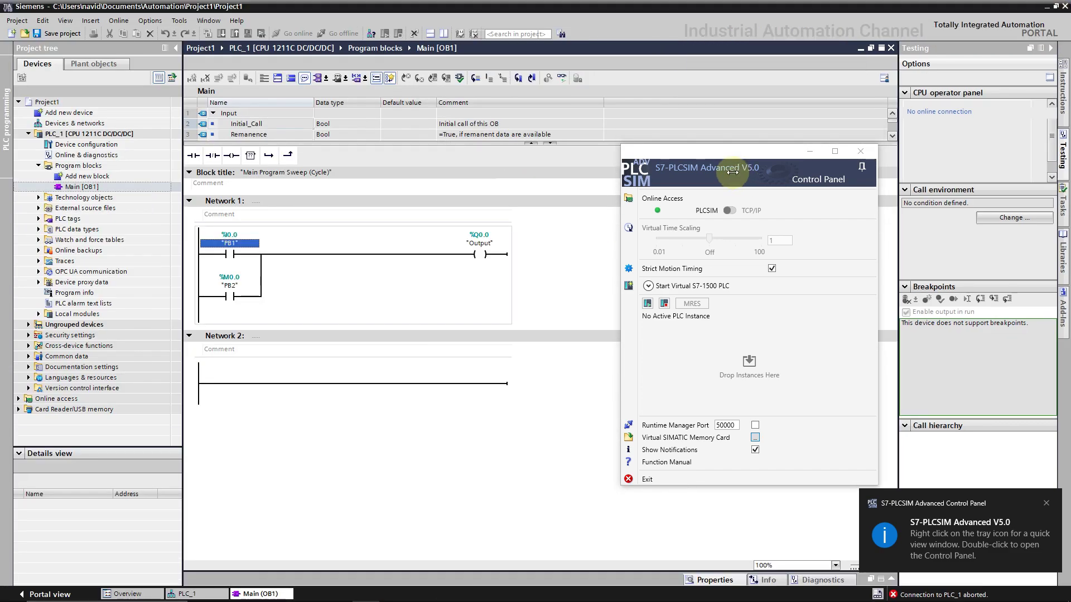
{"action": "left_click", "coordinate": [648, 286]}
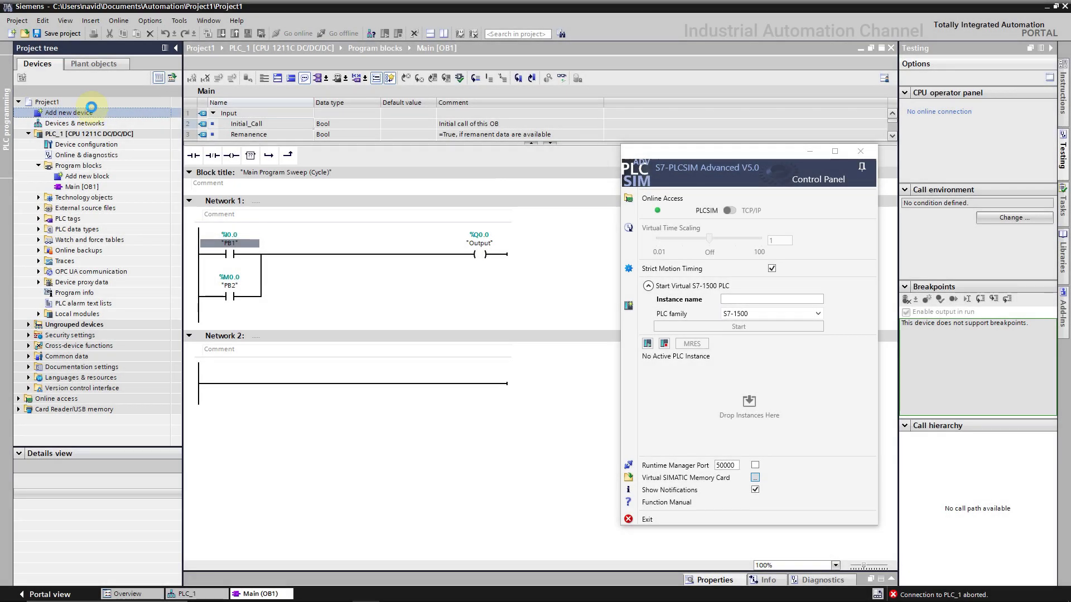
Step: Add a CPU 1511C-1 PN (6ES7 511-1CK01-0AB0) to the project as PLC_2
{"action": "double_click", "coordinate": [92, 113]}
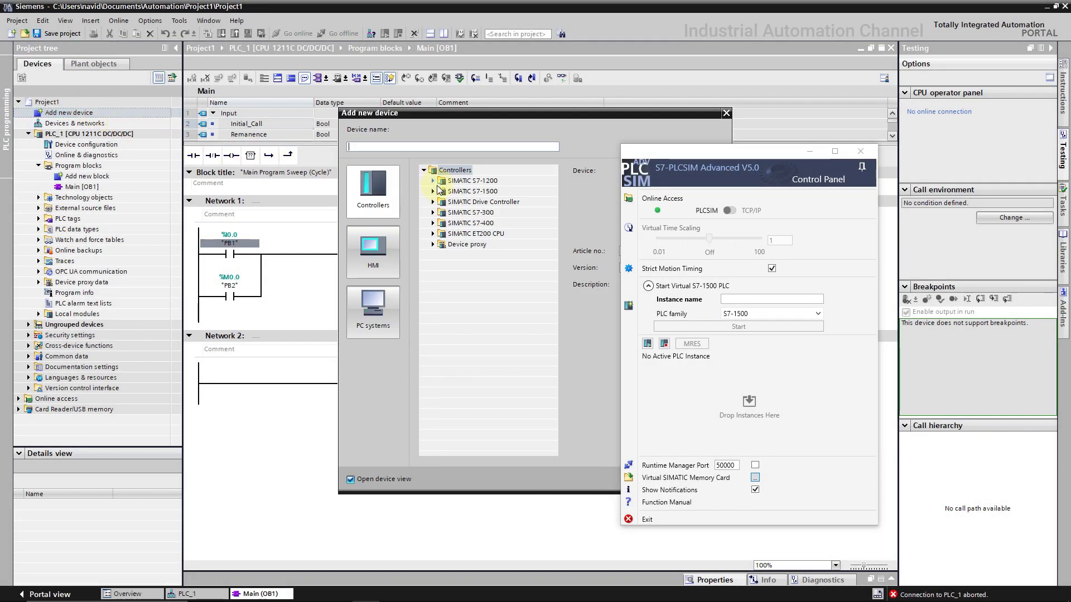
{"action": "left_click", "coordinate": [433, 192]}
{"action": "left_click_drag", "start_coordinate": [435, 113], "coordinate": [300, 110]}
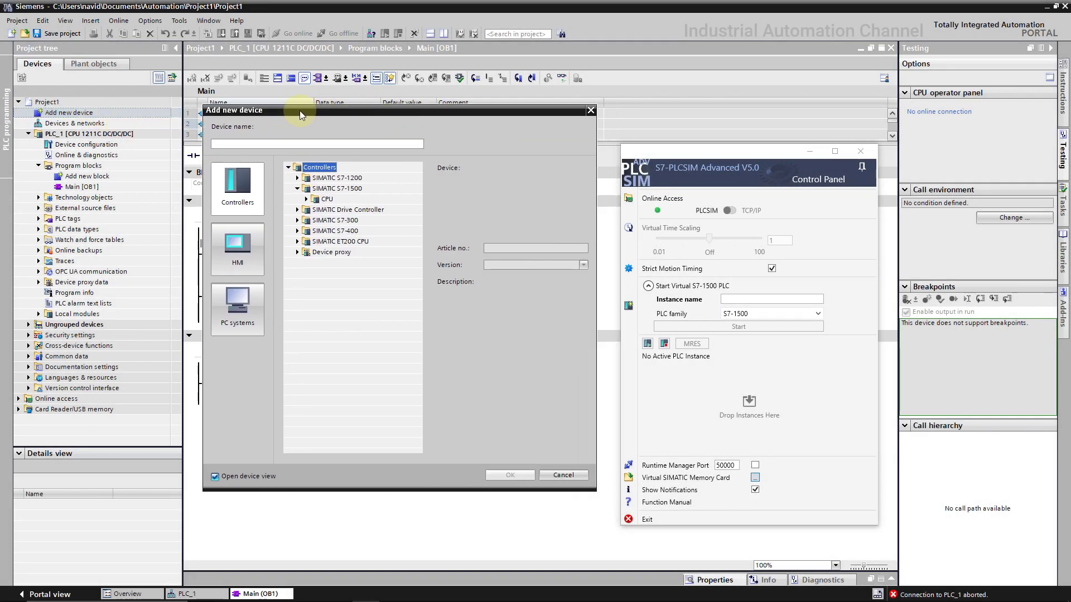
{"action": "left_click", "coordinate": [309, 199]}
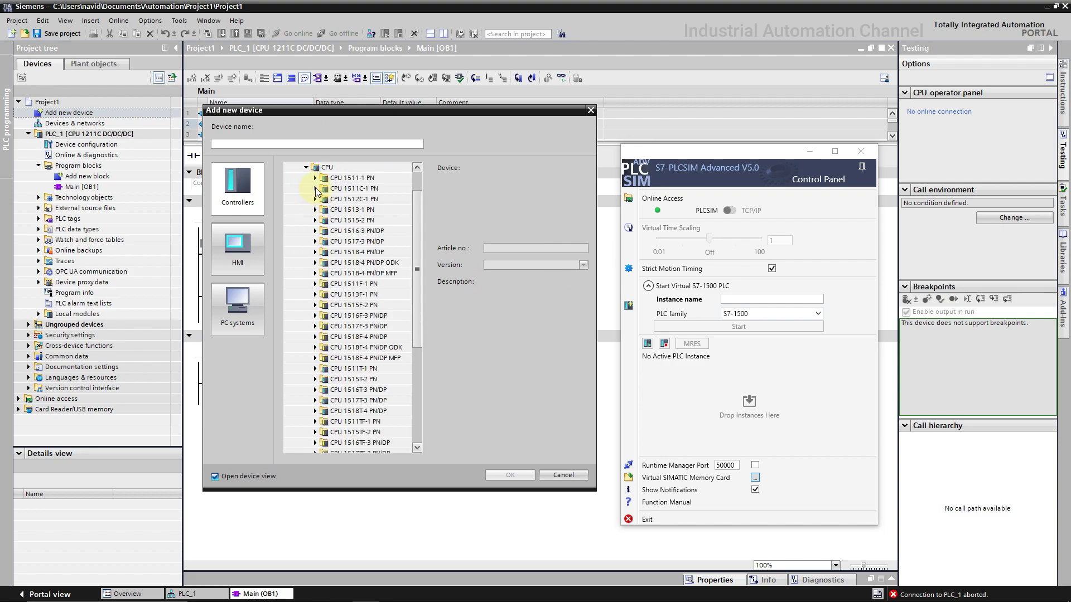
{"action": "left_click", "coordinate": [315, 189]}
{"action": "left_click", "coordinate": [349, 210]}
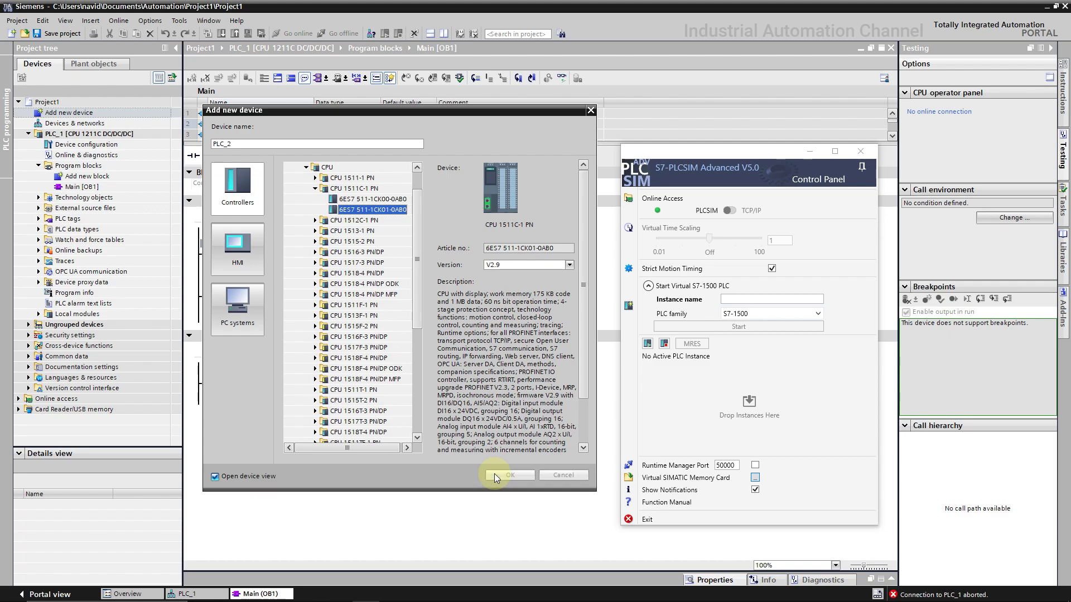
{"action": "left_click", "coordinate": [494, 474]}
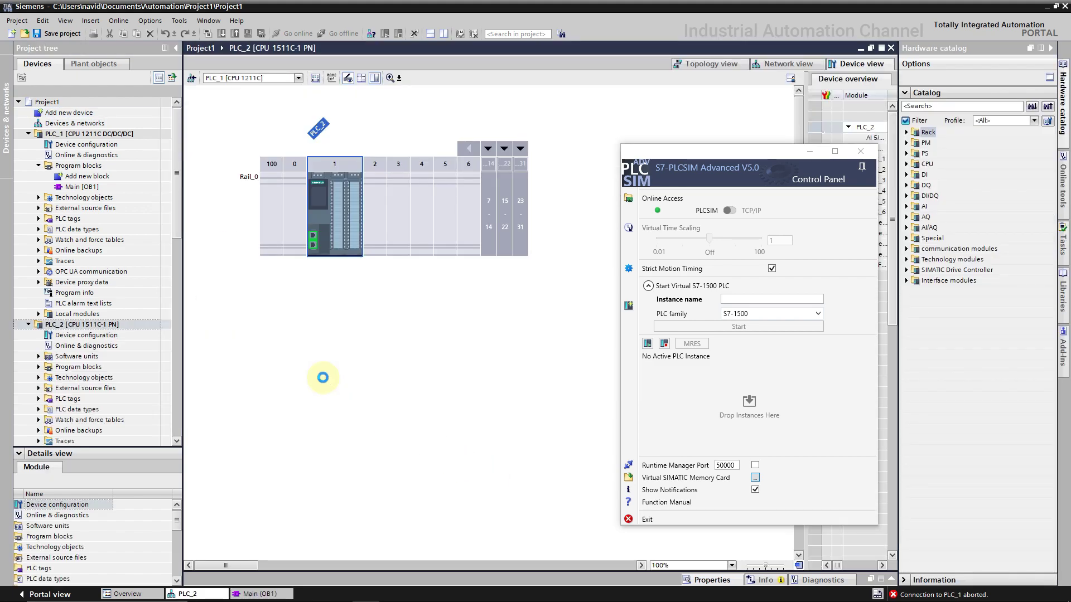
Step: Finish the PLC security wizard without protecting the configuration data
{"action": "left_click_drag", "start_coordinate": [480, 117], "coordinate": [320, 111]}
{"action": "left_click", "coordinate": [403, 282]}
{"action": "left_click", "coordinate": [505, 469]}
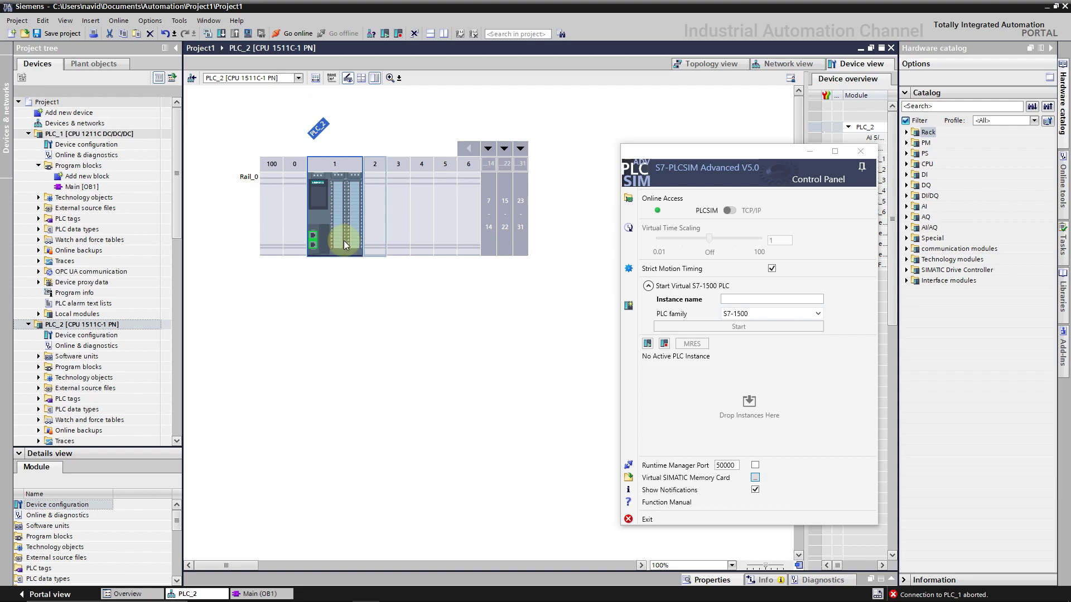
Step: Set PLC_2's access level to Full access (no protection) and save the project
{"action": "double_click", "coordinate": [319, 215]}
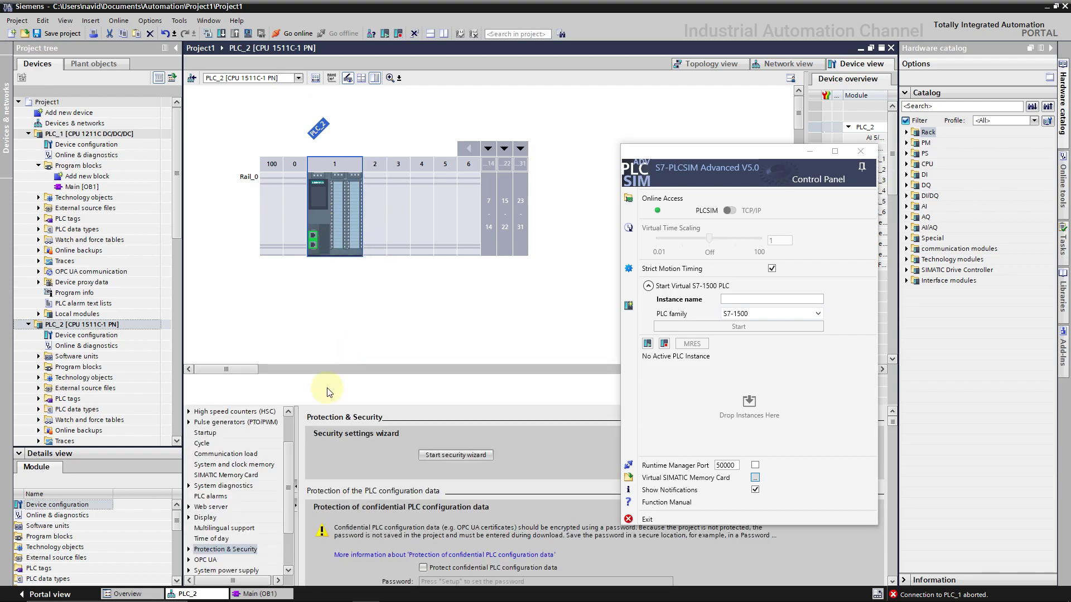
{"action": "scroll", "coordinate": [270, 500], "scroll_direction": "down", "scroll_amount": 3}
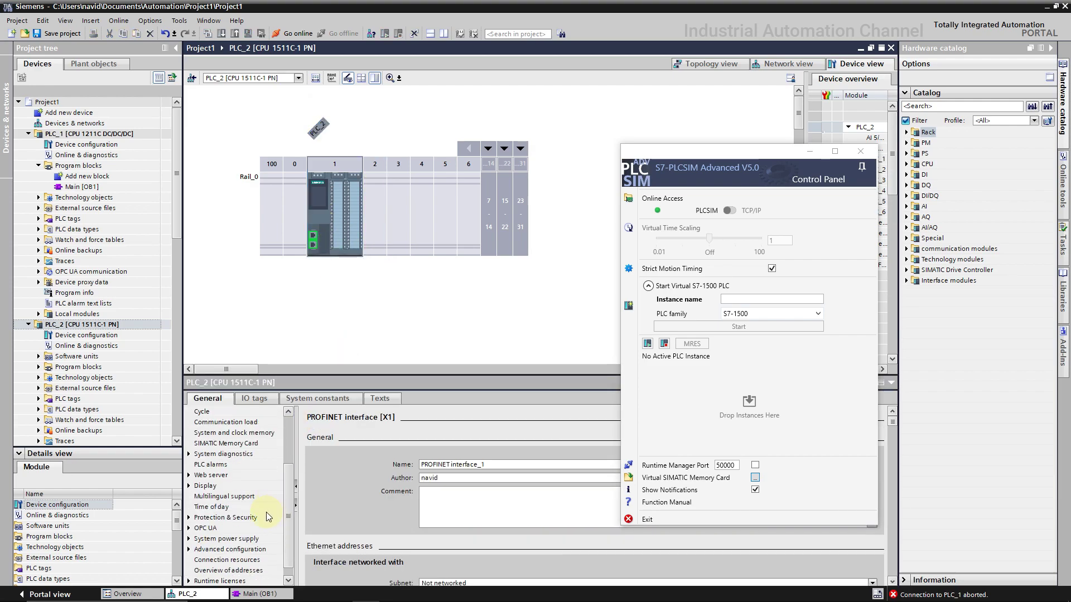
{"action": "left_click", "coordinate": [267, 517]}
{"action": "scroll", "coordinate": [368, 477], "scroll_direction": "down", "scroll_amount": 3}
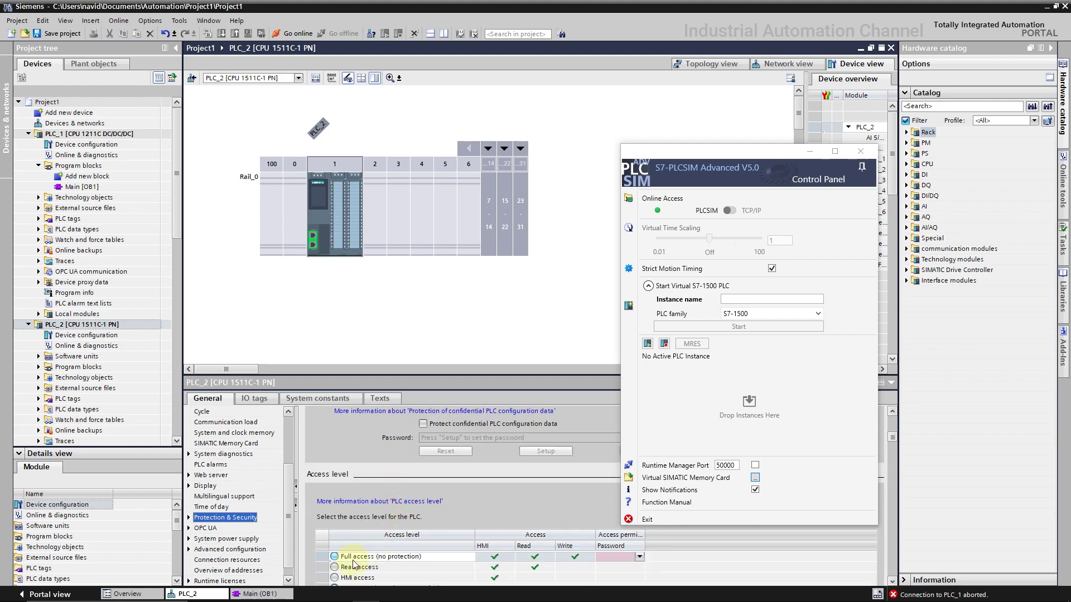
{"action": "left_click", "coordinate": [335, 558]}
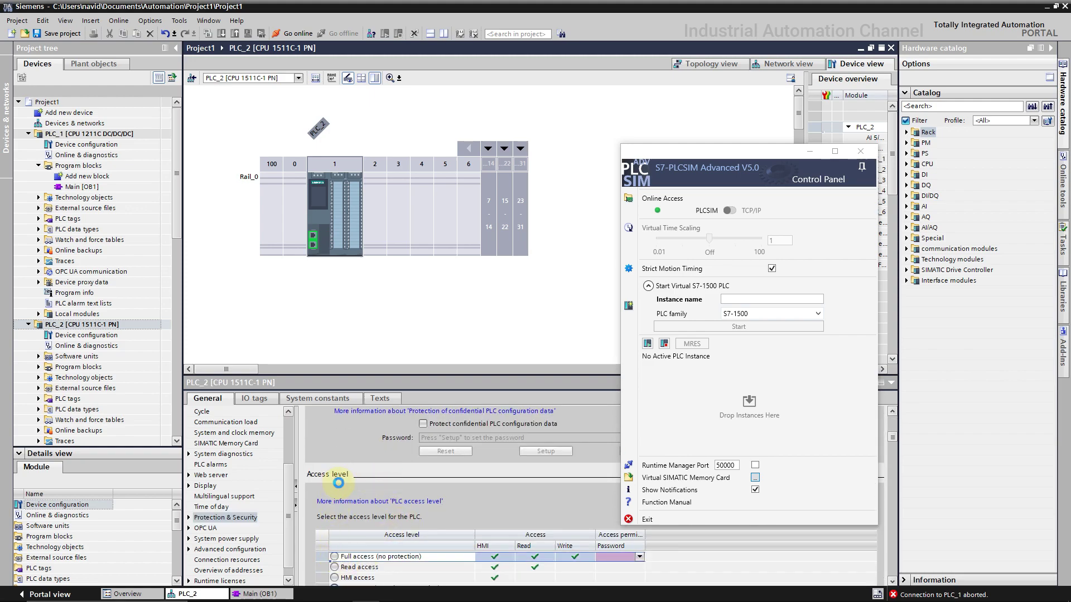
{"action": "scroll", "coordinate": [338, 483], "scroll_direction": "down", "scroll_amount": 1}
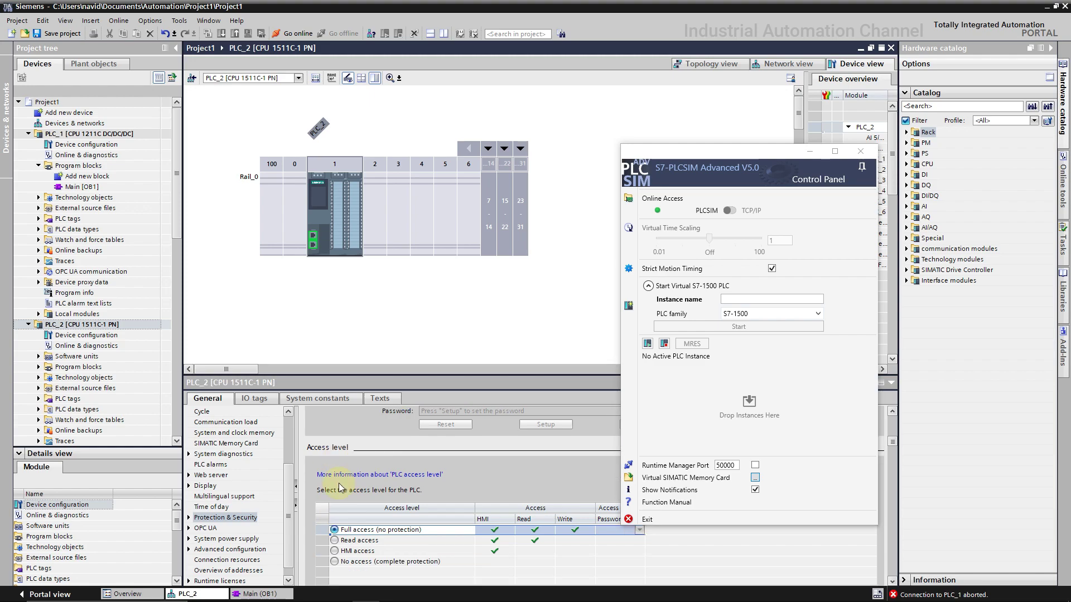
{"action": "left_click", "coordinate": [62, 34]}
Step: Copy Network 1 from PLC_1's Main [OB1] block
{"action": "double_click", "coordinate": [78, 186]}
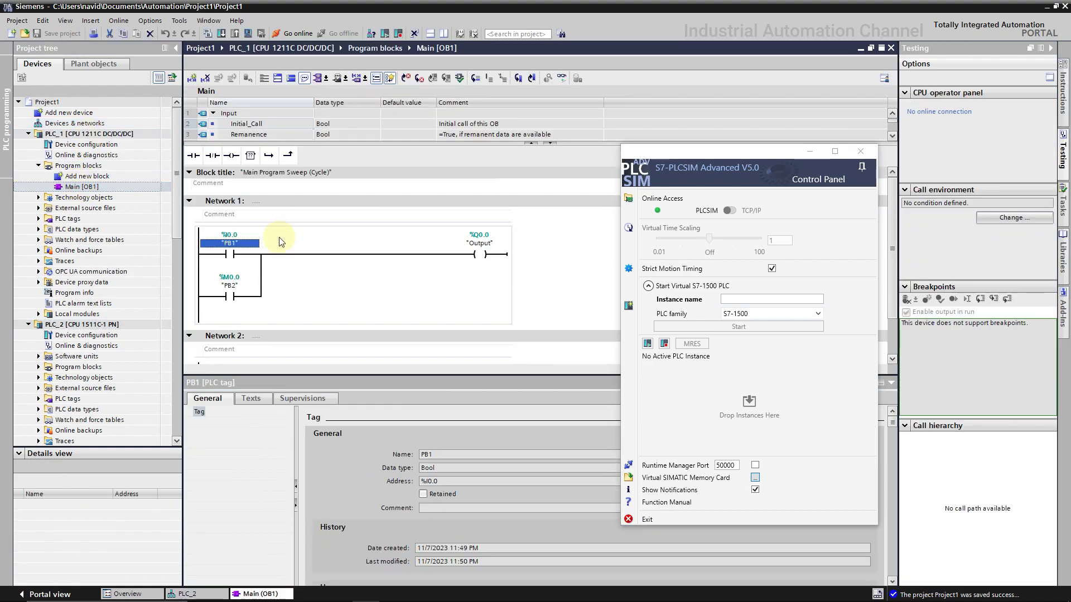
{"action": "left_click", "coordinate": [230, 203]}
{"action": "right_click", "coordinate": [230, 203]}
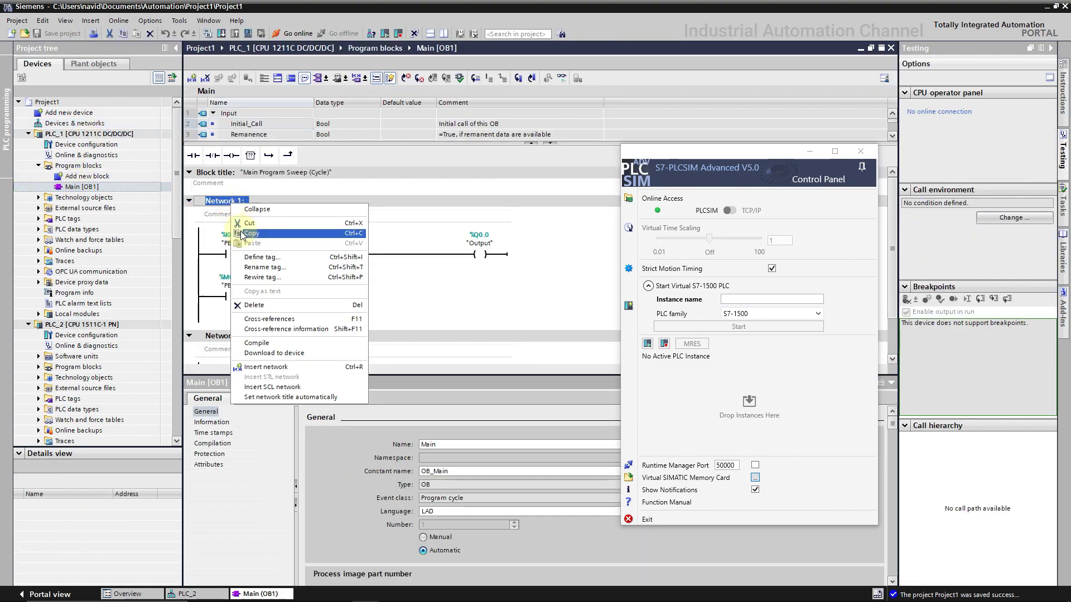
{"action": "key", "text": "Escape"}
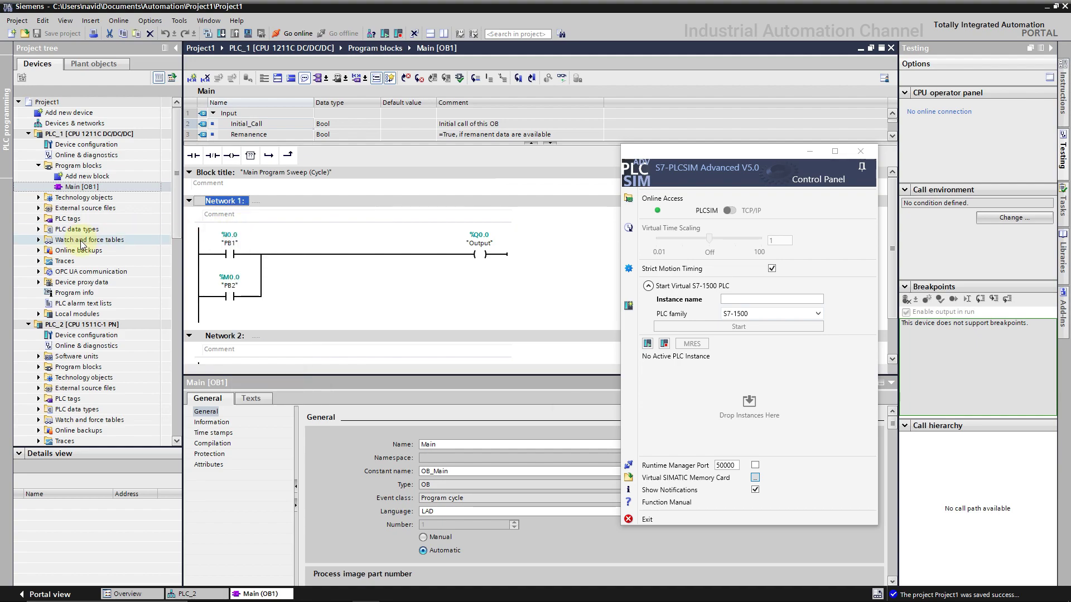
Step: Paste the copied network into PLC_2's Main [OB1] and delete the empty Network 1
{"action": "left_click", "coordinate": [39, 366]}
{"action": "left_click", "coordinate": [83, 389]}
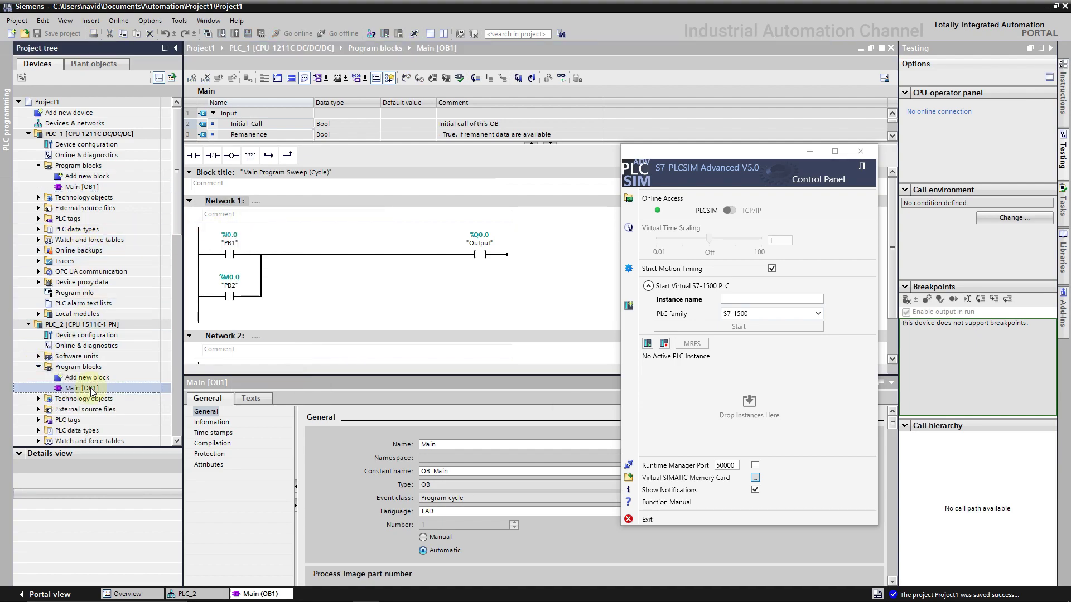
{"action": "double_click", "coordinate": [84, 388]}
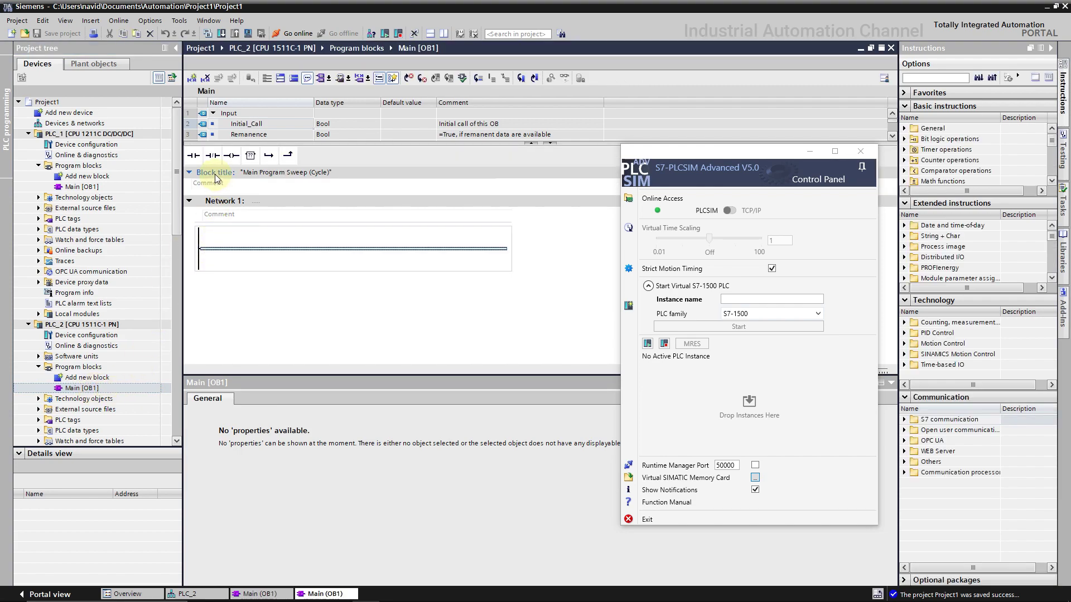
{"action": "left_click", "coordinate": [215, 174]}
{"action": "left_click", "coordinate": [223, 201]}
{"action": "right_click", "coordinate": [215, 202]}
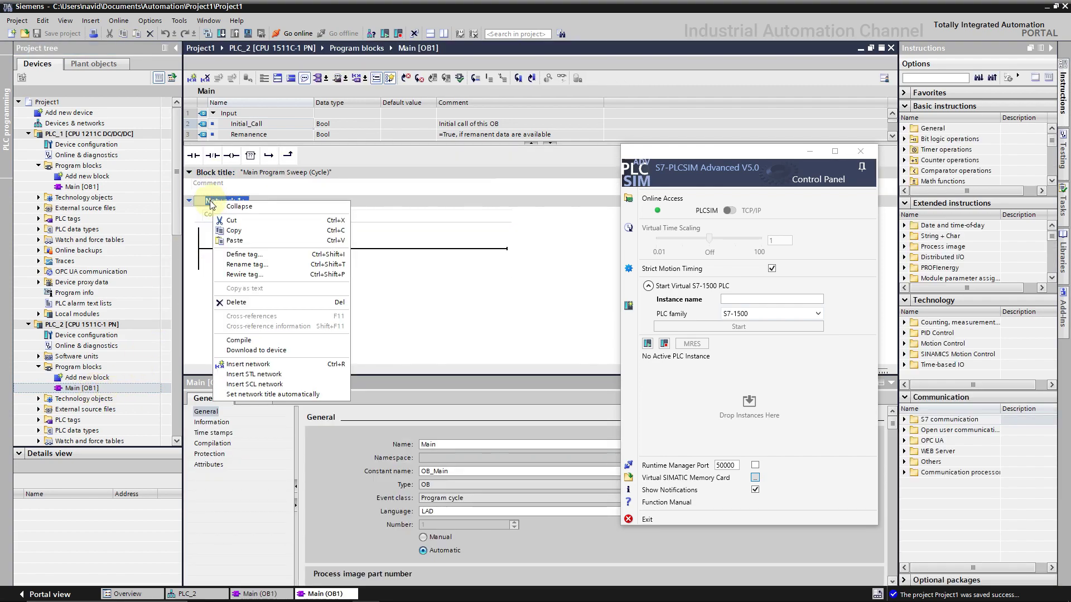
{"action": "left_click", "coordinate": [224, 239]}
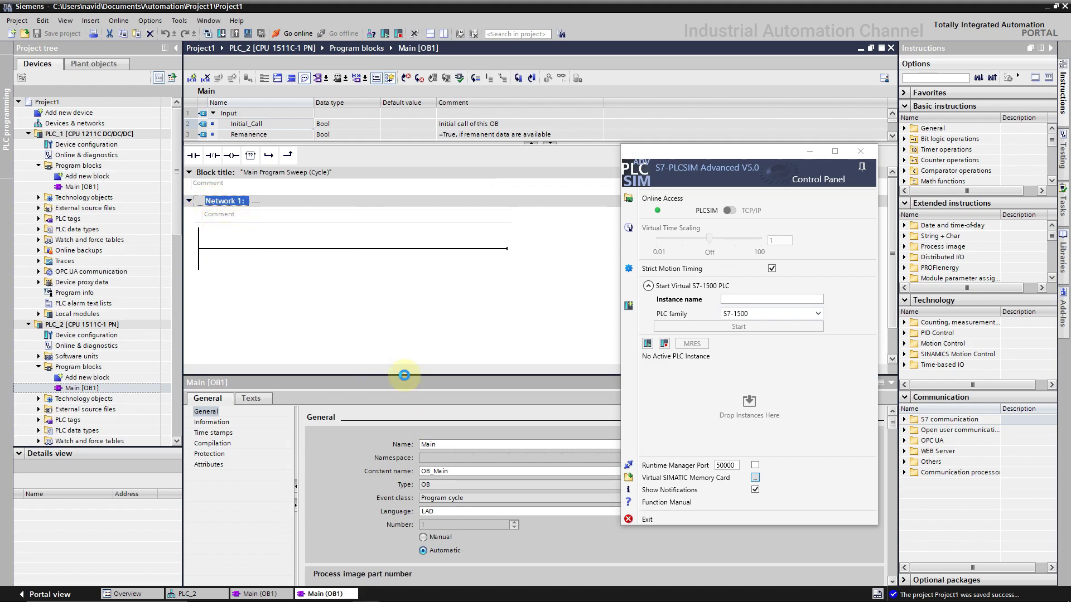
{"action": "left_click_drag", "start_coordinate": [407, 375], "coordinate": [405, 456]}
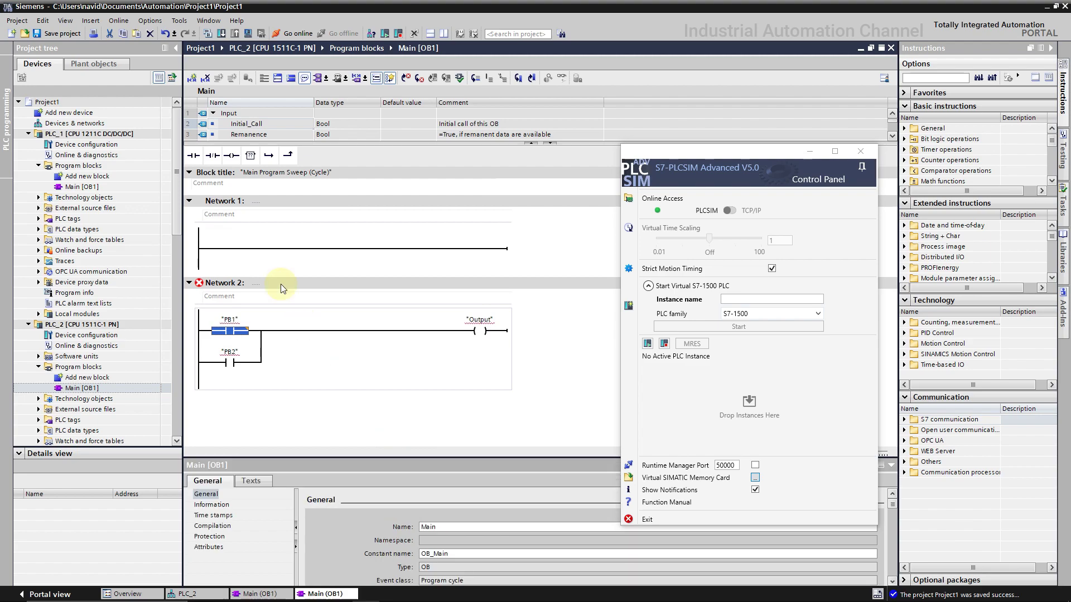
{"action": "right_click", "coordinate": [226, 203]}
{"action": "left_click", "coordinate": [248, 304]}
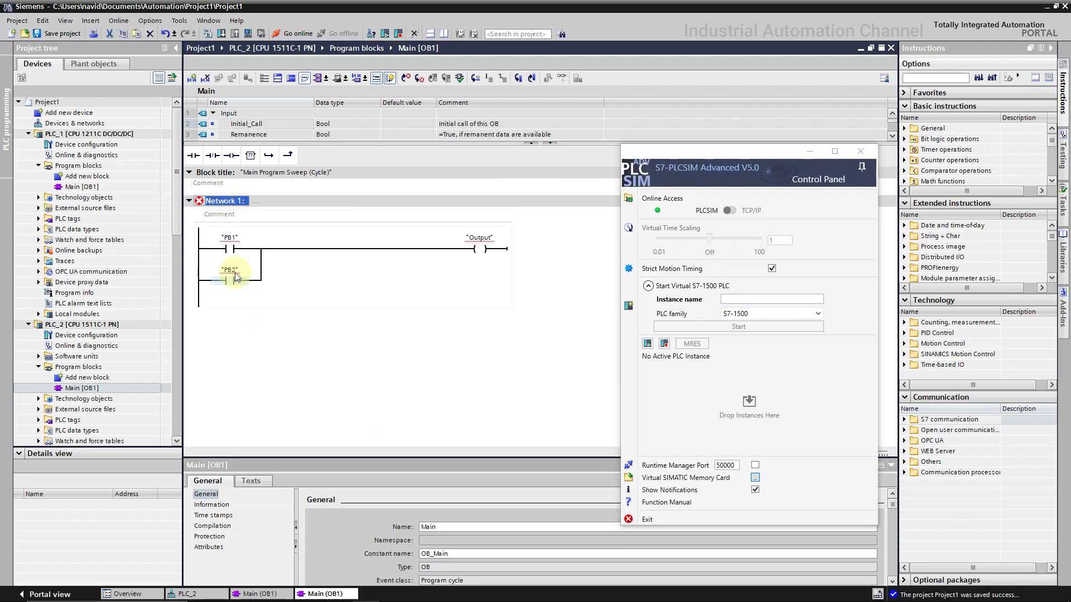
Step: Define tags PB1 as Global Input %I0.0, PB2 in Global Memory %M0.1, Output as Global Output %Q0.0
{"action": "right_click", "coordinate": [233, 247]}
{"action": "left_click", "coordinate": [245, 250]}
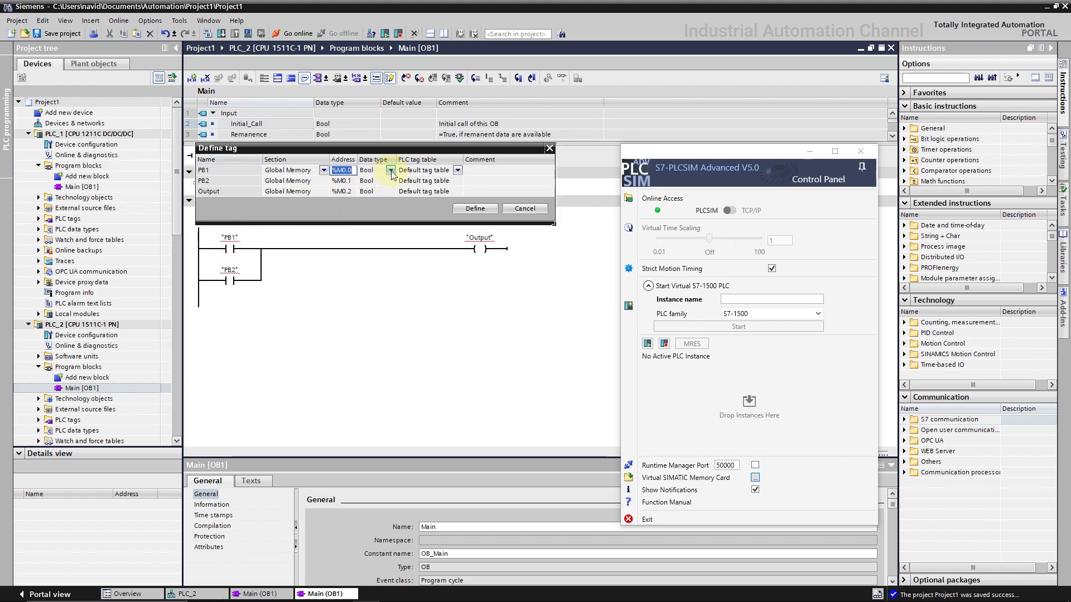
{"action": "left_click", "coordinate": [312, 170]}
{"action": "left_click", "coordinate": [324, 170]}
{"action": "left_click", "coordinate": [301, 196]}
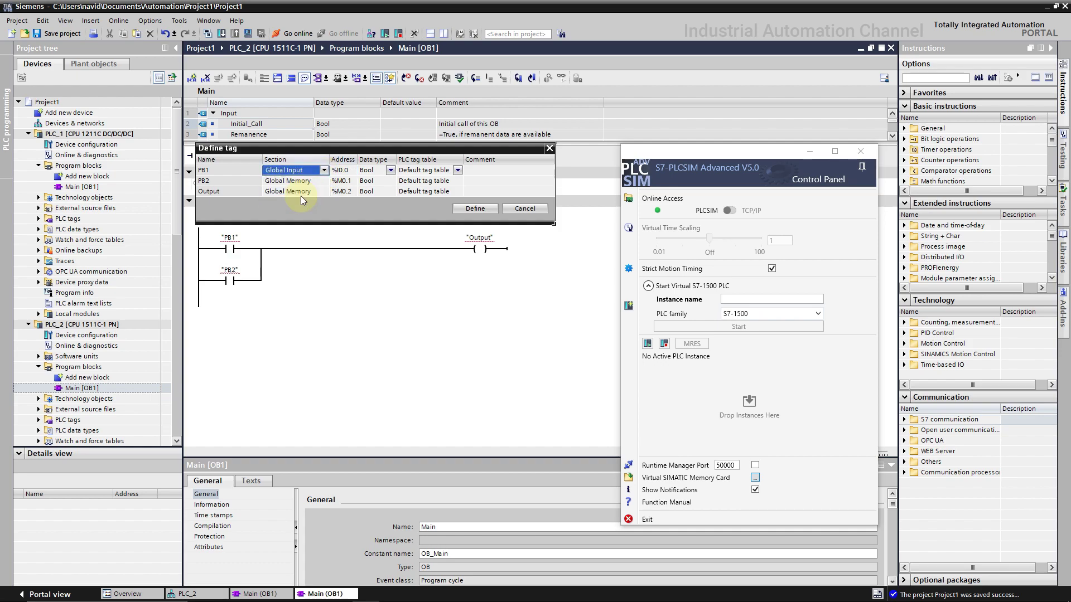
{"action": "left_click", "coordinate": [324, 182]}
{"action": "left_click", "coordinate": [324, 181]}
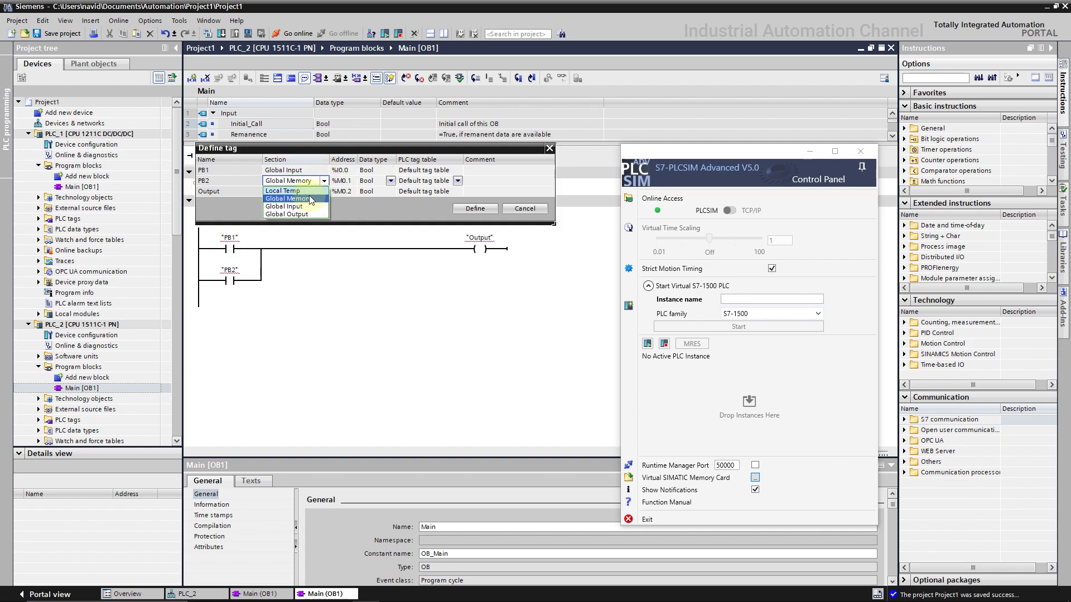
{"action": "left_click", "coordinate": [309, 195]}
{"action": "left_click", "coordinate": [317, 191]}
{"action": "left_click", "coordinate": [323, 192]}
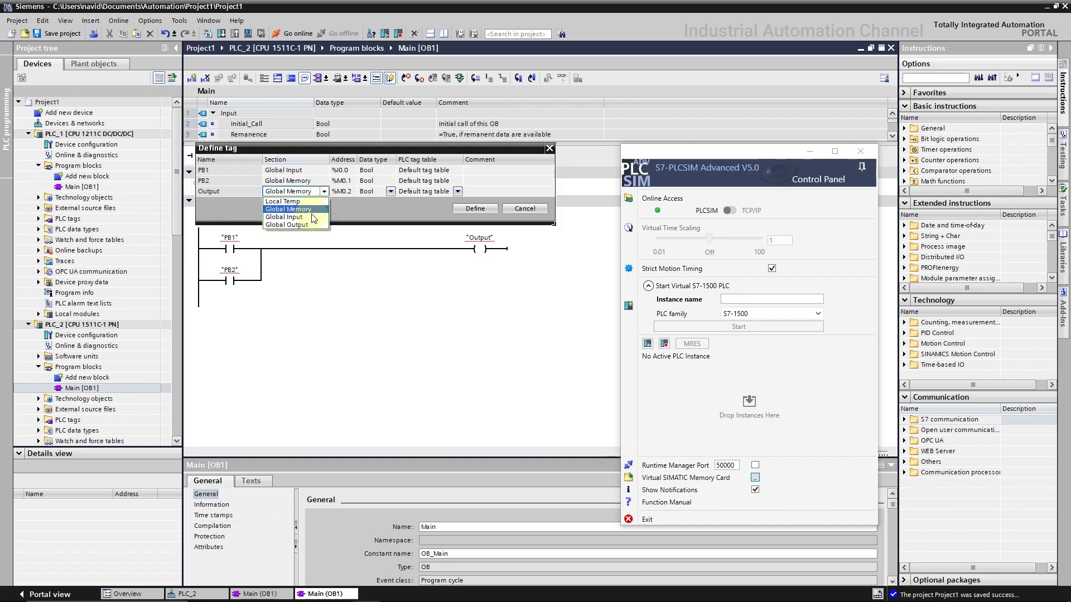
{"action": "left_click", "coordinate": [306, 226]}
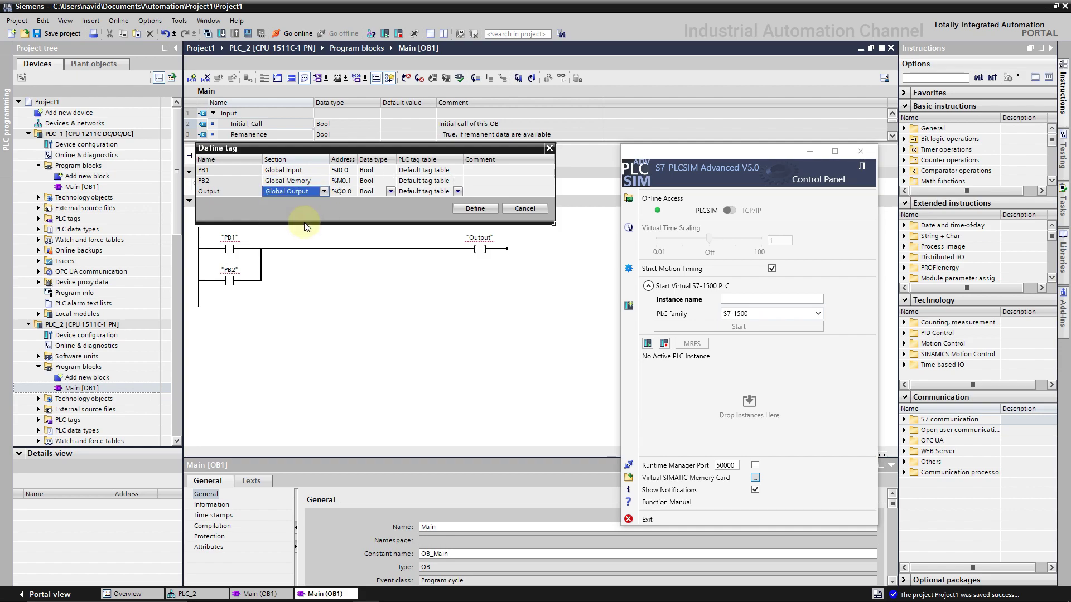
{"action": "left_click", "coordinate": [472, 209]}
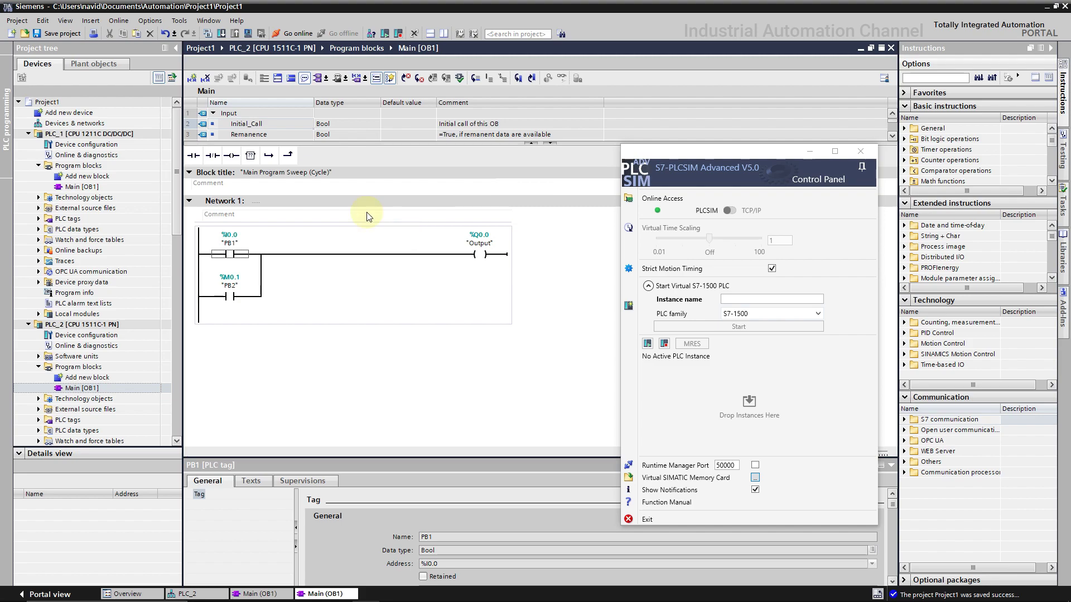
Step: Save the project and check 'Support simulation during block compilation' in Project1's Protection properties
{"action": "left_click", "coordinate": [78, 35]}
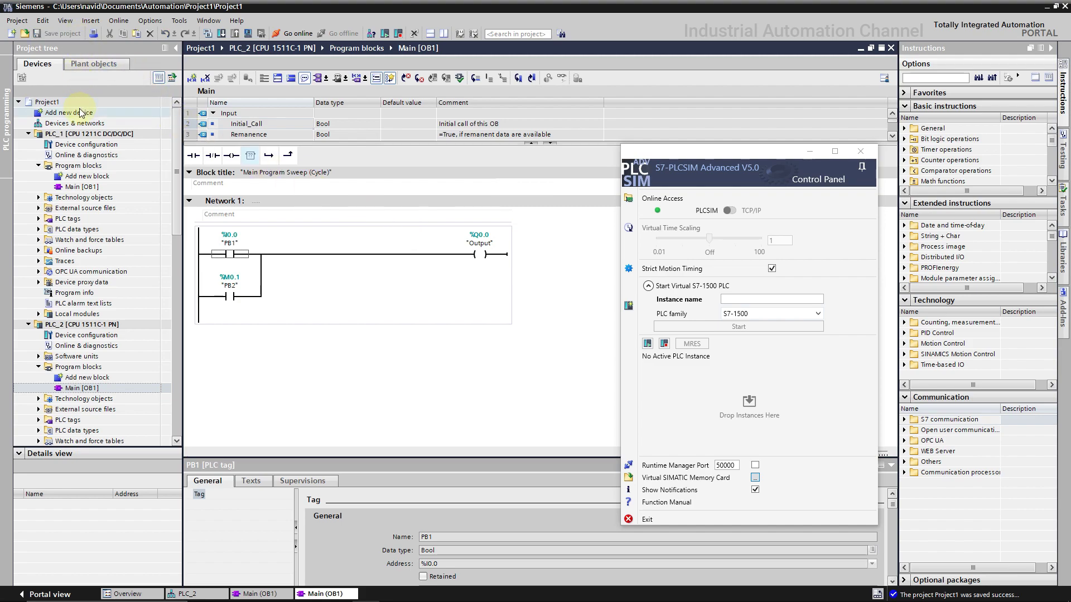
{"action": "left_click", "coordinate": [78, 103]}
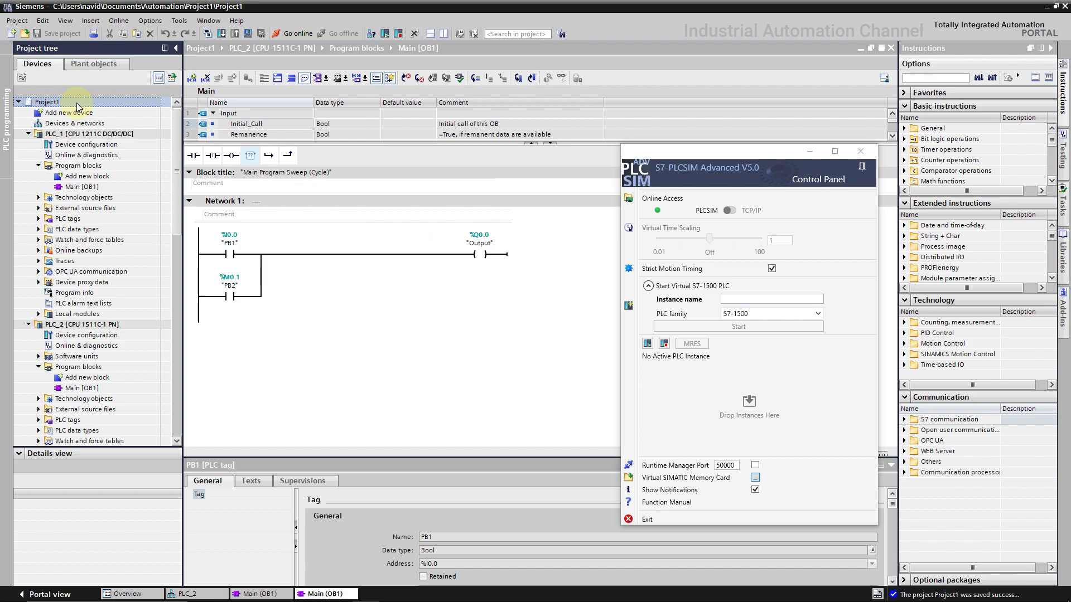
{"action": "right_click", "coordinate": [77, 104]}
{"action": "left_click", "coordinate": [113, 254]}
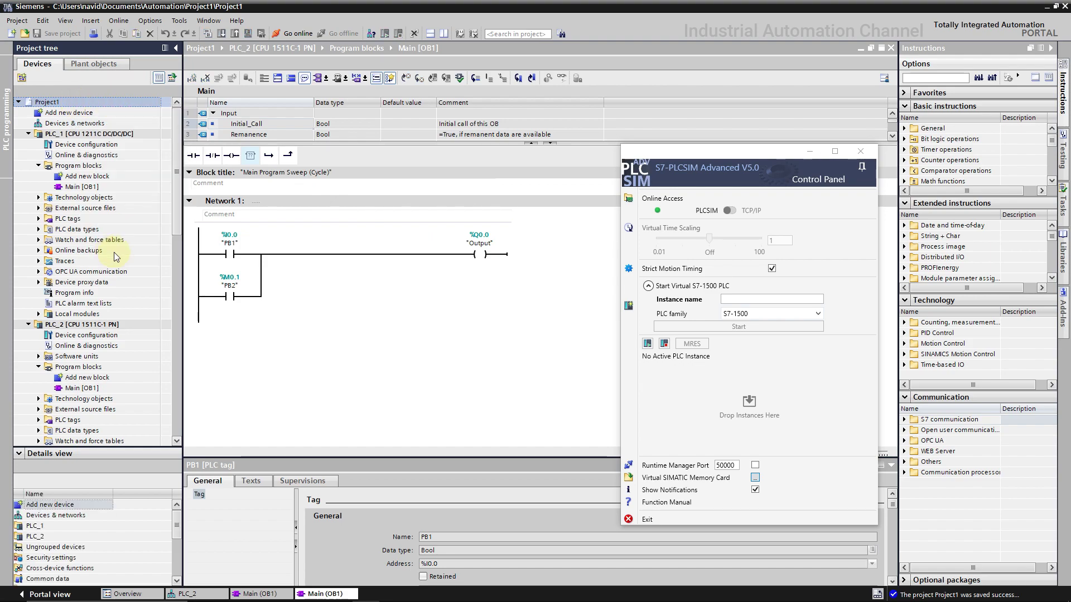
{"action": "left_click_drag", "start_coordinate": [399, 182], "coordinate": [214, 168]}
{"action": "left_click", "coordinate": [215, 187]}
{"action": "left_click", "coordinate": [283, 245]}
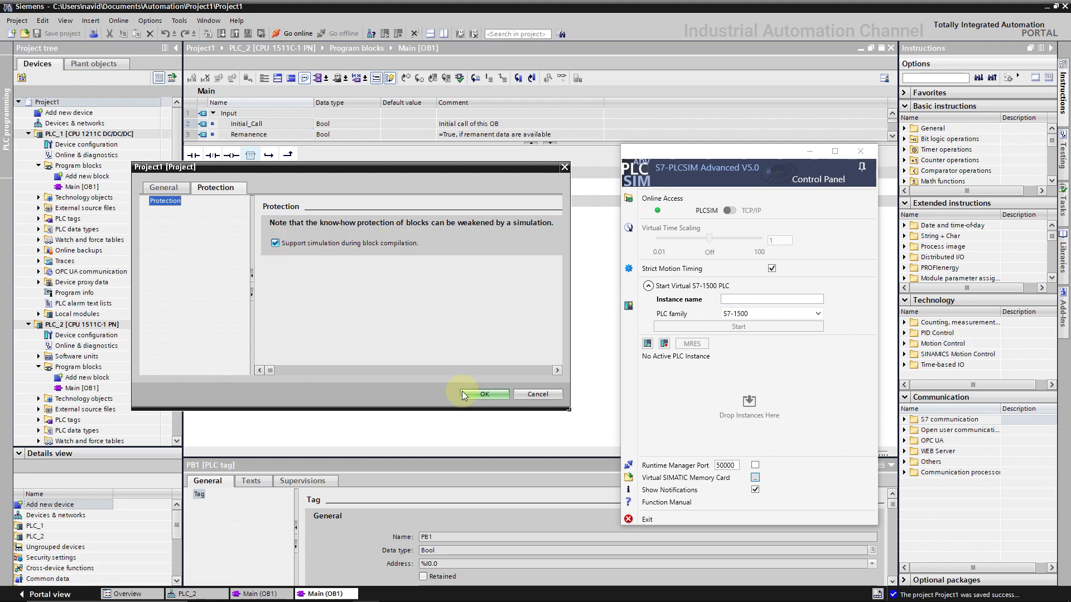
Step: Confirm Project1's properties with OK, keeping simulation support during compilation enabled
{"action": "left_click", "coordinate": [483, 393]}
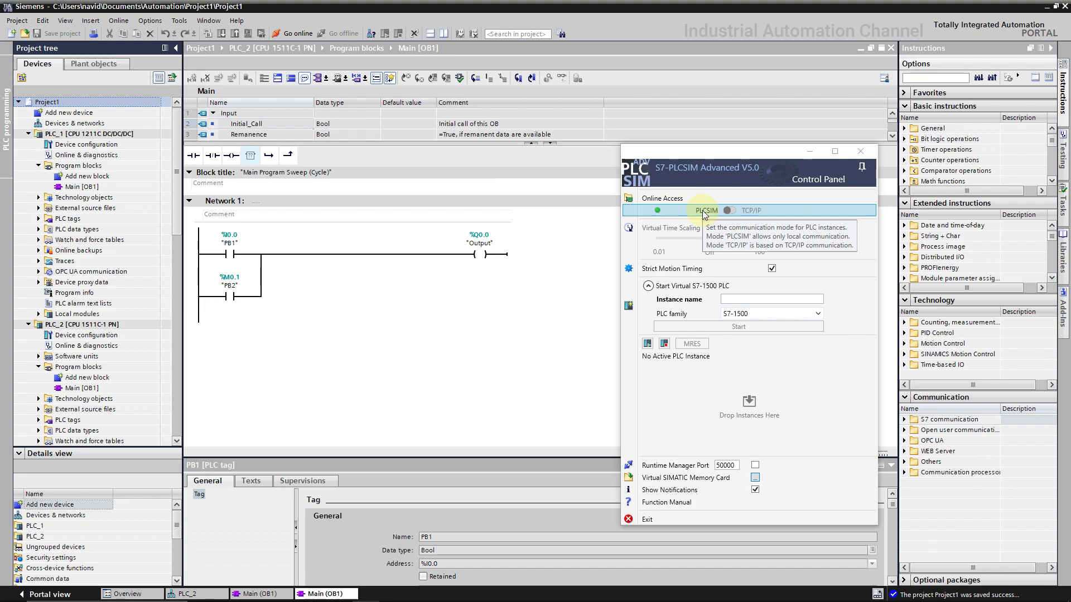
Step: Switch PLCSIM Advanced online access from PLCSIM to TCP/IP, communicating via <Local>
{"action": "left_click", "coordinate": [727, 210]}
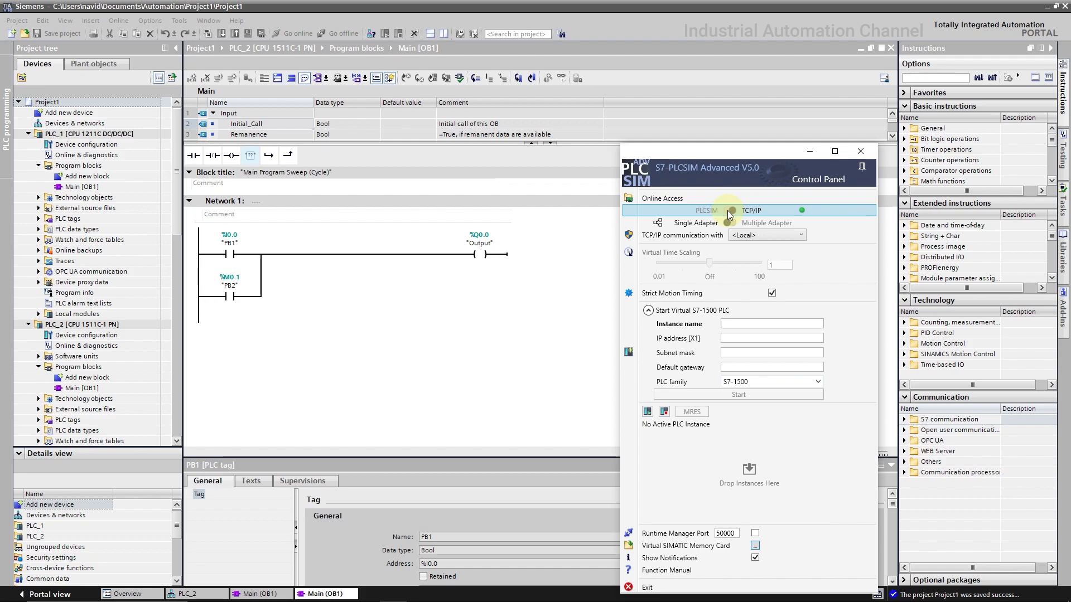
{"action": "left_click", "coordinate": [749, 236]}
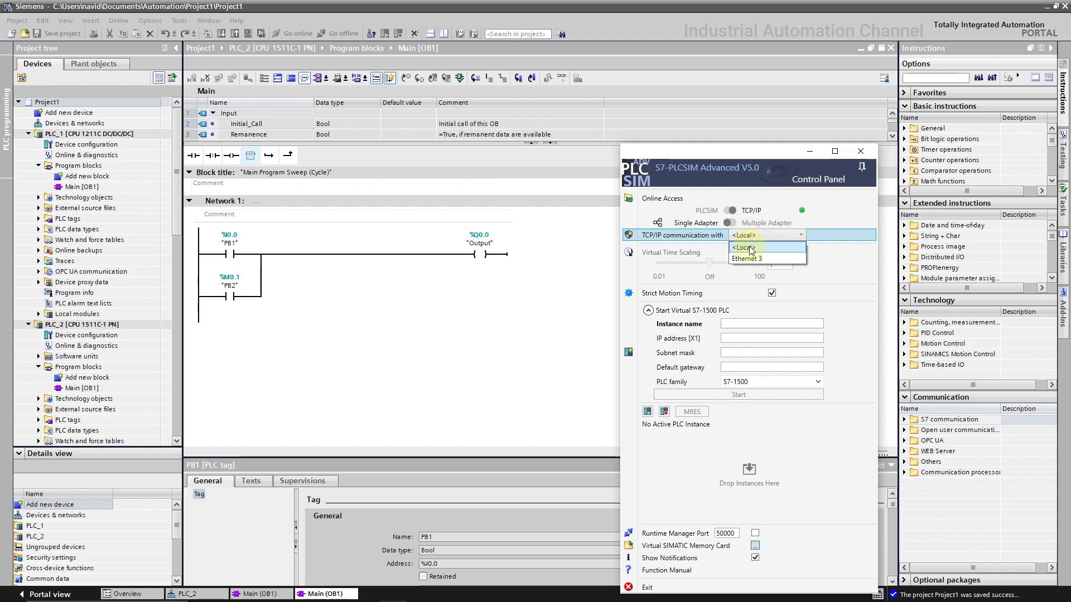
{"action": "left_click", "coordinate": [749, 248]}
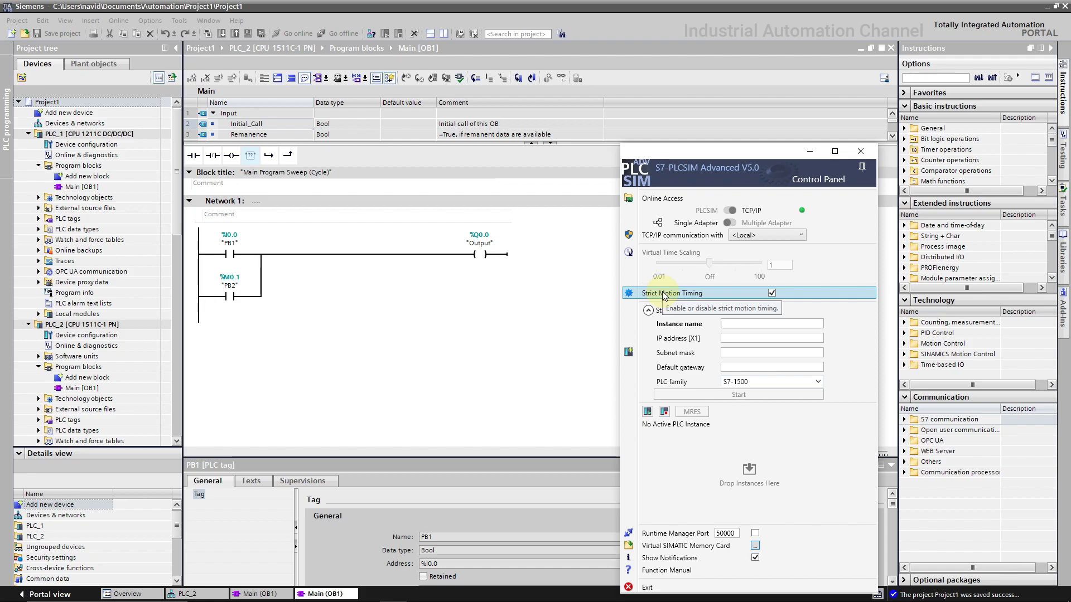
Step: Name the virtual PLC instance 'PLC_Sim_Test'
{"action": "left_click", "coordinate": [731, 322]}
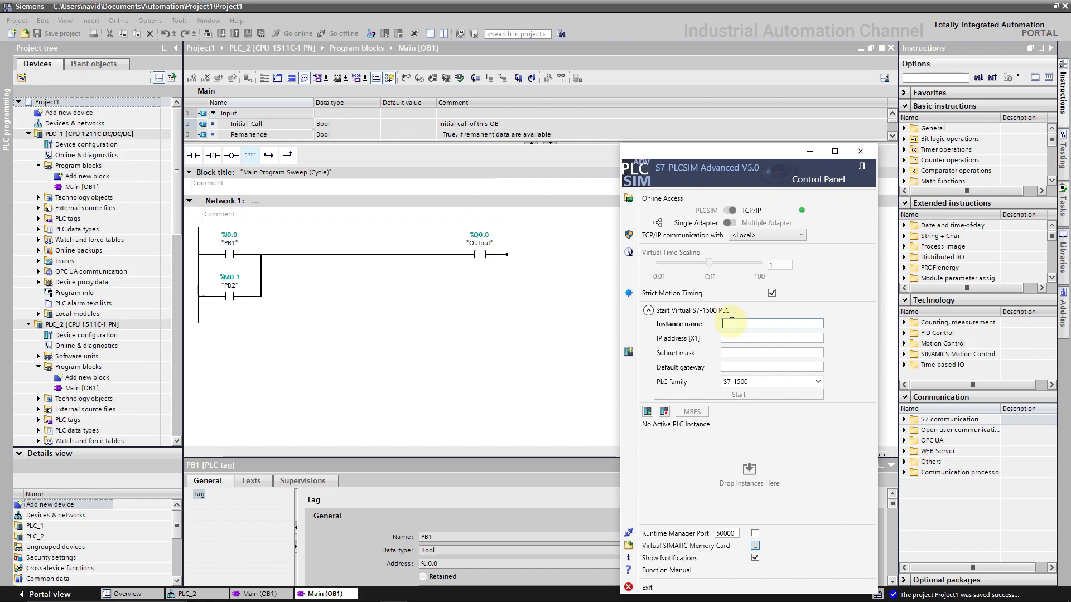
{"action": "type", "text": "PLC_Sim_Test"}
{"action": "left_click", "coordinate": [761, 340]}
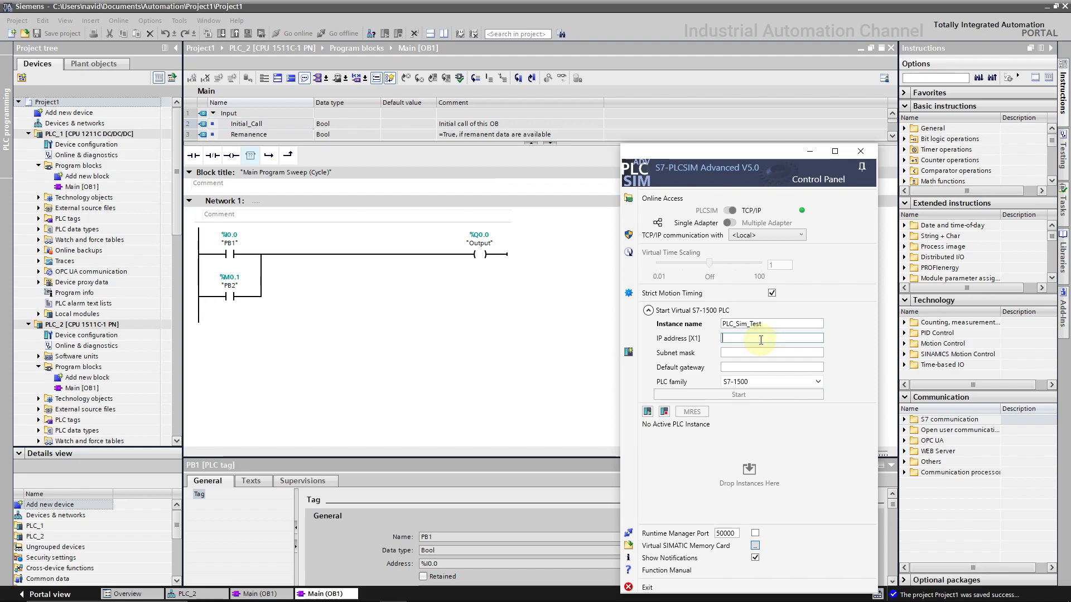
Step: Show PLC_2's PROFINET interface IPv4 settings, 192.168.0.1 / 255.255.255.0, in Devices & networks
{"action": "left_click", "coordinate": [91, 124]}
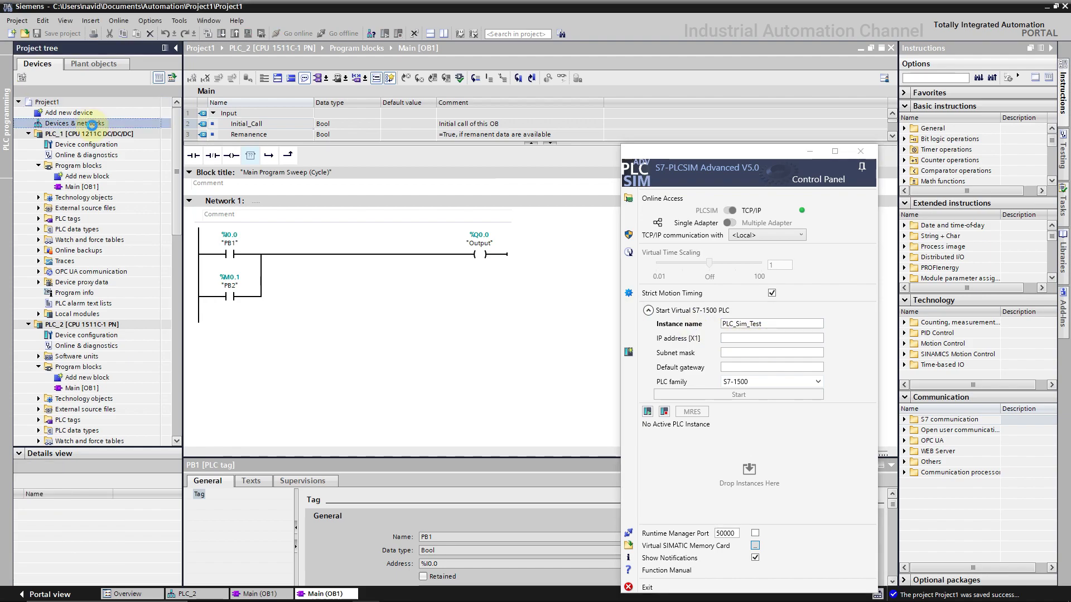
{"action": "double_click", "coordinate": [83, 124]}
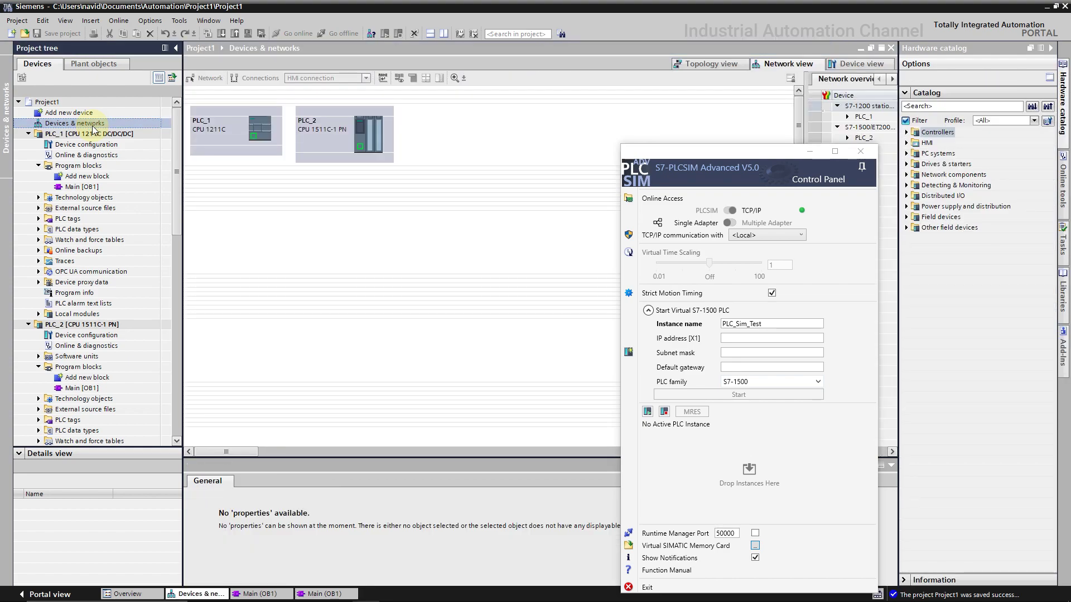
{"action": "left_click", "coordinate": [361, 132]}
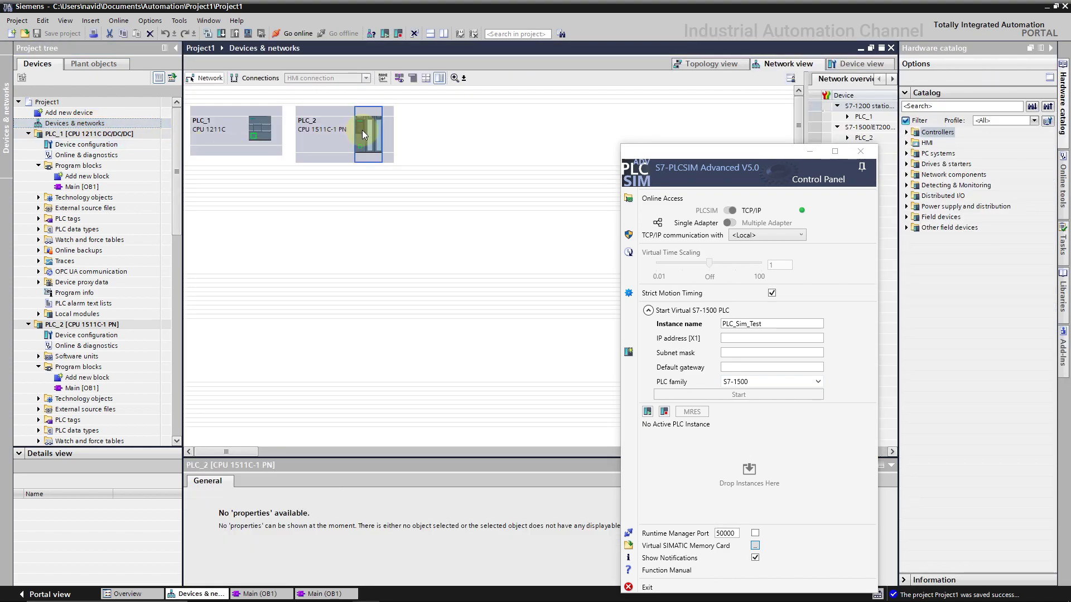
{"action": "double_click", "coordinate": [359, 132]}
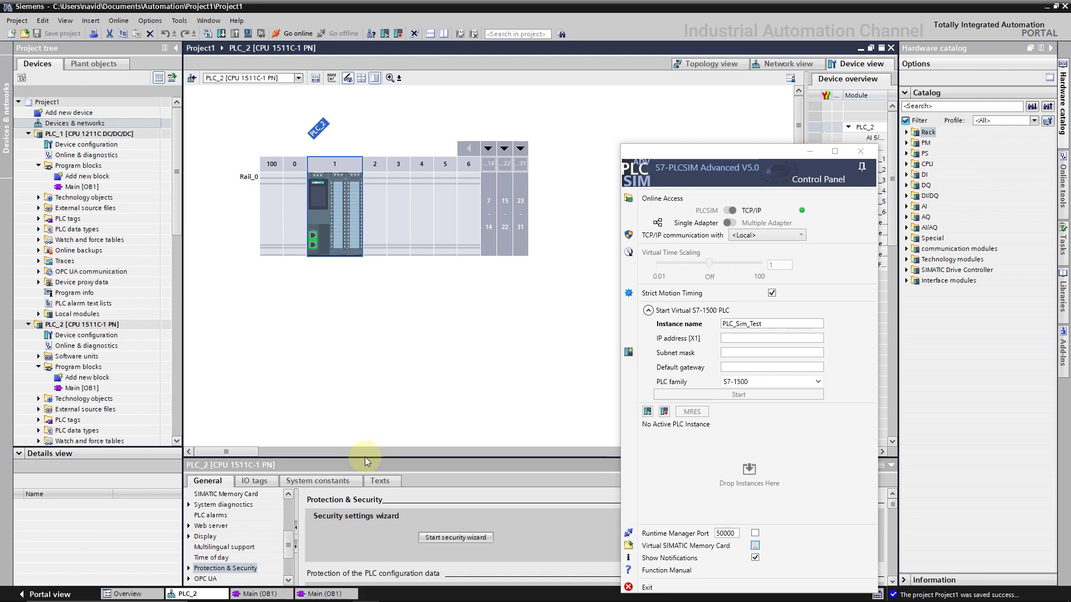
{"action": "left_click_drag", "start_coordinate": [366, 459], "coordinate": [371, 341]}
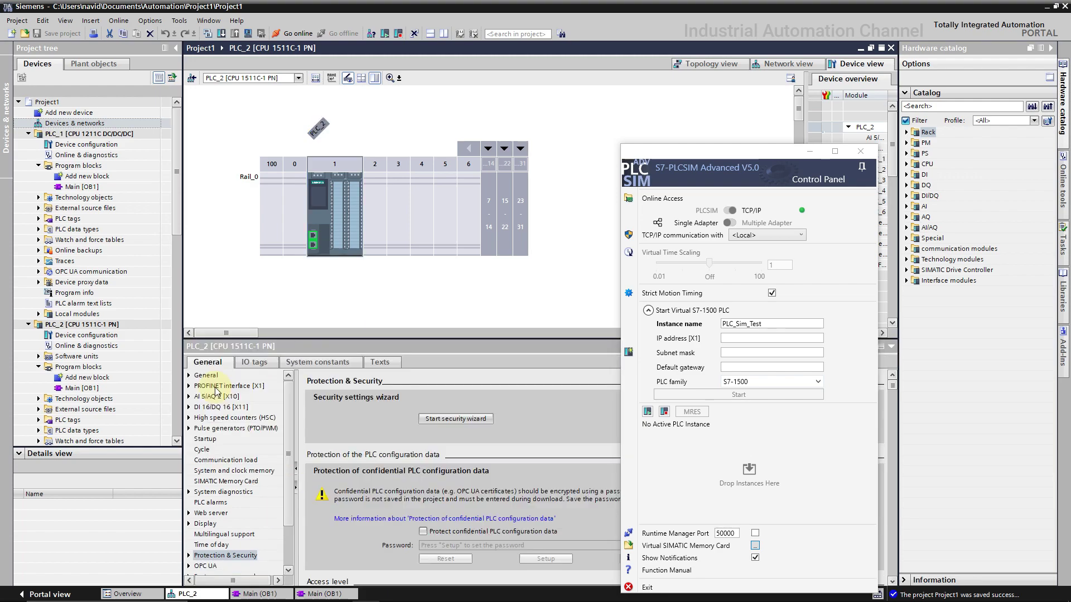
{"action": "left_click", "coordinate": [221, 386]}
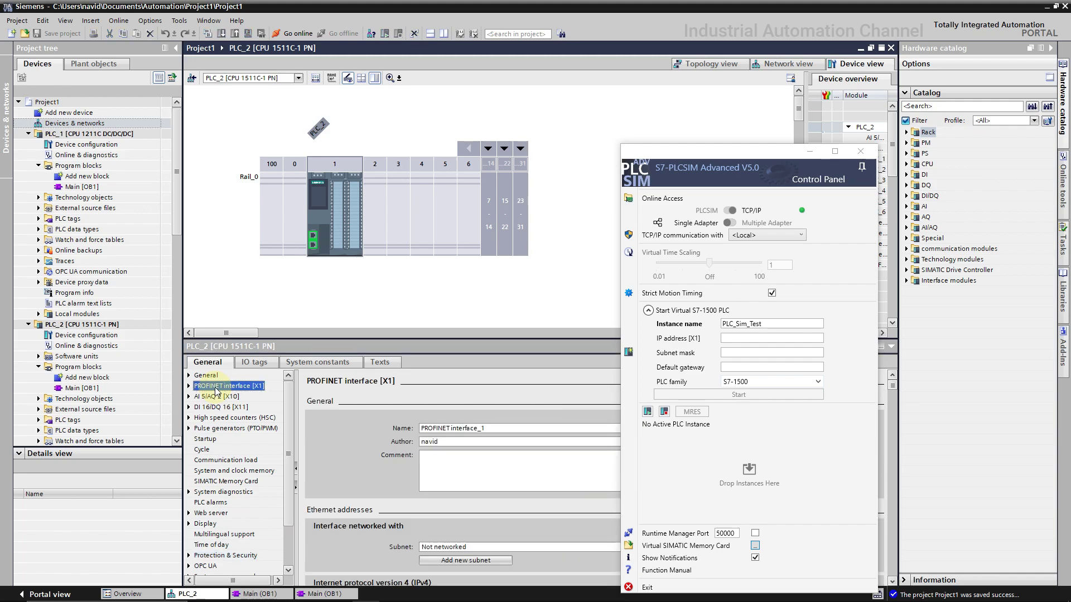
{"action": "scroll", "coordinate": [333, 466], "scroll_direction": "down", "scroll_amount": 3}
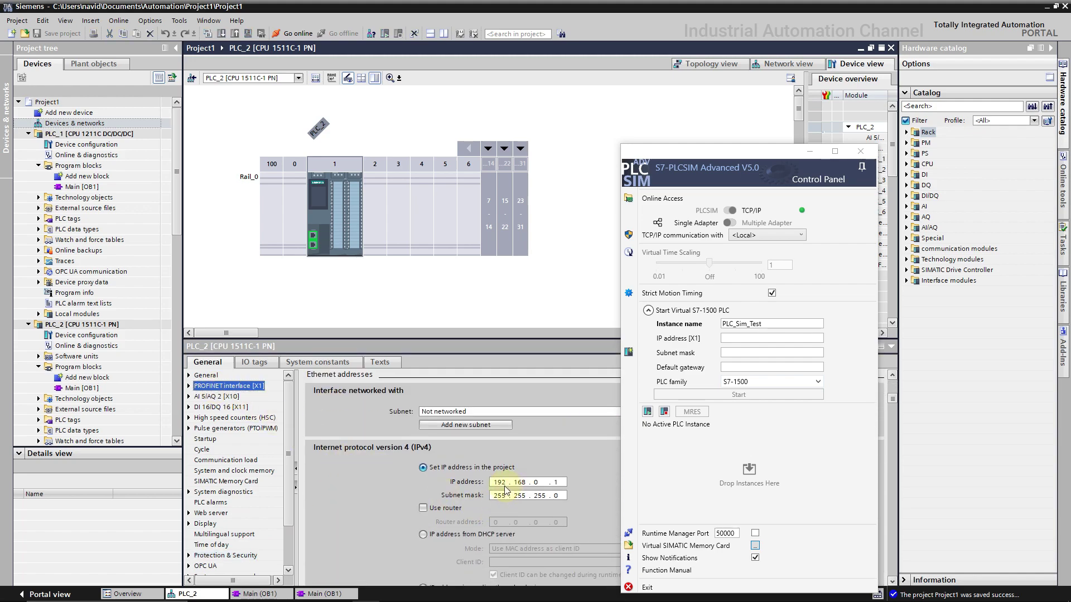
Step: Give the virtual PLC IP 192.168.0.1, mask 255.255.255.0, and start it past the trial notice
{"action": "left_click", "coordinate": [736, 337]}
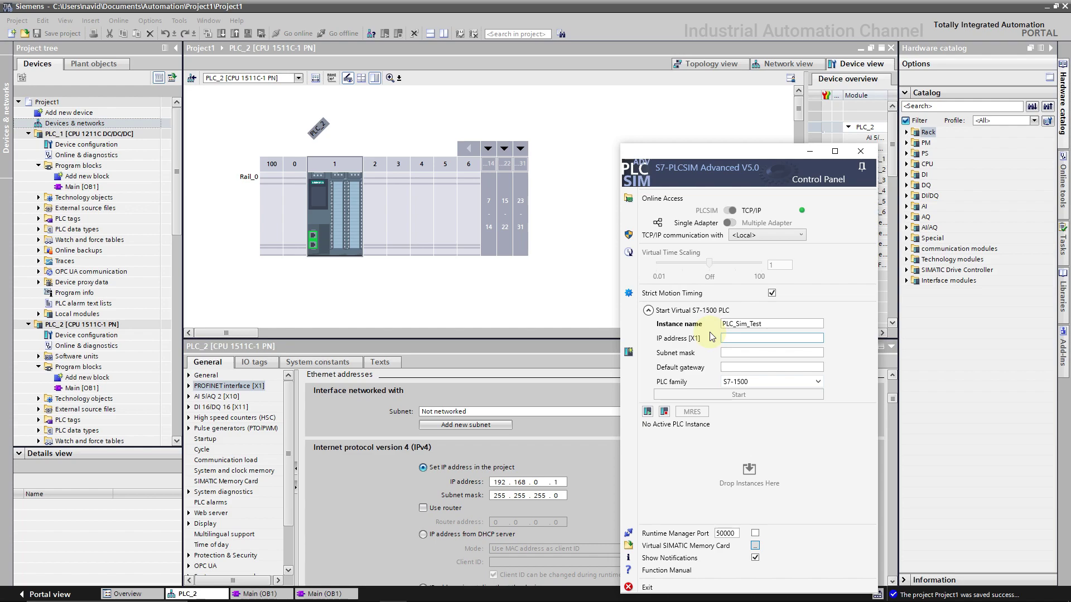
{"action": "type", "text": "192."}
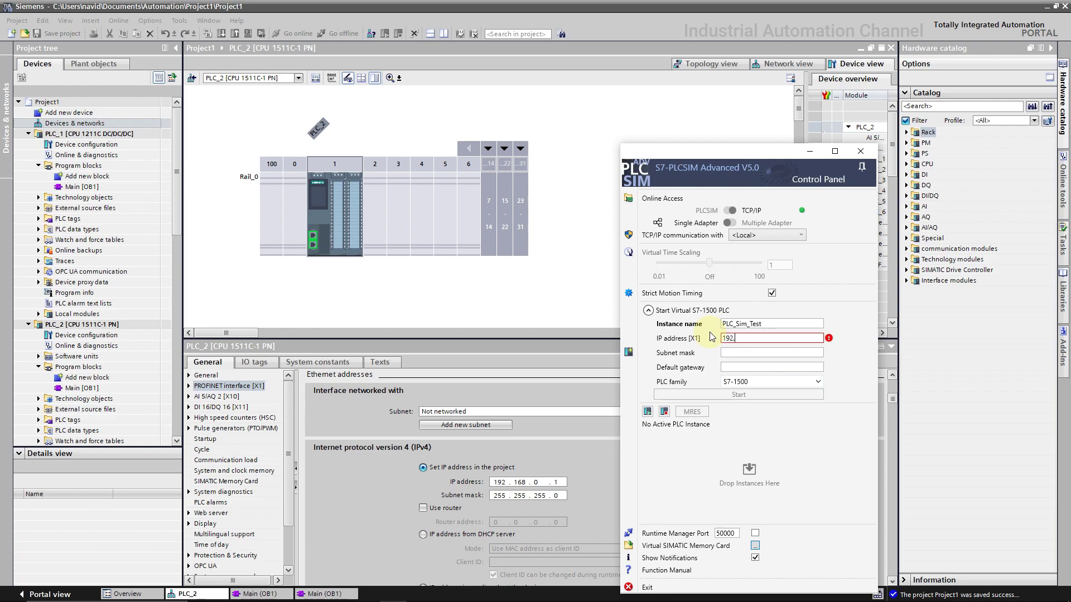
{"action": "type", "text": "168.0.1"}
{"action": "left_click", "coordinate": [736, 352]}
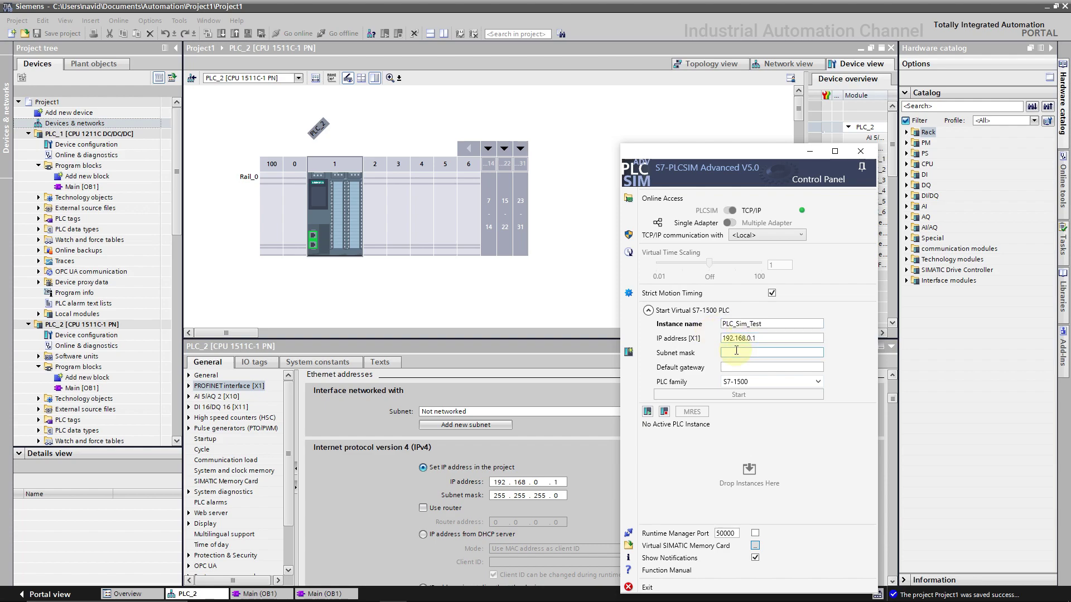
{"action": "type", "text": "255.255.255.0"}
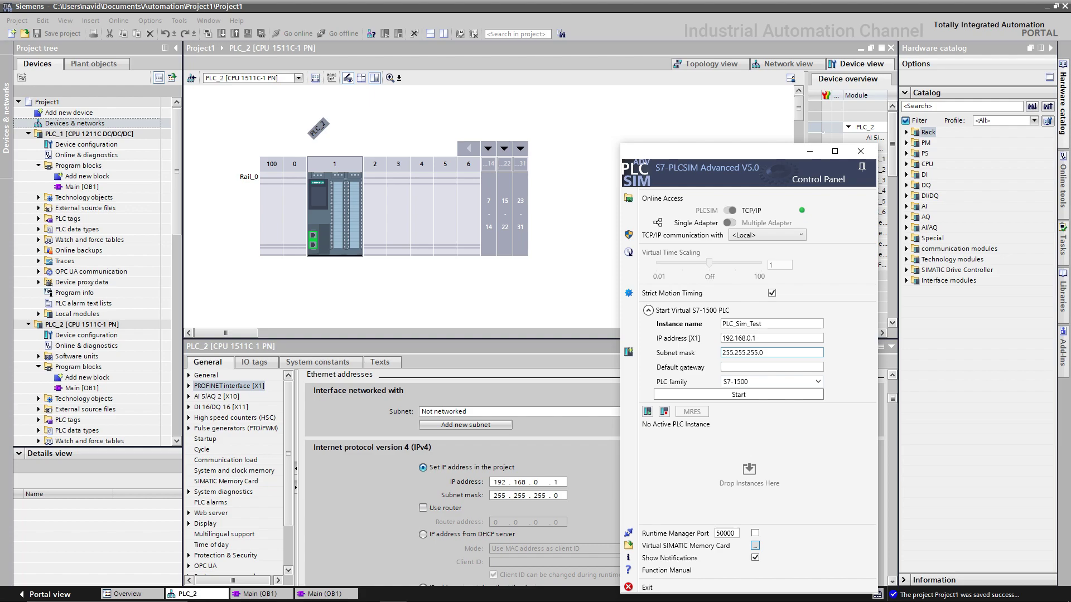
{"action": "left_click", "coordinate": [750, 396]}
{"action": "left_click", "coordinate": [545, 329]}
{"action": "left_click", "coordinate": [719, 396]}
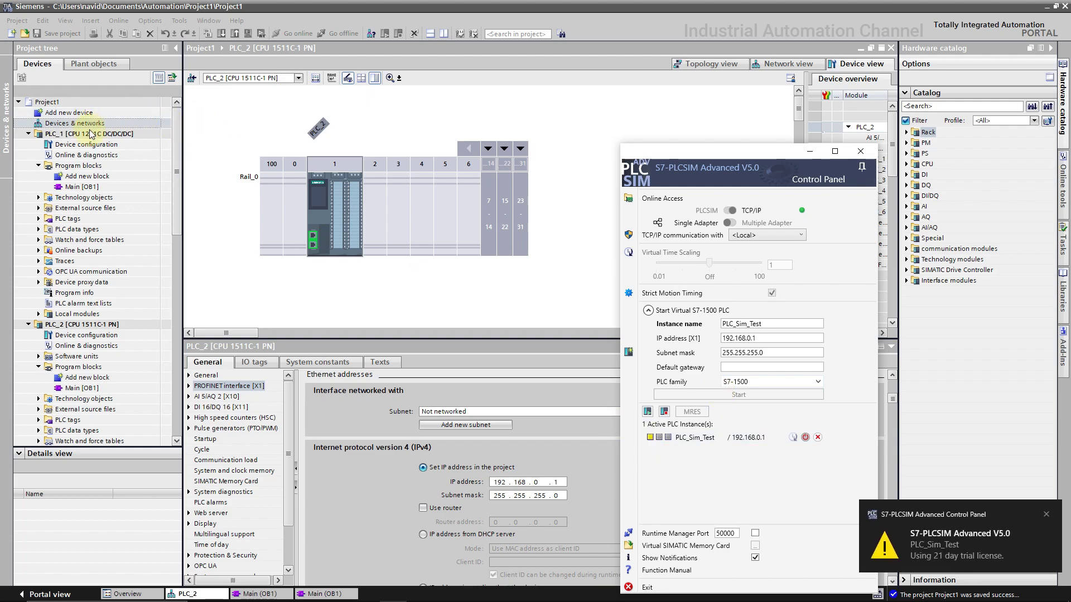
Step: Search for PLC_2's download target via the Siemens PLCSIM Virtual Ethernet Adapter
{"action": "left_click", "coordinate": [75, 326]}
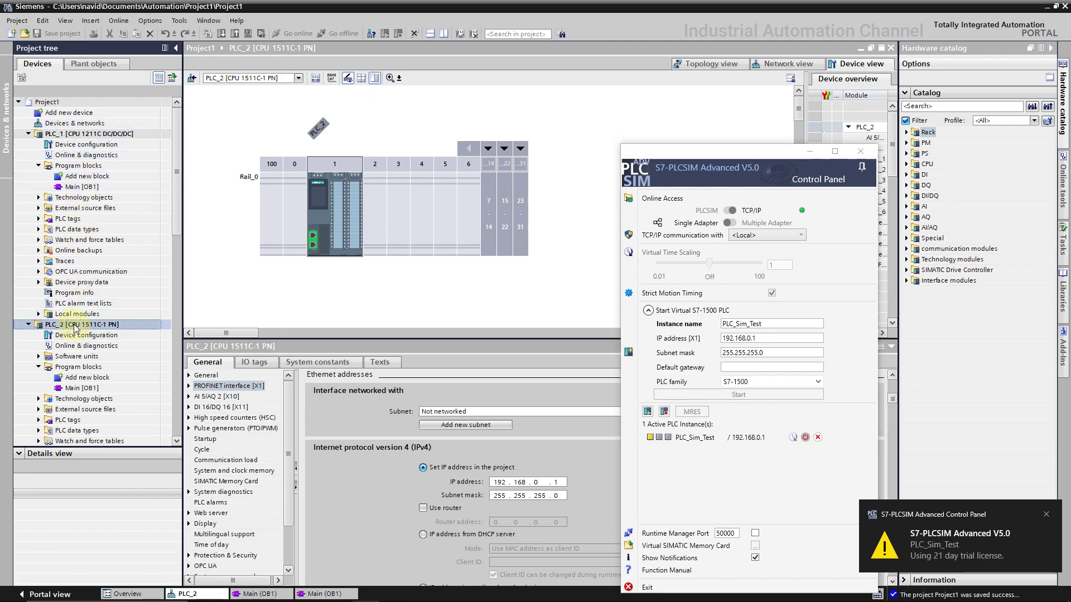
{"action": "left_click", "coordinate": [75, 327]}
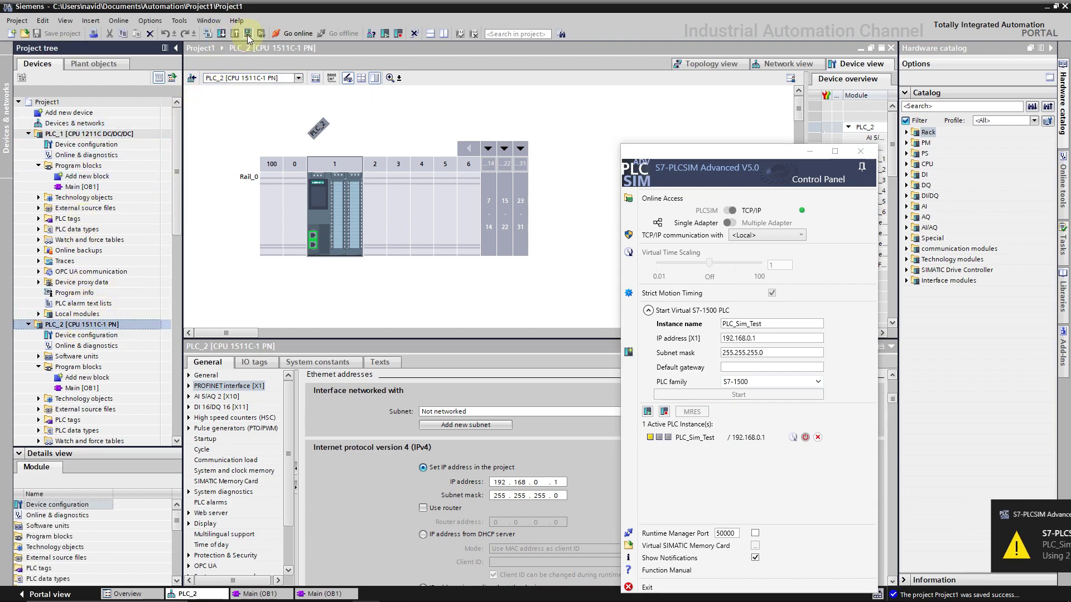
{"action": "left_click", "coordinate": [221, 35]}
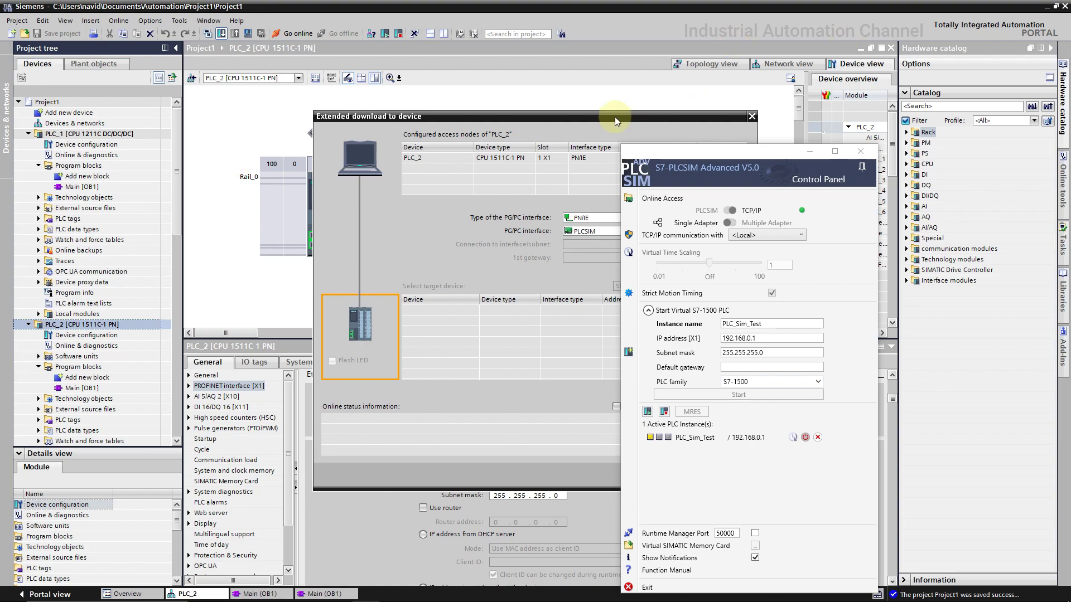
{"action": "left_click_drag", "start_coordinate": [615, 116], "coordinate": [426, 143]}
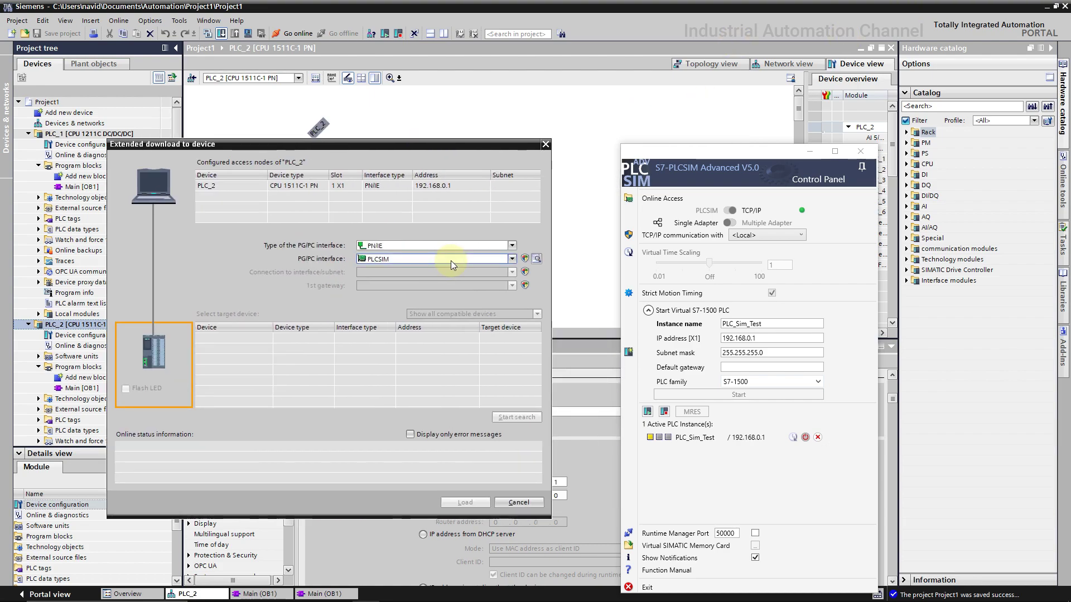
{"action": "left_click", "coordinate": [454, 259]}
{"action": "left_click", "coordinate": [424, 280]}
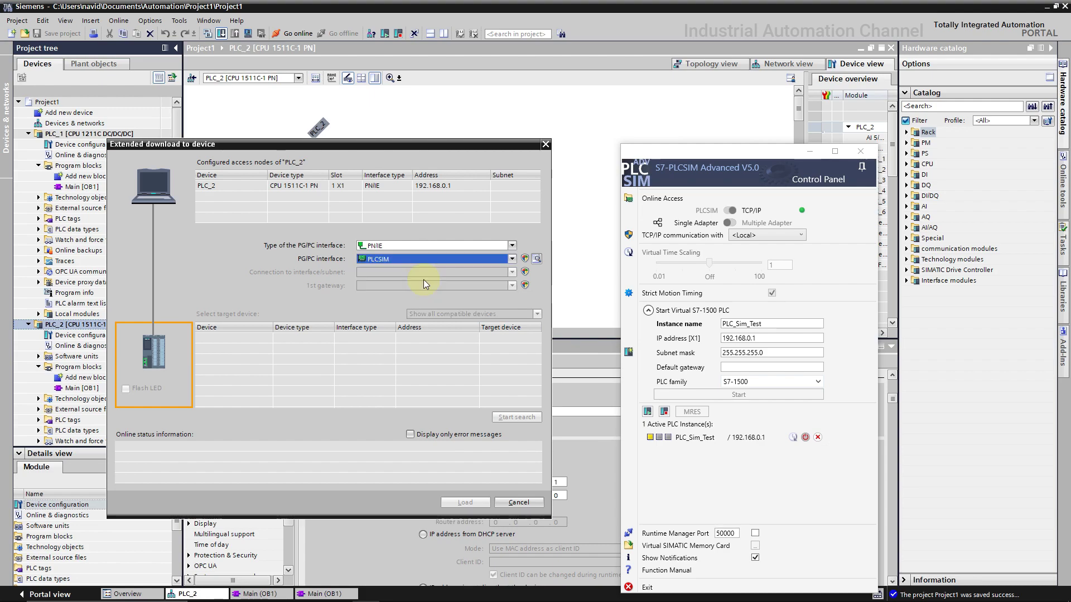
{"action": "left_click", "coordinate": [499, 418]}
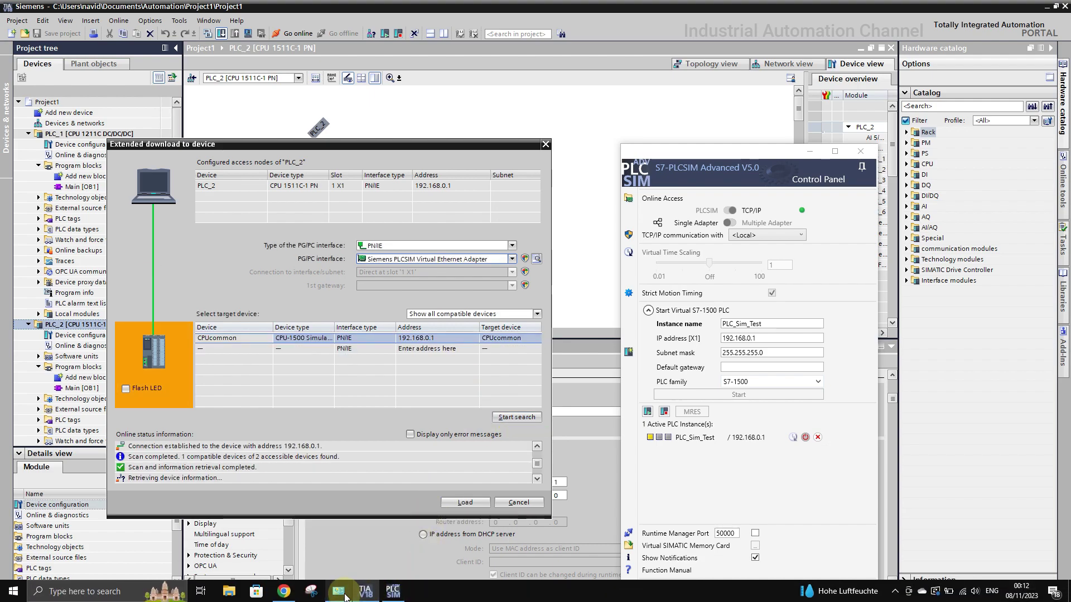
{"action": "left_click", "coordinate": [343, 593]}
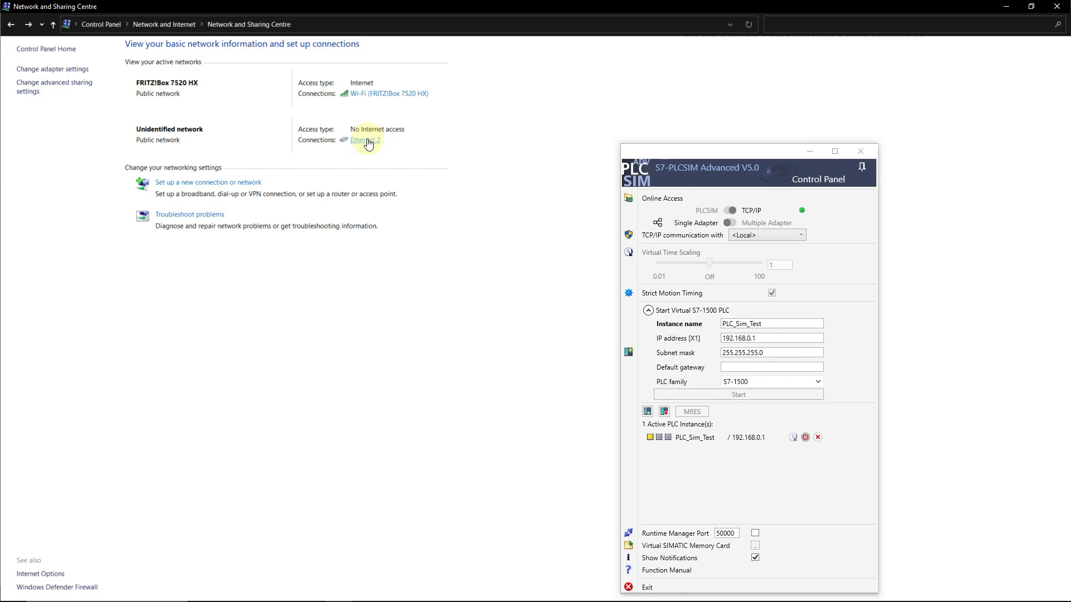
{"action": "left_click", "coordinate": [367, 141]}
{"action": "left_click_drag", "start_coordinate": [488, 182], "coordinate": [339, 165]}
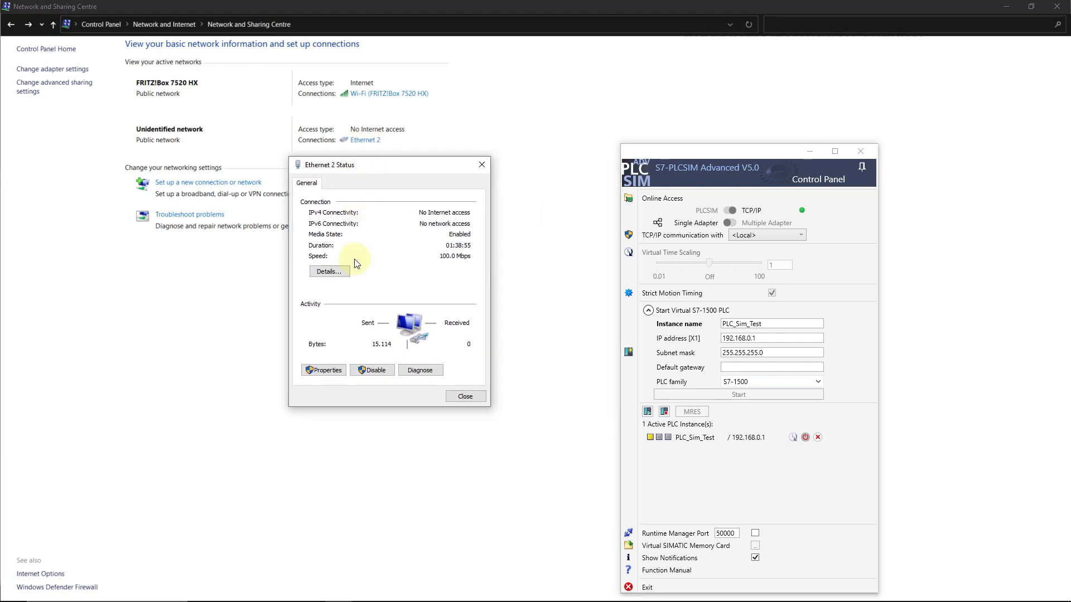
{"action": "left_click", "coordinate": [324, 370]}
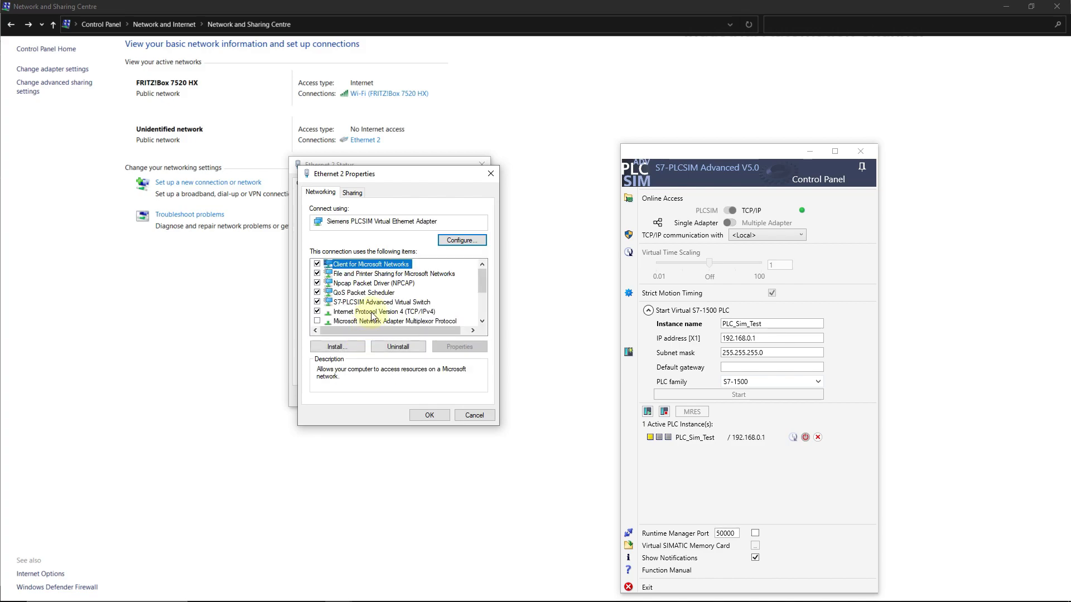
{"action": "double_click", "coordinate": [372, 313]}
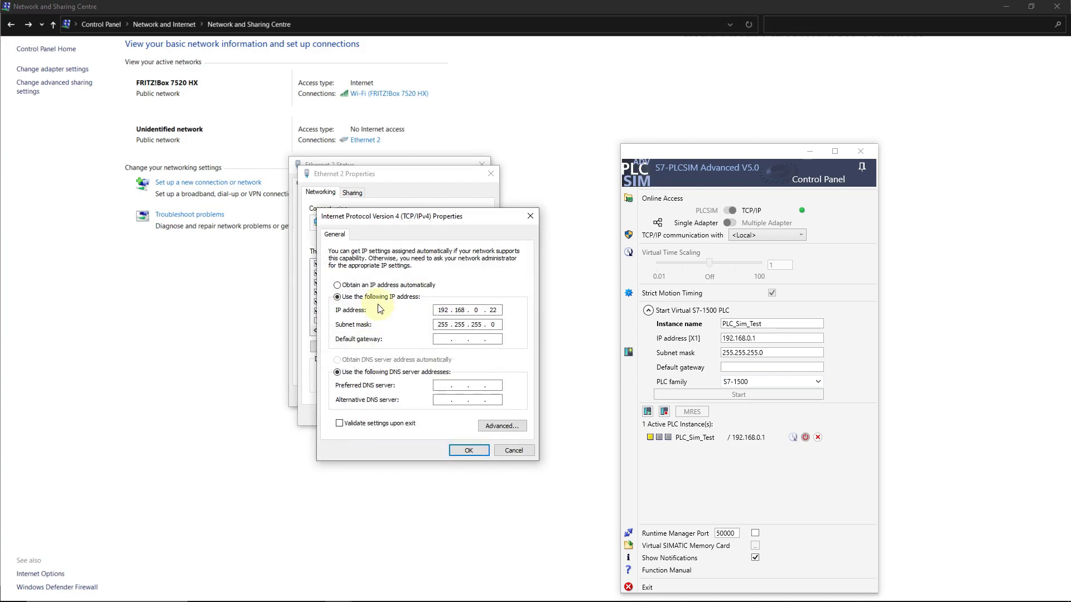
{"action": "left_click_drag", "start_coordinate": [427, 222], "coordinate": [442, 249]}
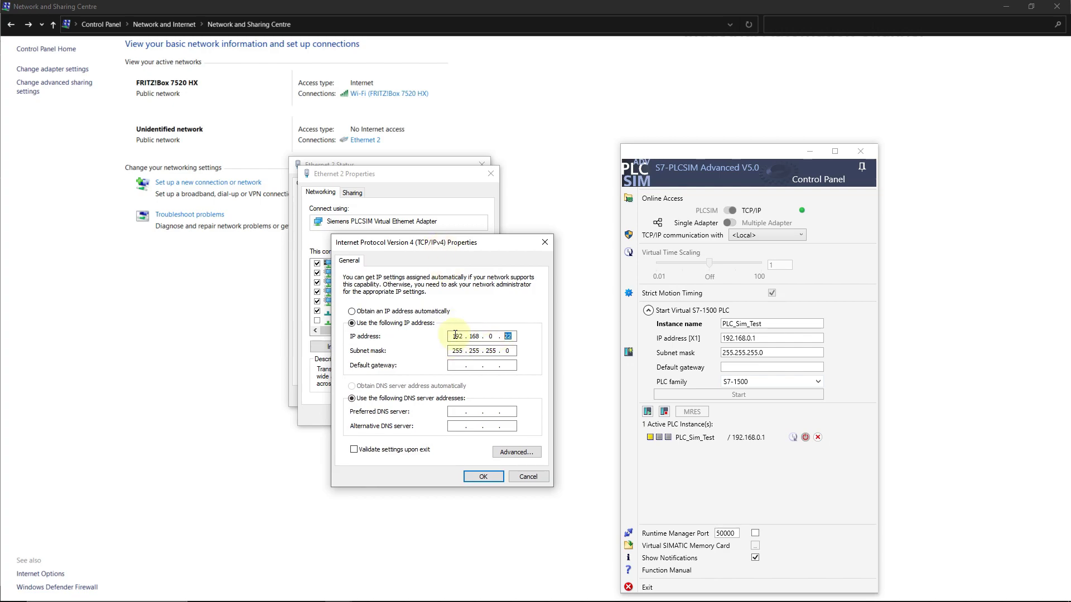
{"action": "double_click", "coordinate": [492, 336]}
{"action": "left_click", "coordinate": [752, 338]}
{"action": "left_click_drag", "start_coordinate": [753, 338], "coordinate": [709, 339]}
{"action": "left_click", "coordinate": [544, 243]}
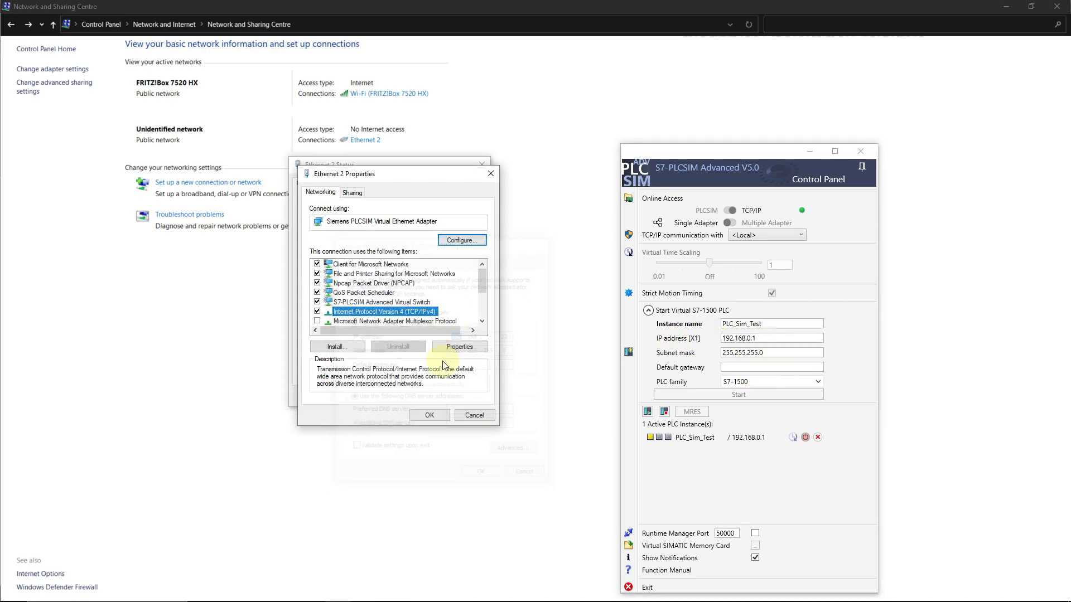
{"action": "left_click", "coordinate": [431, 415]}
{"action": "left_click", "coordinate": [469, 399]}
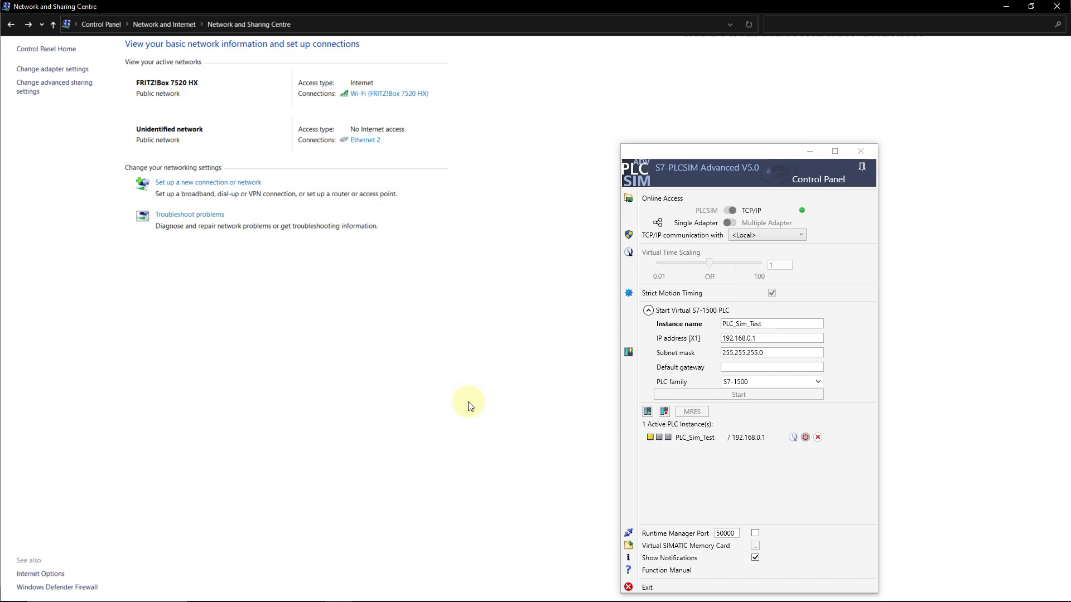
Step: Start loading to CPUcommon, accepting the untrusted-connection warning so PLC_2 compiles
{"action": "left_click", "coordinate": [1005, 6]}
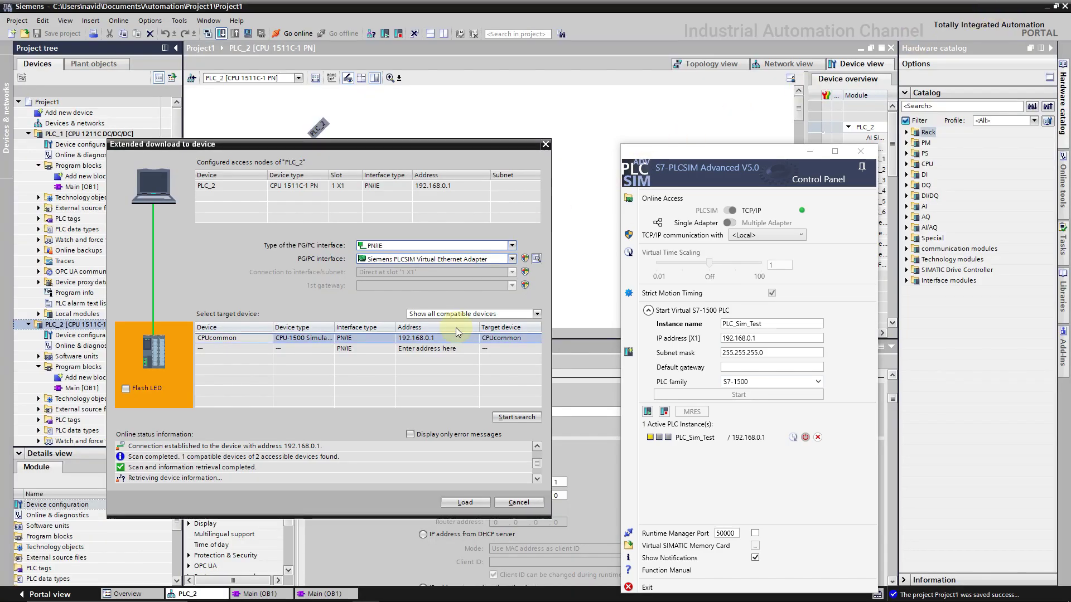
{"action": "left_click", "coordinate": [453, 503]}
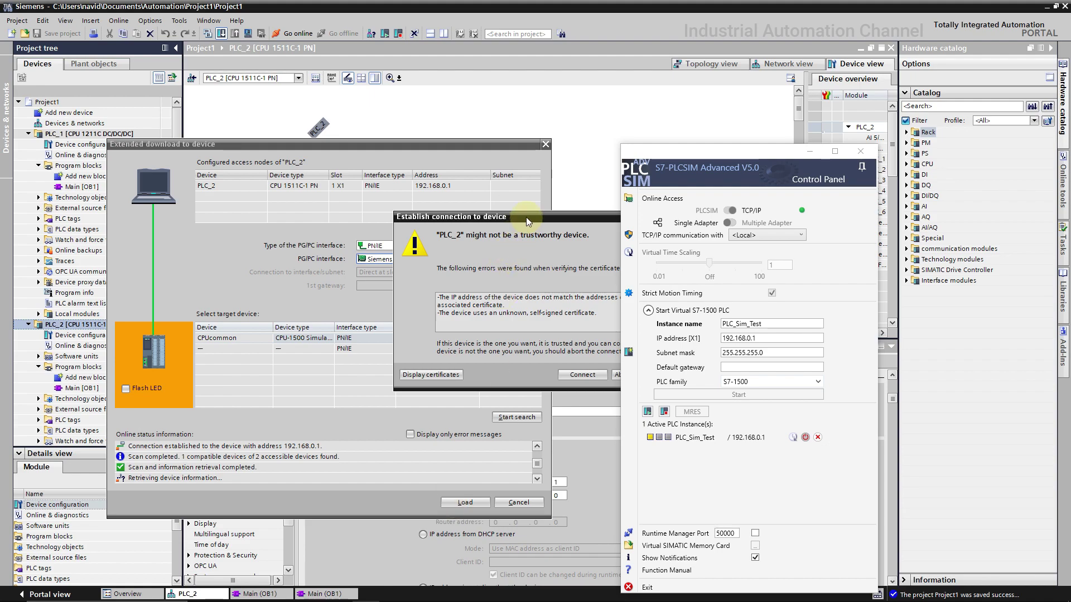
{"action": "left_click_drag", "start_coordinate": [527, 222], "coordinate": [443, 239]}
{"action": "left_click", "coordinate": [503, 391]}
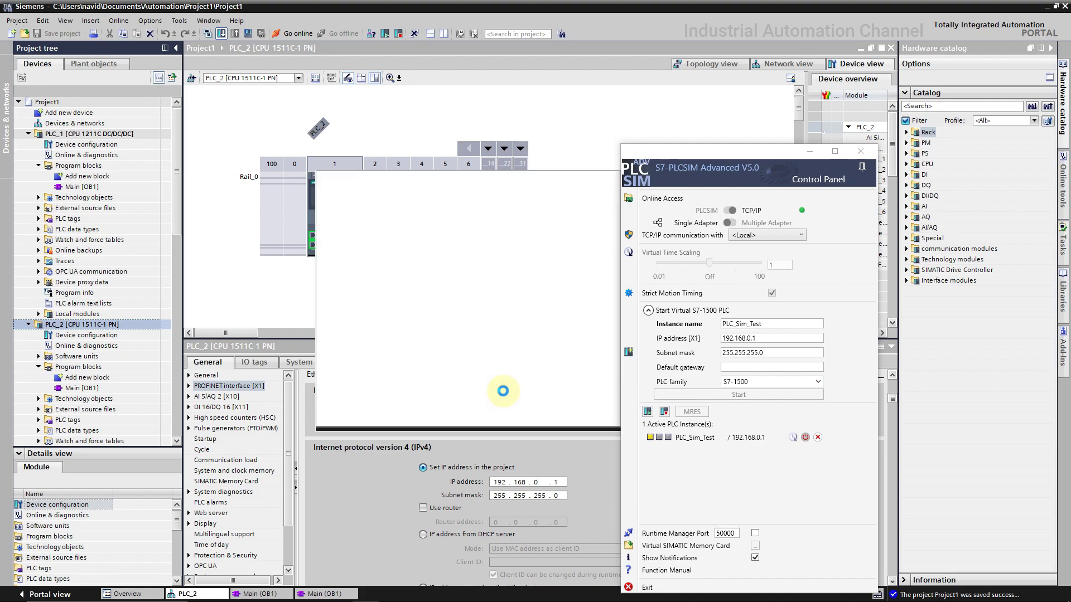
{"action": "left_click_drag", "start_coordinate": [655, 167], "coordinate": [817, 138]}
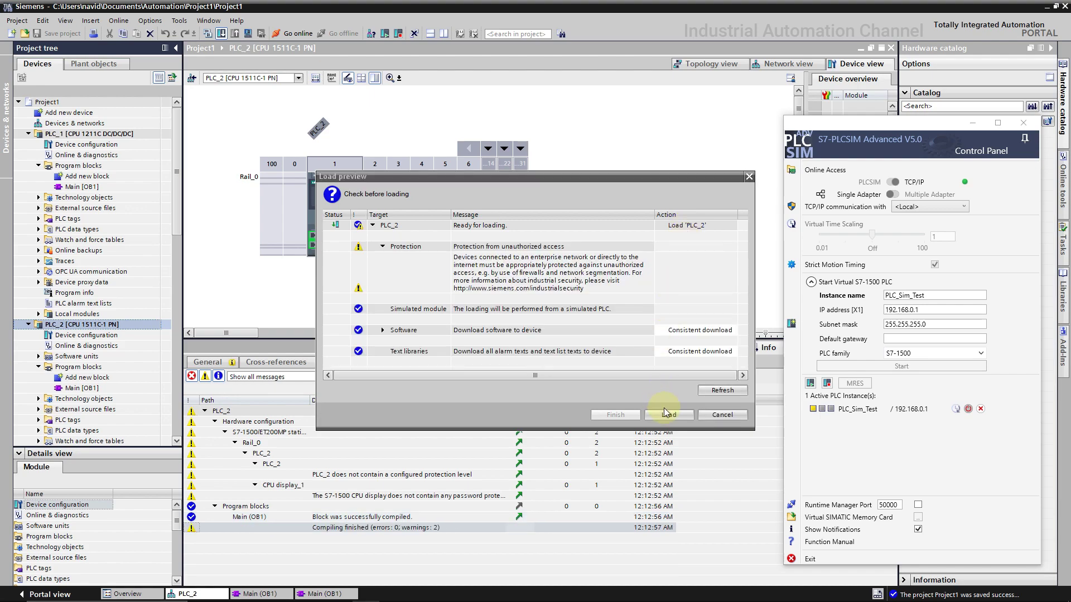
Step: Load PLC_2 into the simulated PLC with 'Start module' as the post-download action
{"action": "left_click", "coordinate": [663, 416]}
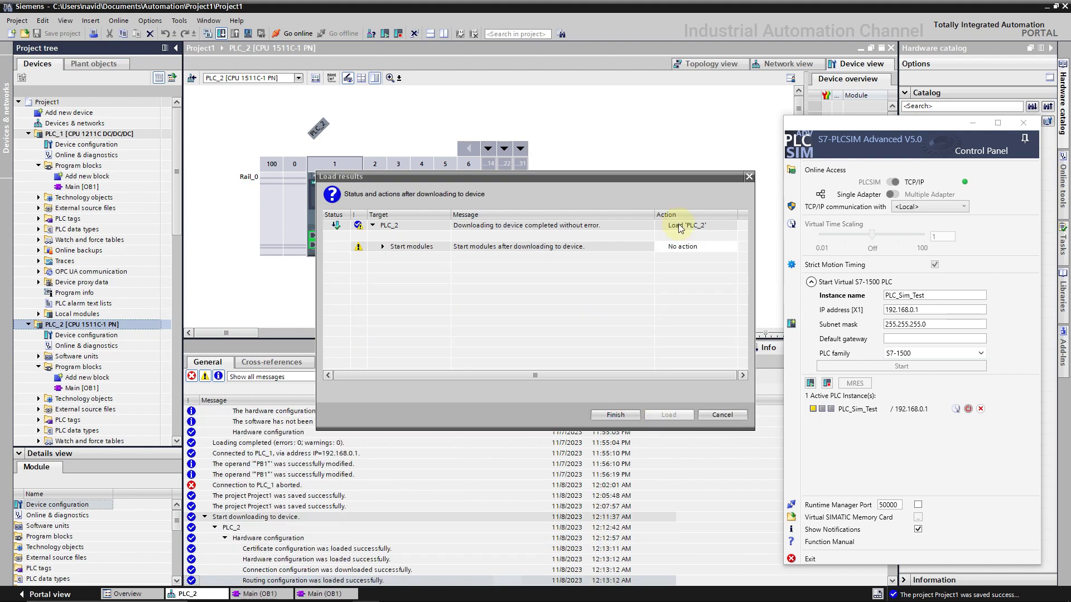
{"action": "left_click", "coordinate": [687, 247]}
{"action": "left_click", "coordinate": [687, 247]}
{"action": "left_click", "coordinate": [685, 266]}
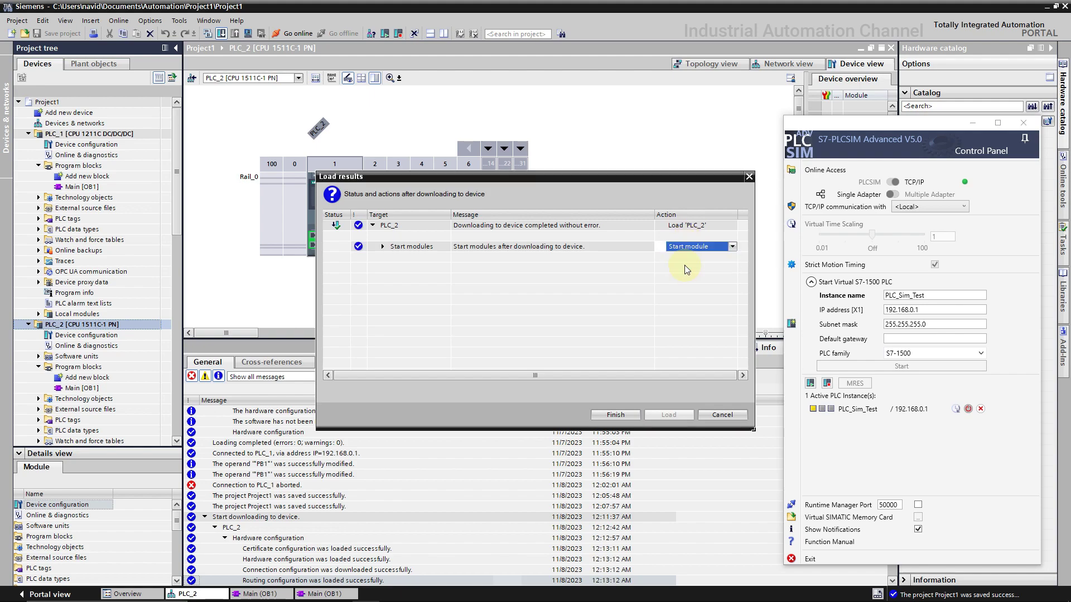
{"action": "left_click", "coordinate": [618, 414]}
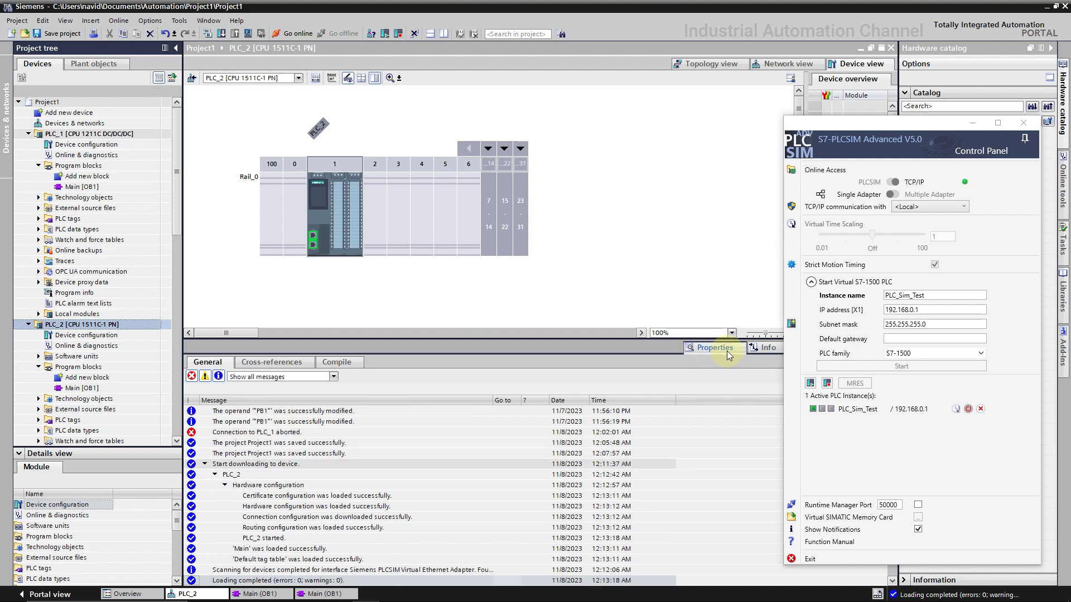
Step: Power off the PLC_Sim_Test instance and delete it from the Control Panel
{"action": "left_click", "coordinate": [728, 354]}
{"action": "left_click", "coordinate": [814, 411]}
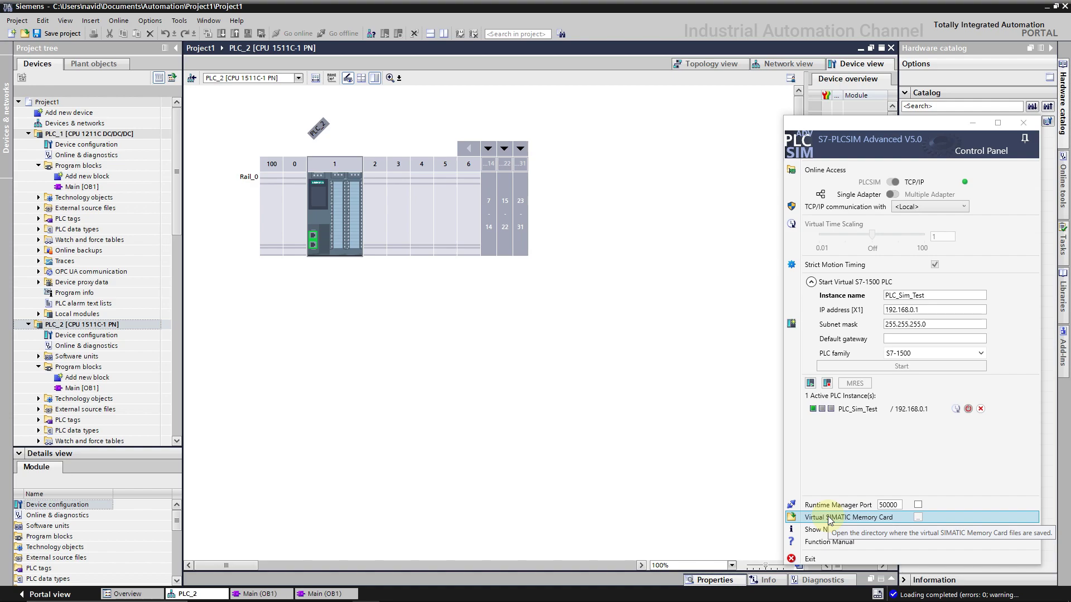
{"action": "left_click", "coordinate": [968, 409]}
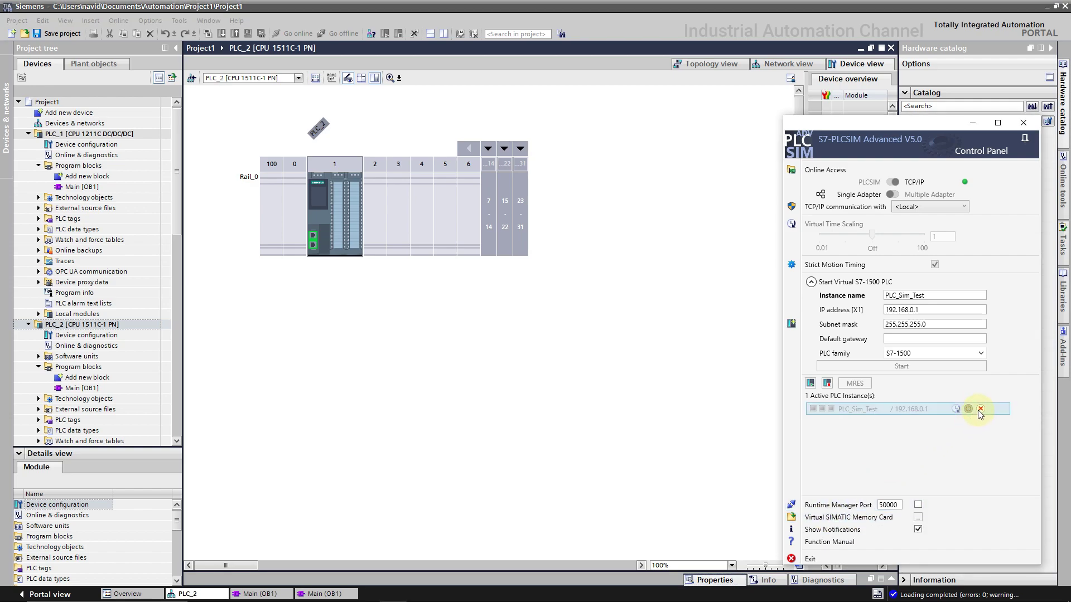
{"action": "left_click", "coordinate": [980, 409]}
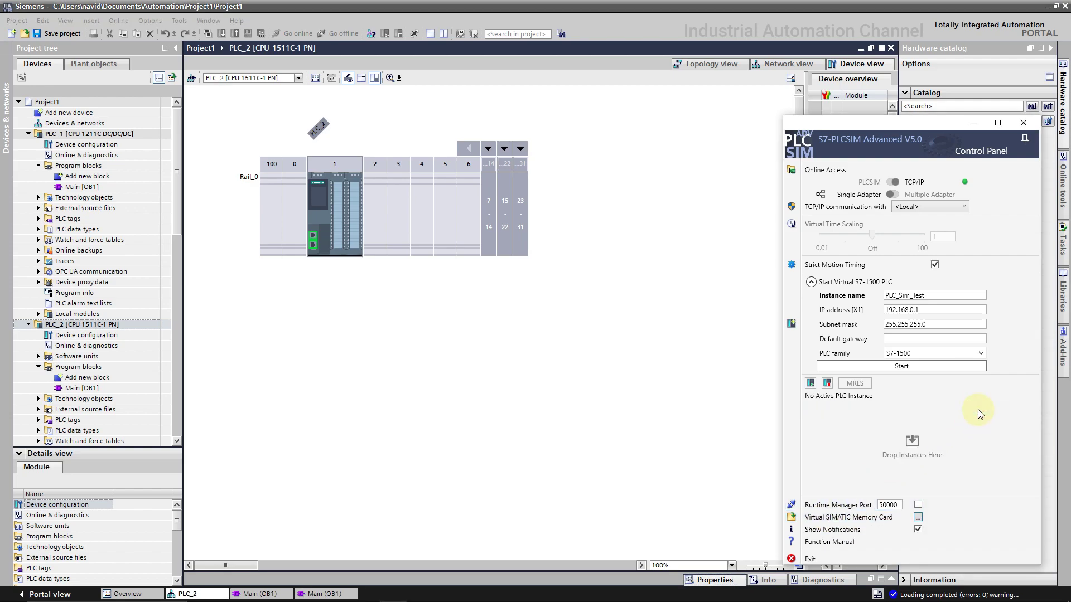
Step: Exit PLCSIM Advanced, restore the TIA Portal window, and launch S7-PLCSIM V18
{"action": "left_click", "coordinate": [813, 559]}
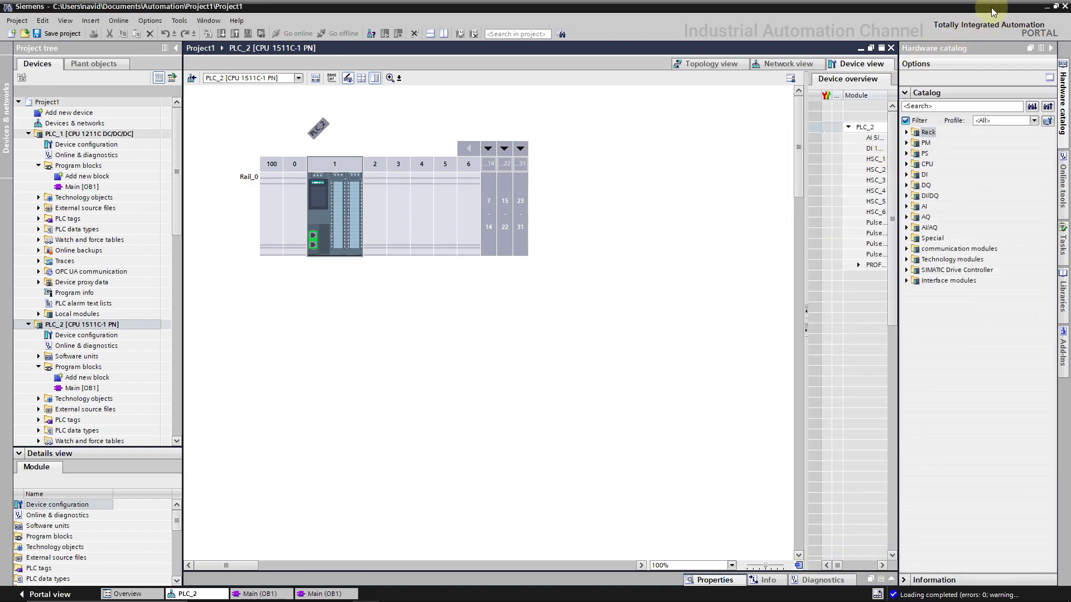
{"action": "double_click", "coordinate": [911, 10]}
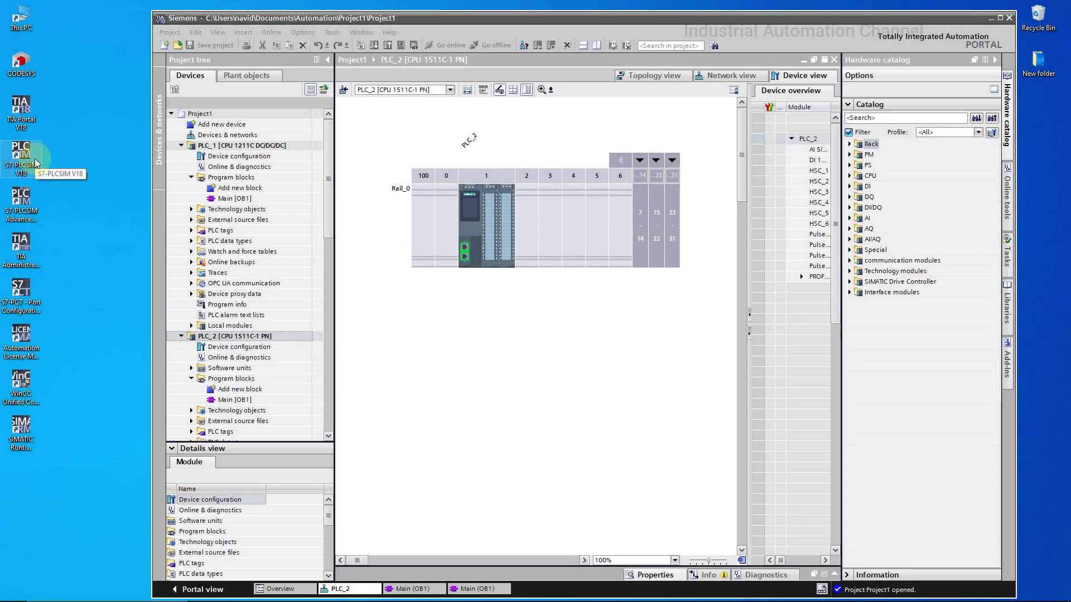
{"action": "left_click", "coordinate": [36, 162]}
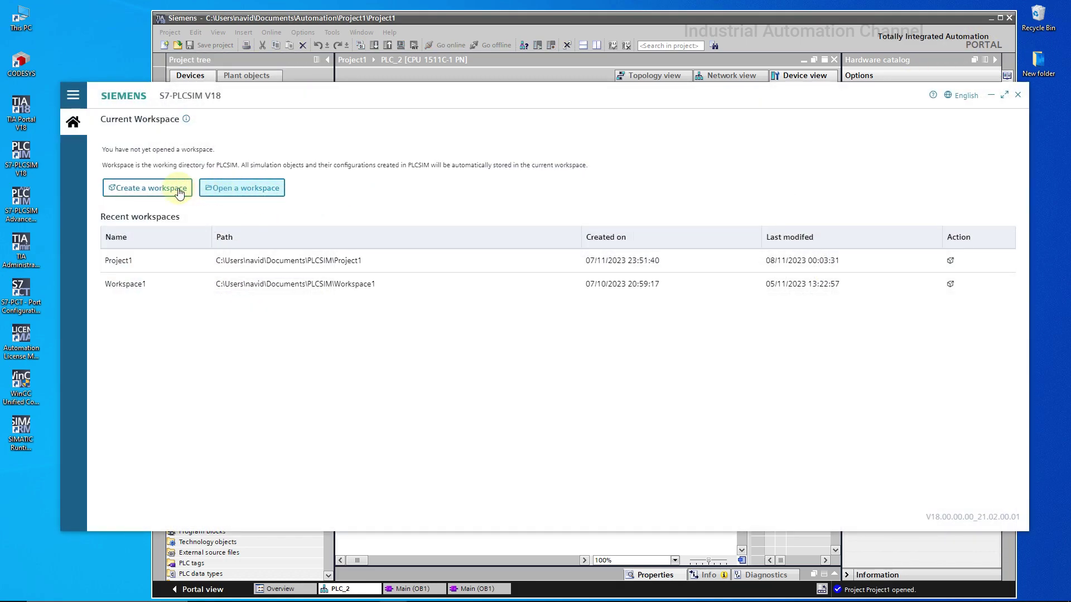
Step: Create a new workspace in a new folder named 'Test TCP Mode' and open it
{"action": "left_click", "coordinate": [179, 193]}
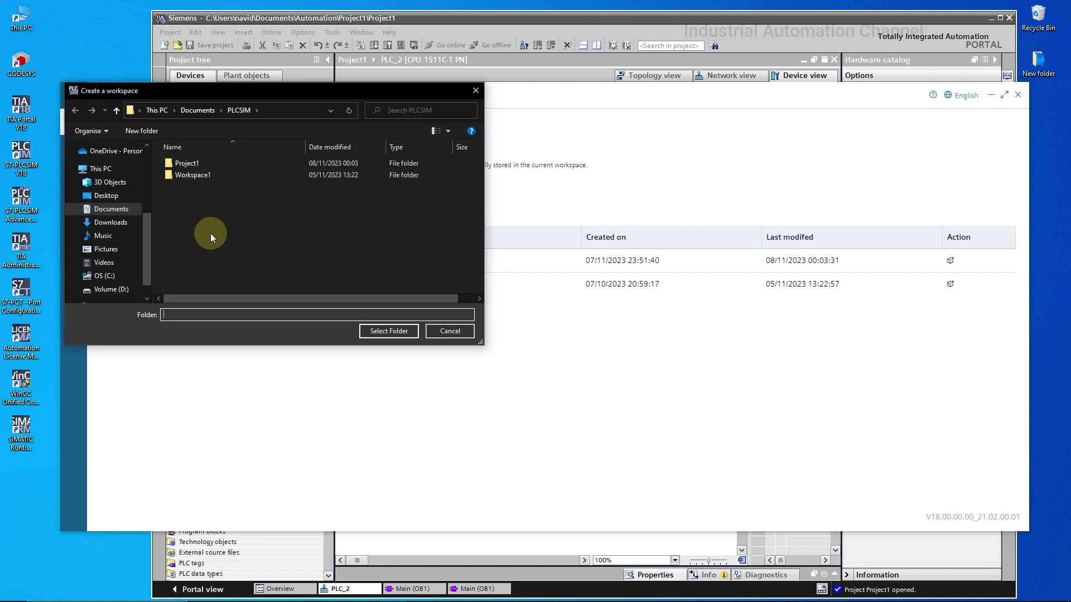
{"action": "right_click", "coordinate": [210, 232]}
{"action": "mouse_move", "coordinate": [300, 342]}
{"action": "left_click", "coordinate": [337, 346]}
{"action": "type", "text": "Test TCP Mode"}
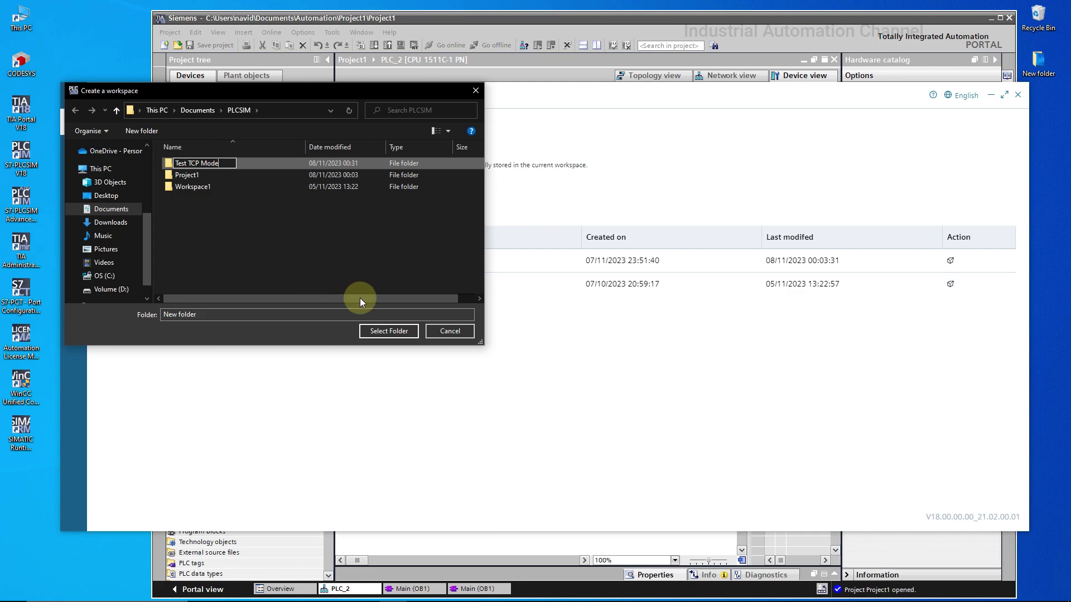
{"action": "left_click", "coordinate": [382, 330]}
{"action": "left_click", "coordinate": [383, 331]}
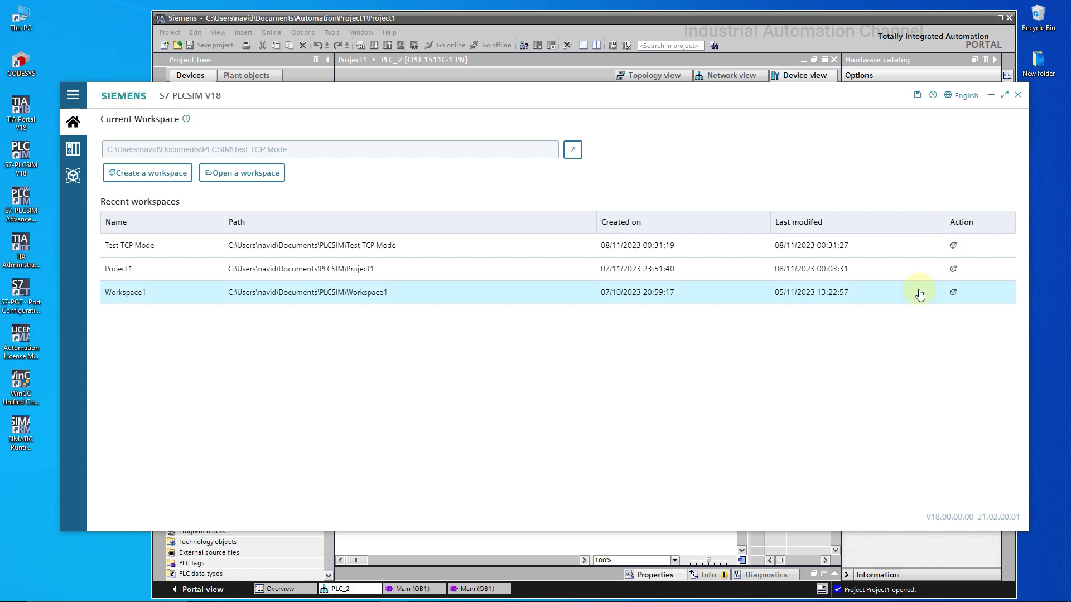
{"action": "left_click", "coordinate": [952, 246]}
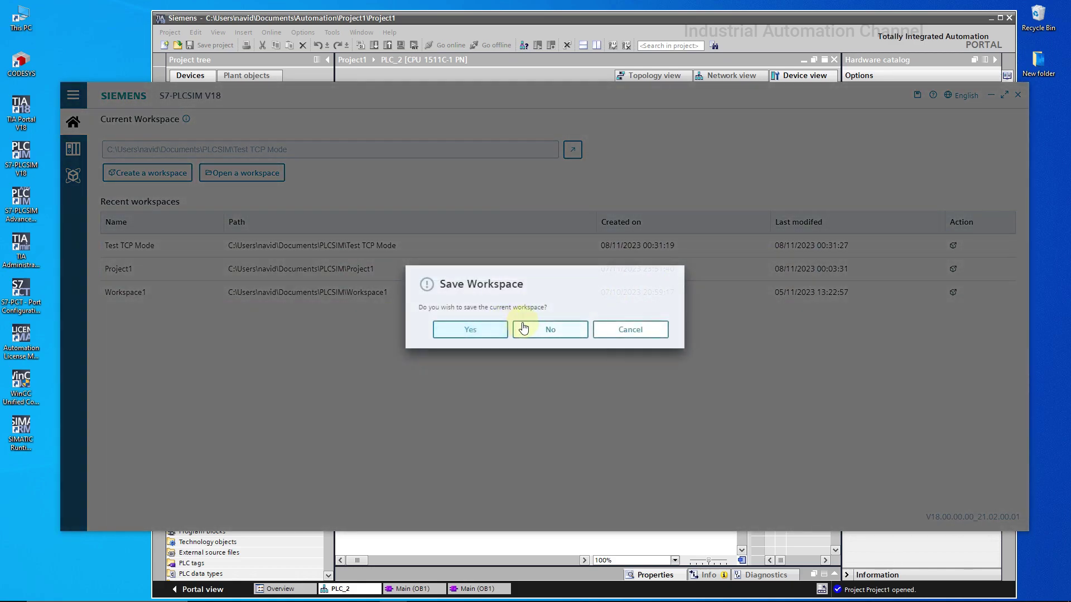
Step: Decline saving the old workspace and add a new S7-1500 simulated PLC instance
{"action": "left_click", "coordinate": [522, 329]}
{"action": "left_click", "coordinate": [72, 157]}
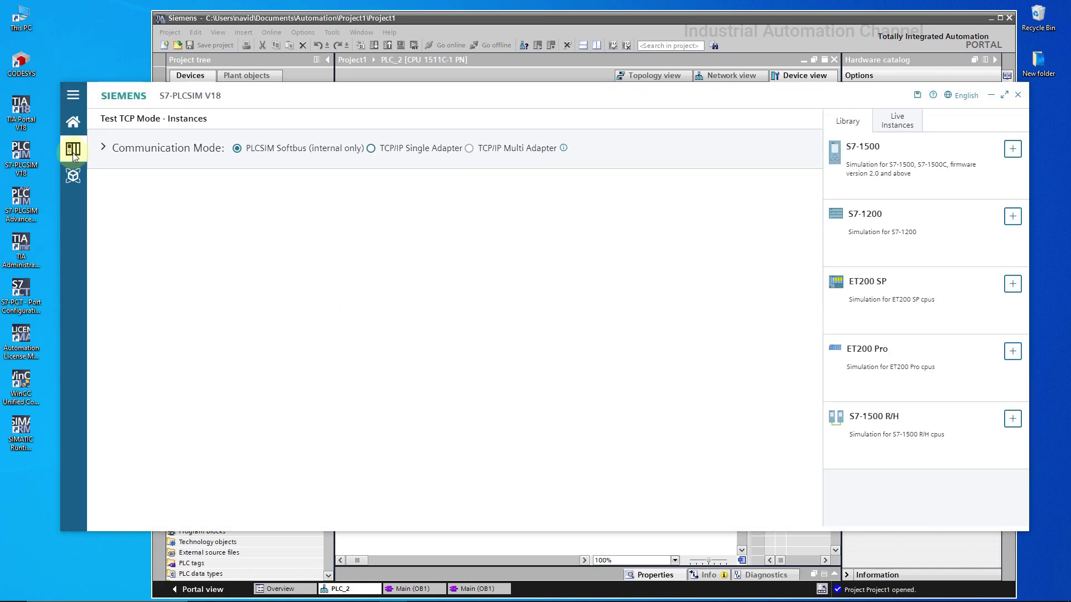
{"action": "left_click", "coordinate": [1013, 149]}
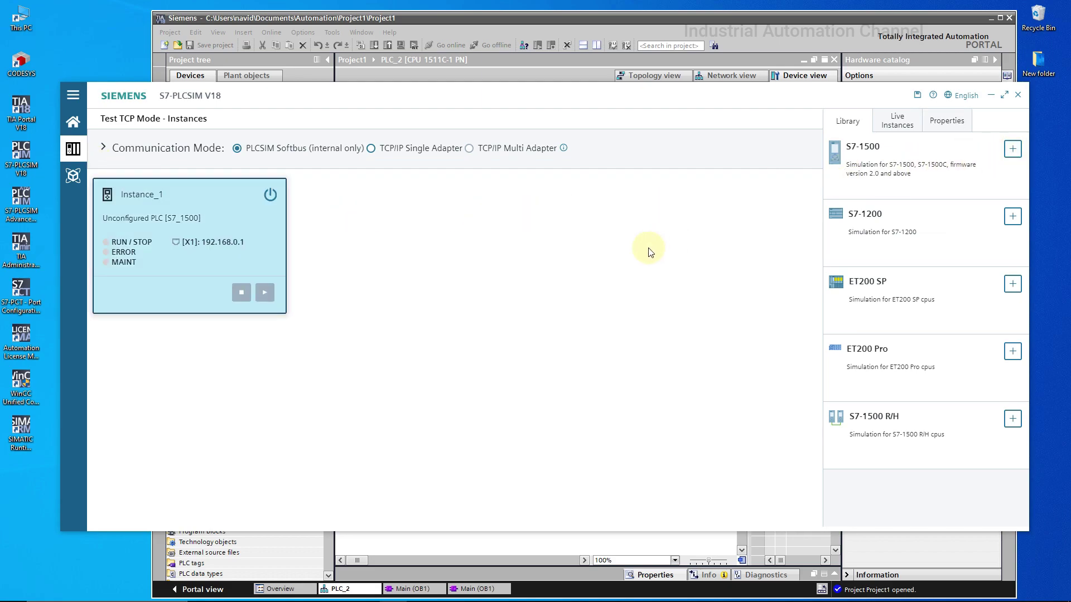
Step: Set the communication mode to TCP/IP Single Adapter using the <Local> adapter
{"action": "left_click", "coordinate": [102, 147]}
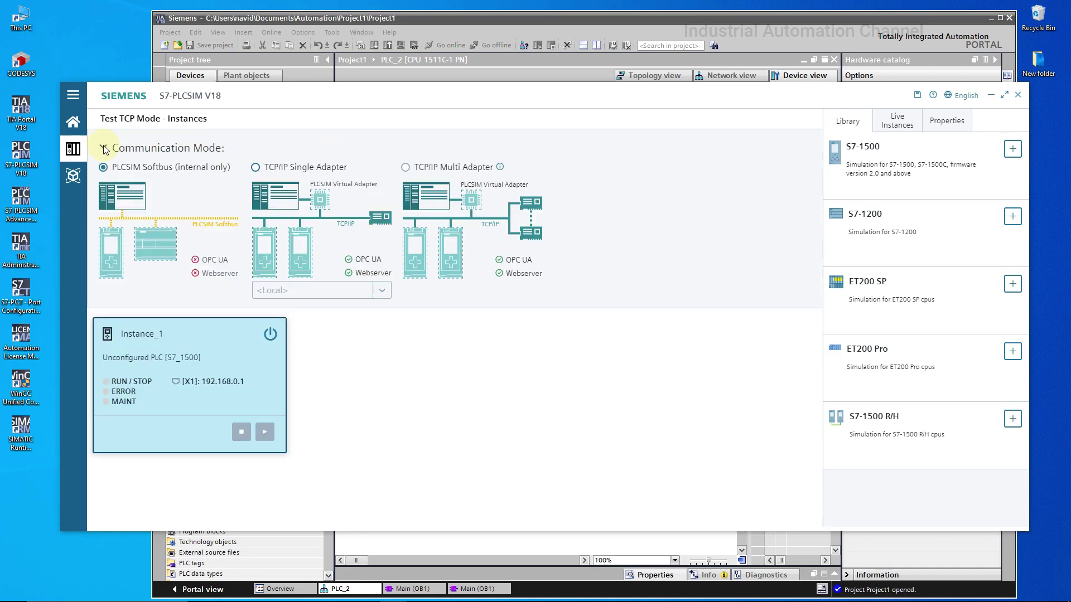
{"action": "left_click", "coordinate": [266, 168]}
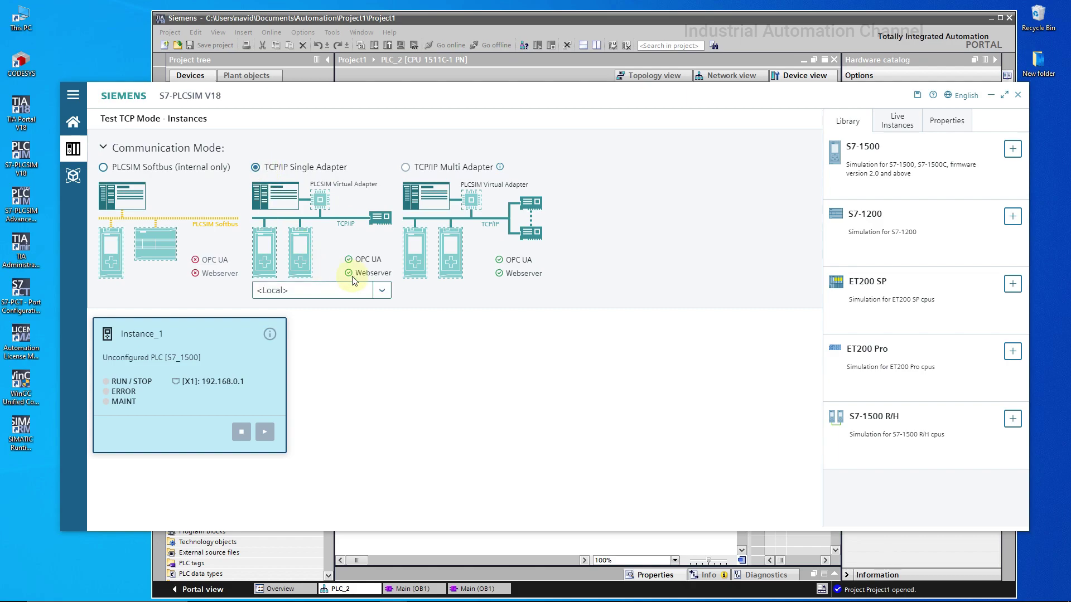
{"action": "left_click", "coordinate": [381, 290]}
{"action": "left_click", "coordinate": [326, 307]}
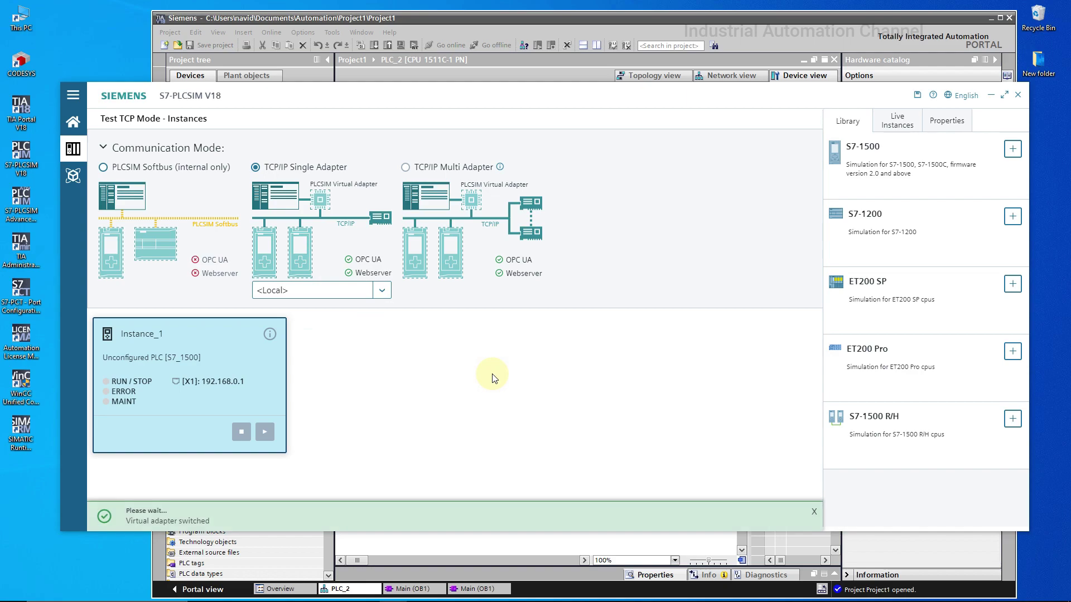
Step: Change Instance_1's license type to Advanced in its properties
{"action": "left_click", "coordinate": [948, 121]}
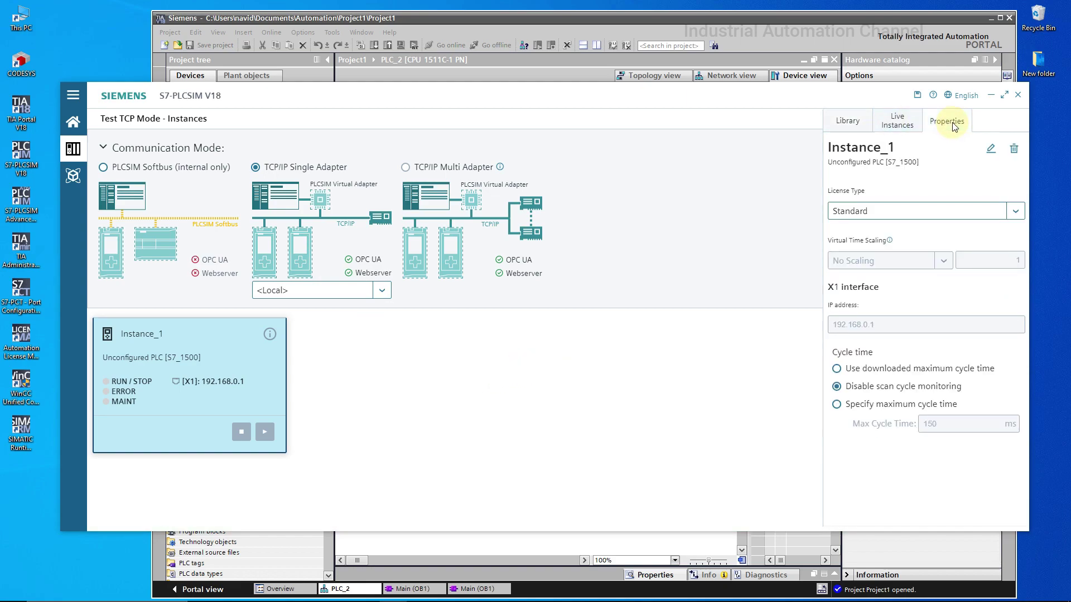
{"action": "left_click", "coordinate": [1015, 211]}
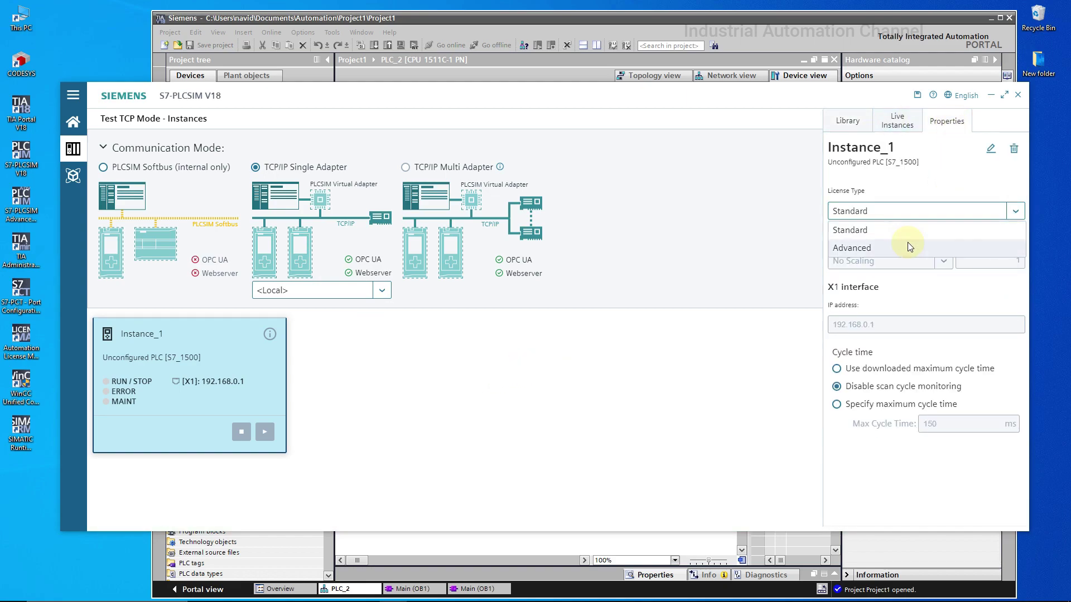
{"action": "left_click", "coordinate": [884, 248]}
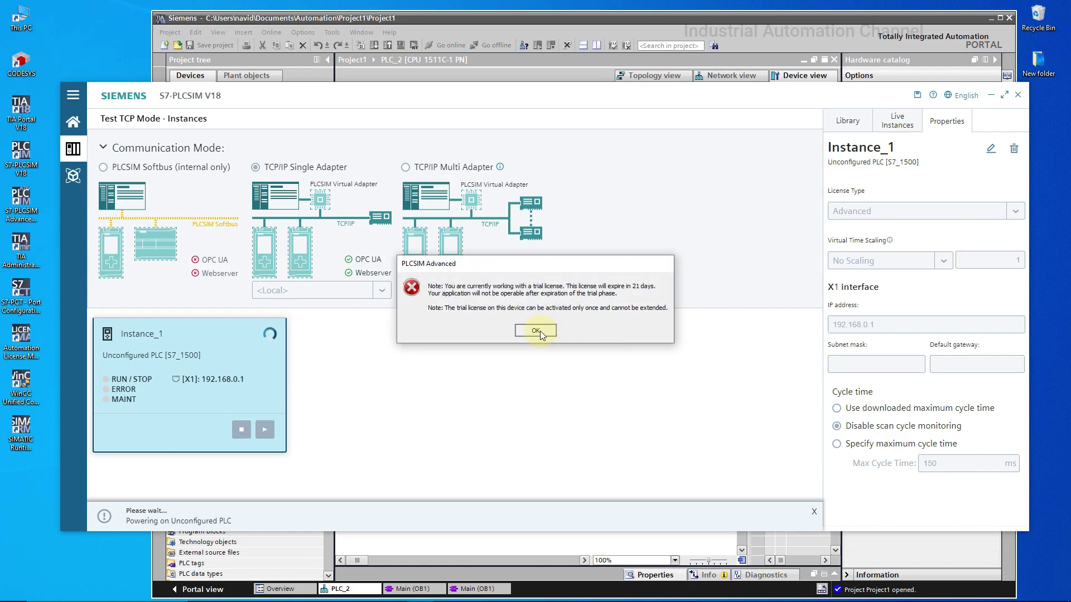
Step: Dismiss the trial-license notice and set Instance_1's subnet mask to 255.255.255.0
{"action": "left_click", "coordinate": [535, 330]}
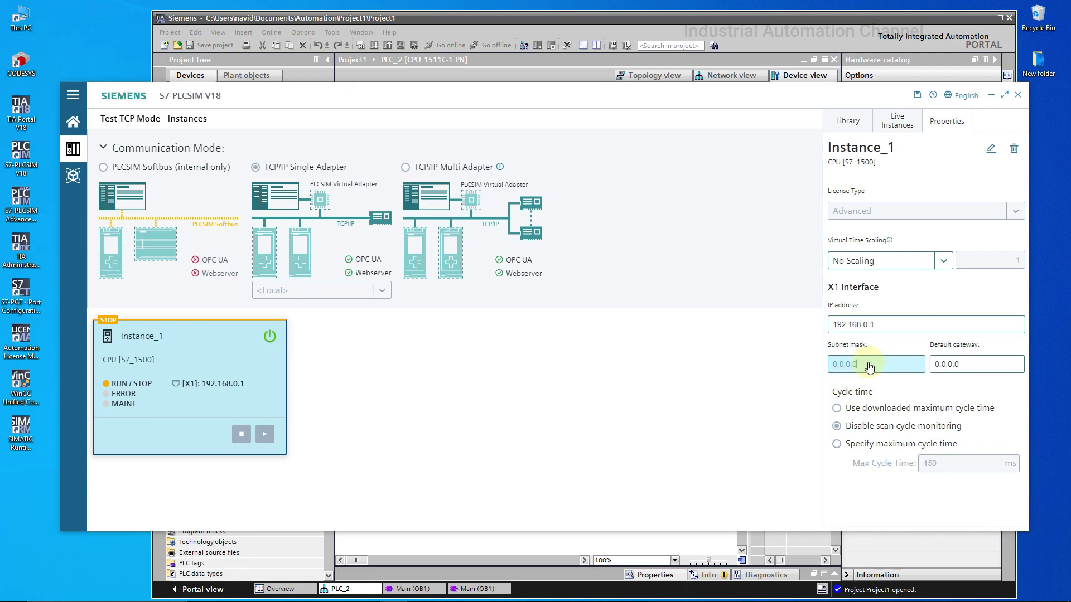
{"action": "left_click_drag", "start_coordinate": [869, 367], "coordinate": [830, 366]}
{"action": "type", "text": "255.255.255"}
{"action": "left_click", "coordinate": [783, 370]}
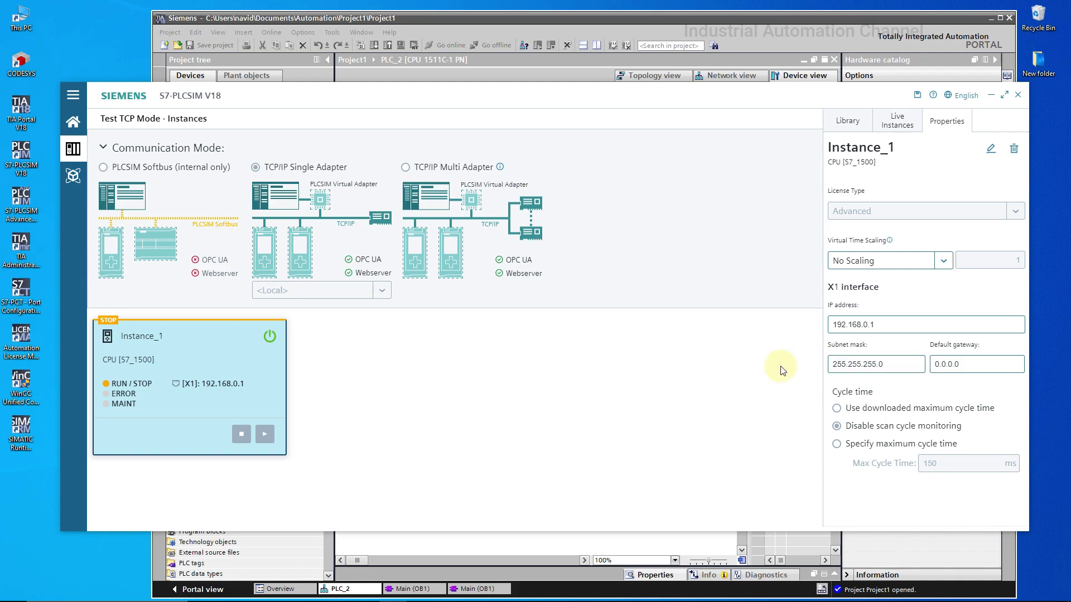
Step: Download PLC_2 to the simulated PLC with Start module, then monitor Main [OB1] online
{"action": "left_click", "coordinate": [465, 35]}
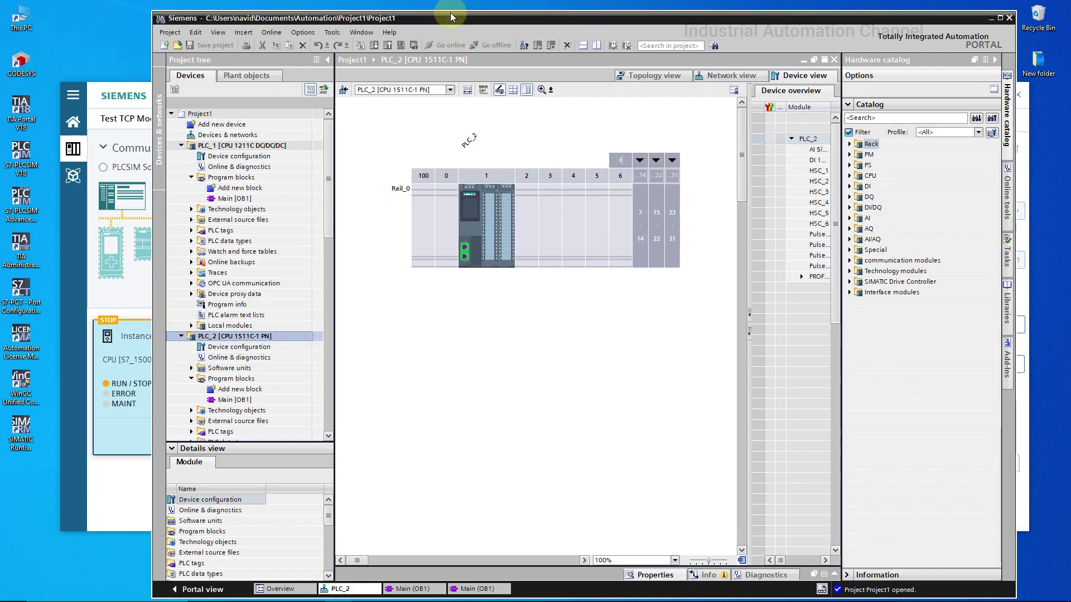
{"action": "left_click", "coordinate": [377, 45]}
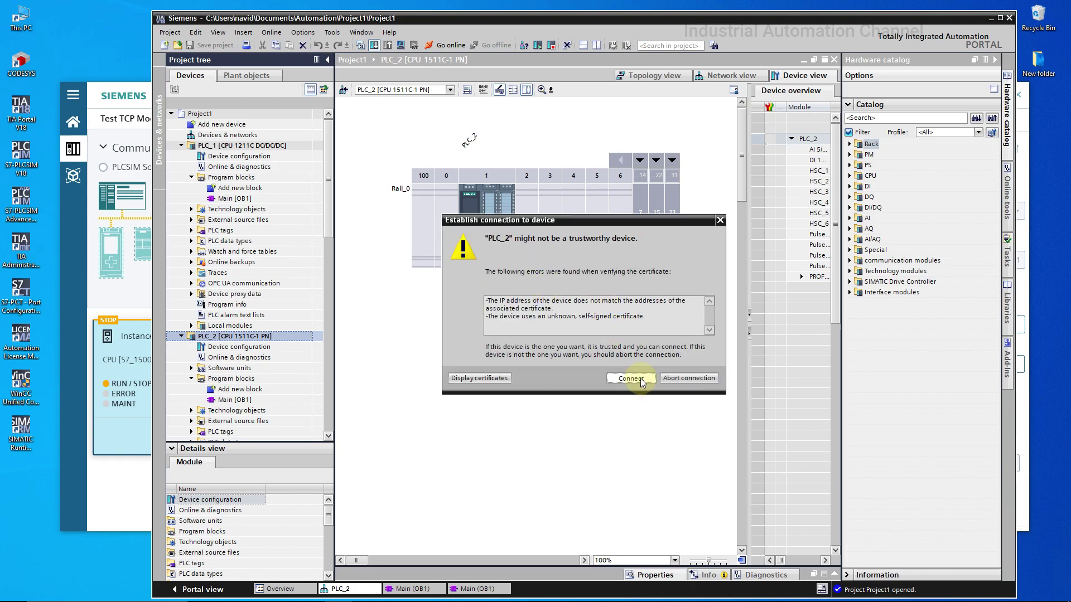
{"action": "left_click", "coordinate": [643, 382]}
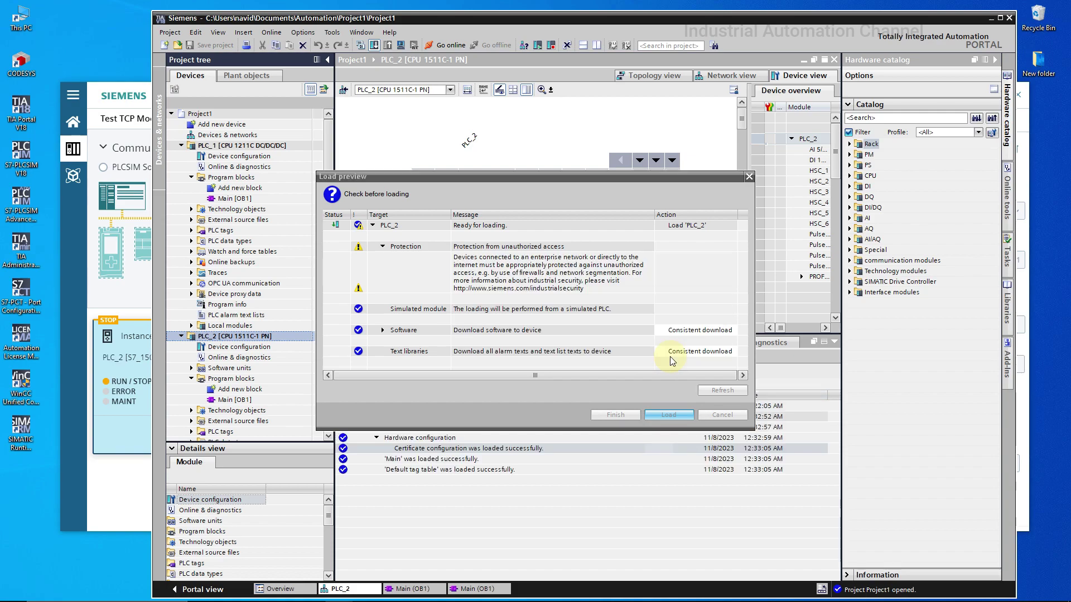
{"action": "left_click", "coordinate": [681, 246]}
{"action": "left_click", "coordinate": [681, 264]}
{"action": "left_click", "coordinate": [624, 414]}
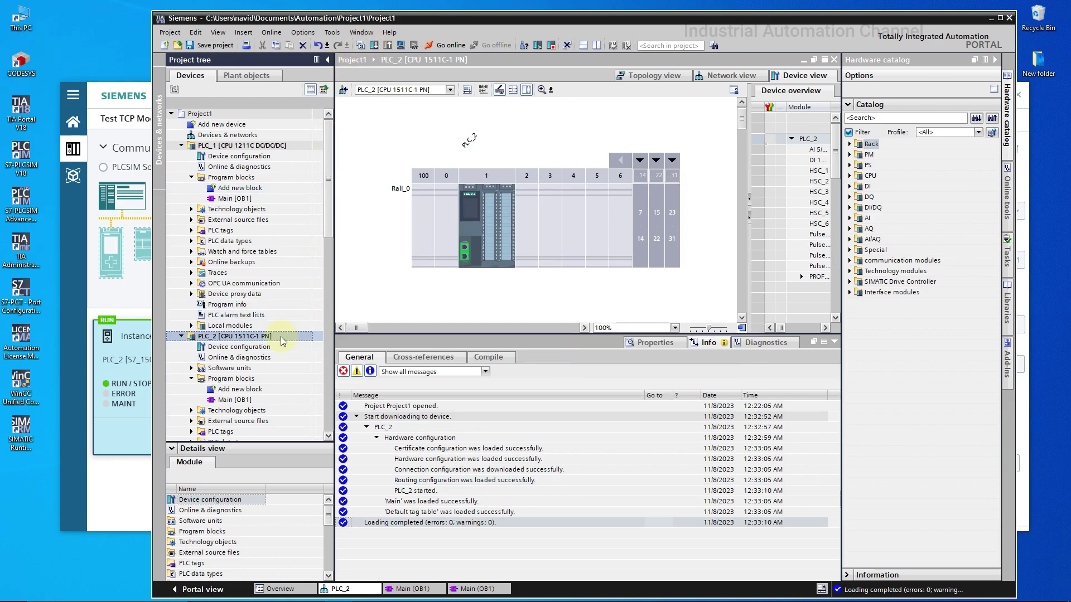
{"action": "double_click", "coordinate": [233, 401]}
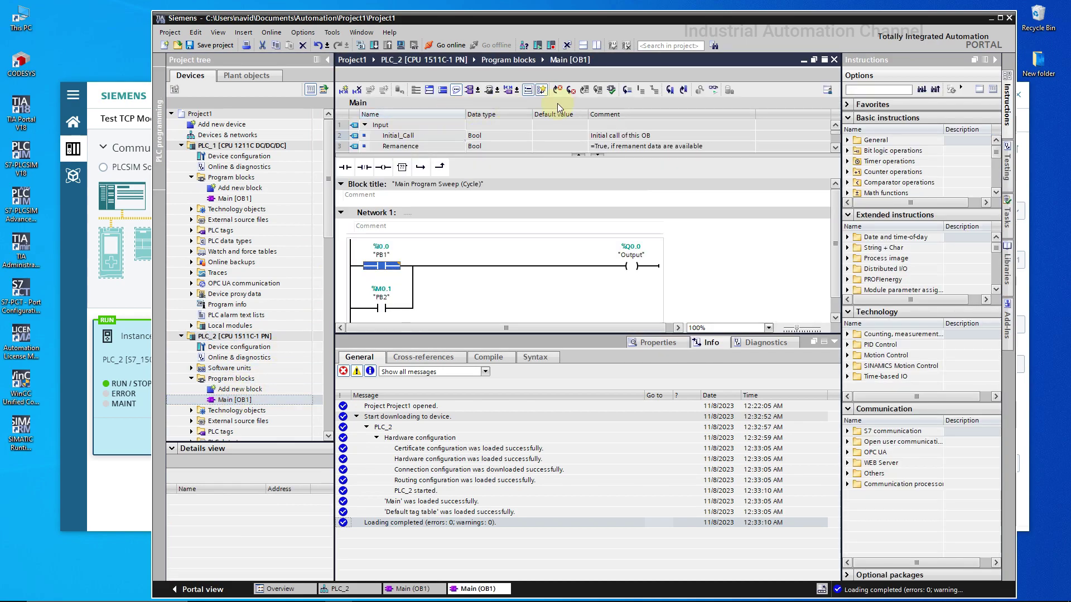
{"action": "left_click", "coordinate": [713, 90]}
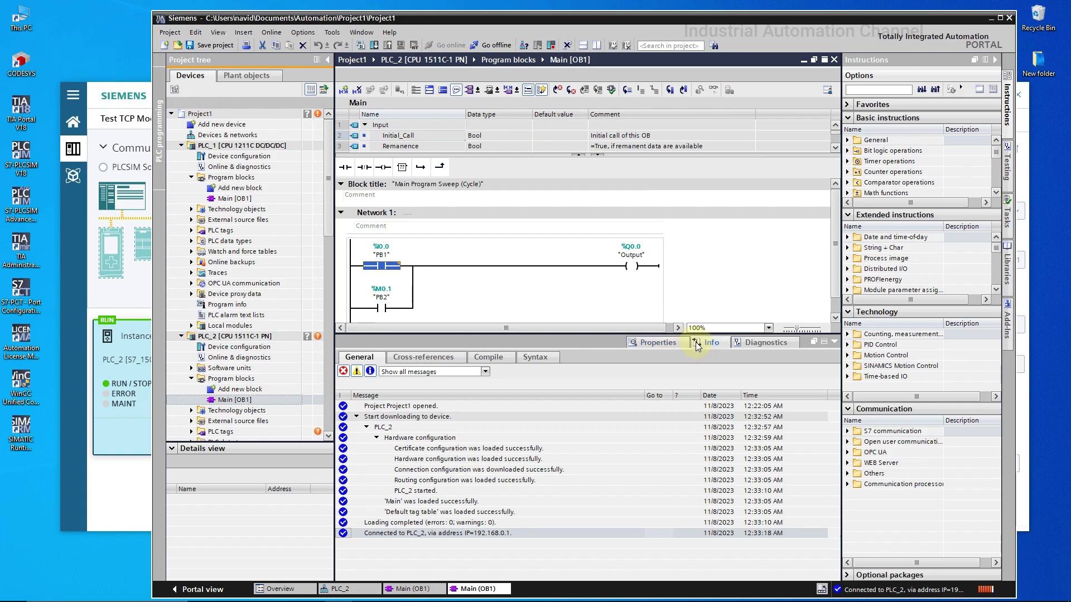
Step: Open the PLCSIM Simulation view and add a new SIM table beside the ladder
{"action": "left_click", "coordinate": [710, 343]}
{"action": "left_click_drag", "start_coordinate": [126, 93], "coordinate": [203, 66]}
{"action": "left_click", "coordinate": [146, 149]}
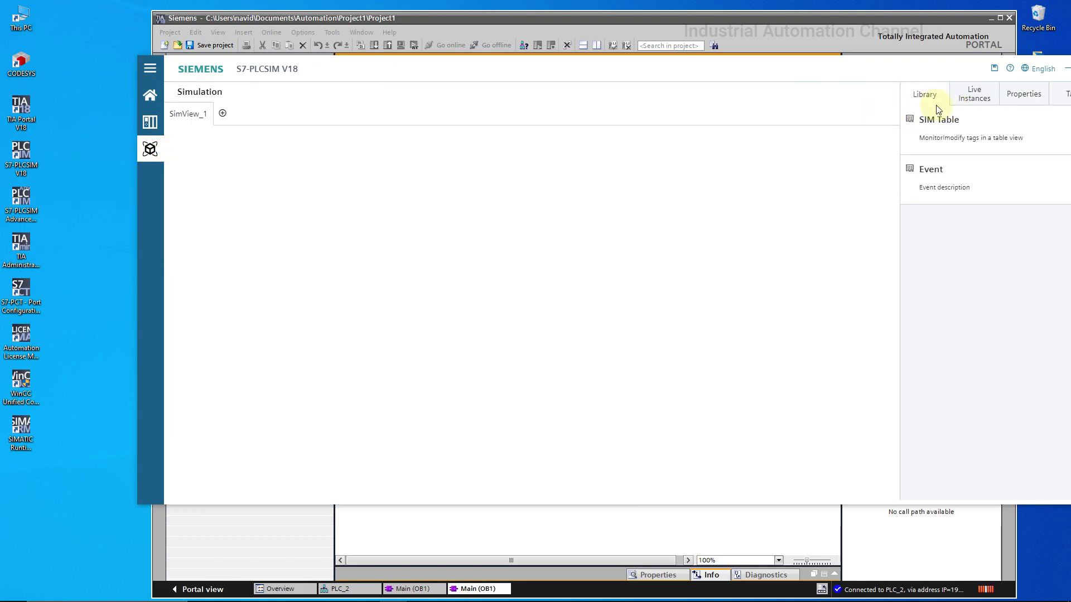
{"action": "left_click_drag", "start_coordinate": [817, 64], "coordinate": [764, 64]}
{"action": "left_click", "coordinate": [997, 122]}
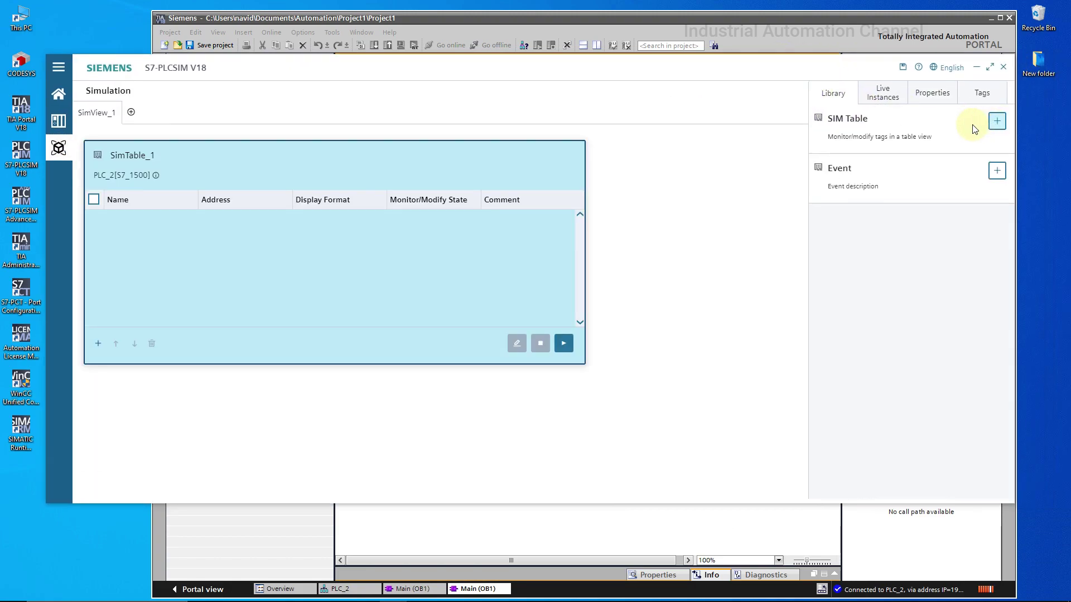
{"action": "left_click_drag", "start_coordinate": [290, 61], "coordinate": [671, 292]}
Step: Add three SIM table rows for the tags PB1, PB2 and Output
{"action": "left_click", "coordinate": [478, 565]}
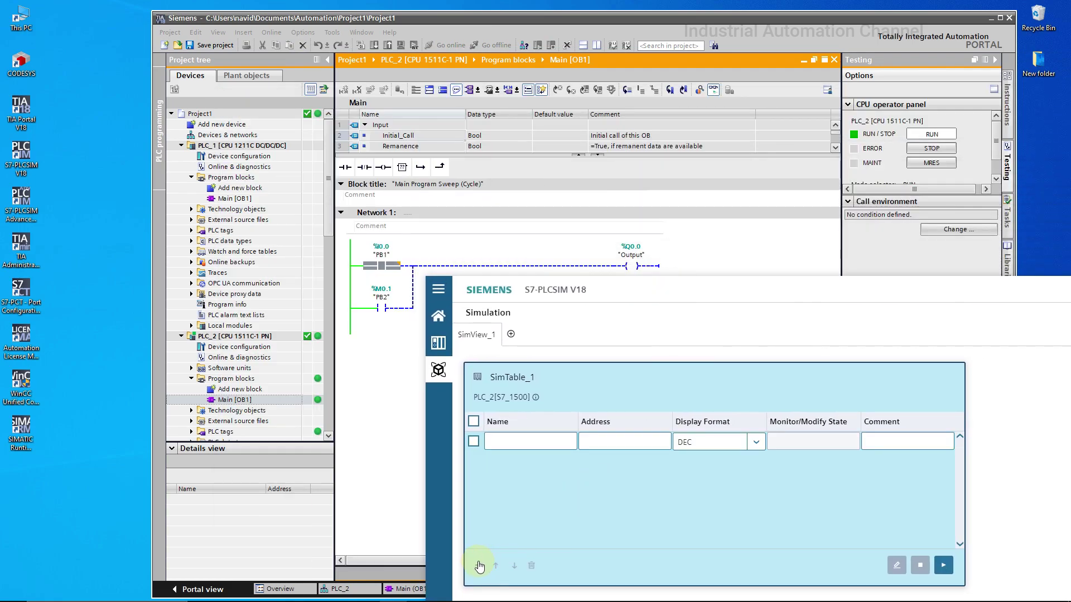
{"action": "left_click", "coordinate": [478, 565]}
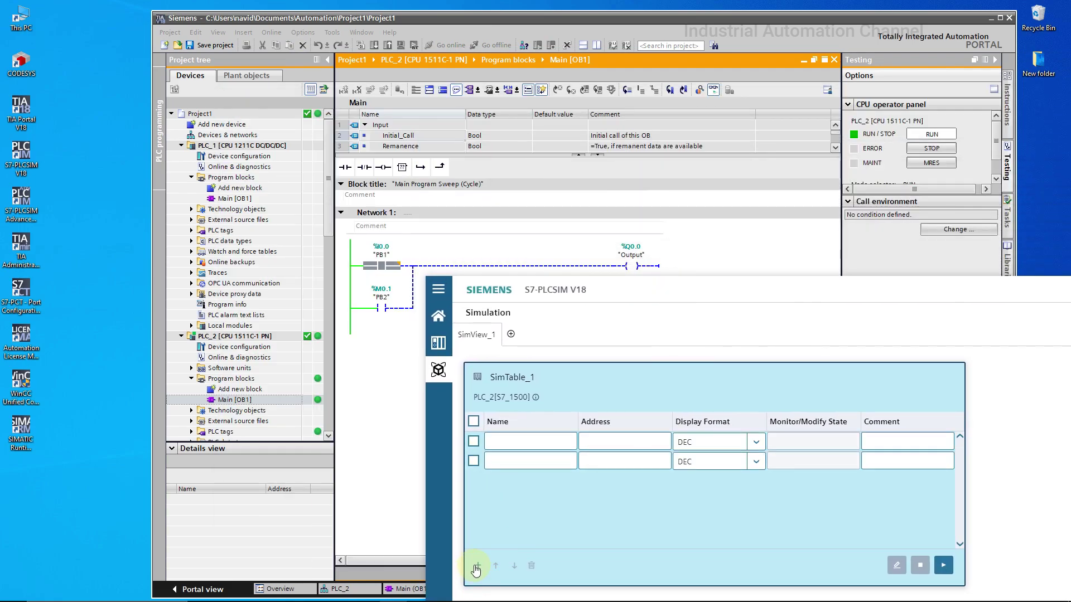
{"action": "left_click", "coordinate": [478, 566]}
{"action": "left_click", "coordinate": [522, 449]}
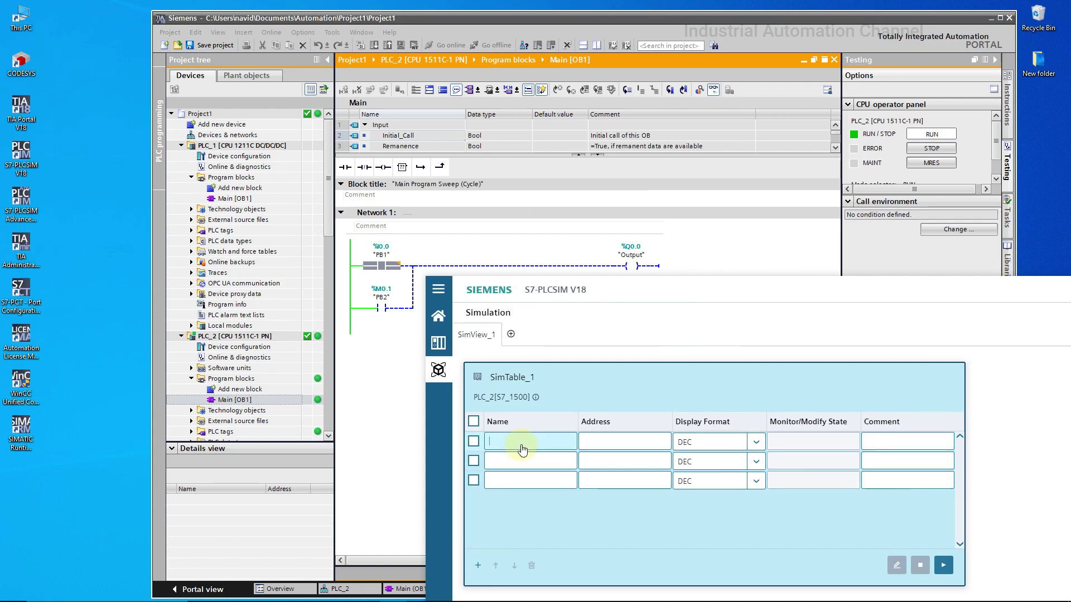
{"action": "type", "text": "P"}
{"action": "left_click", "coordinate": [521, 463]}
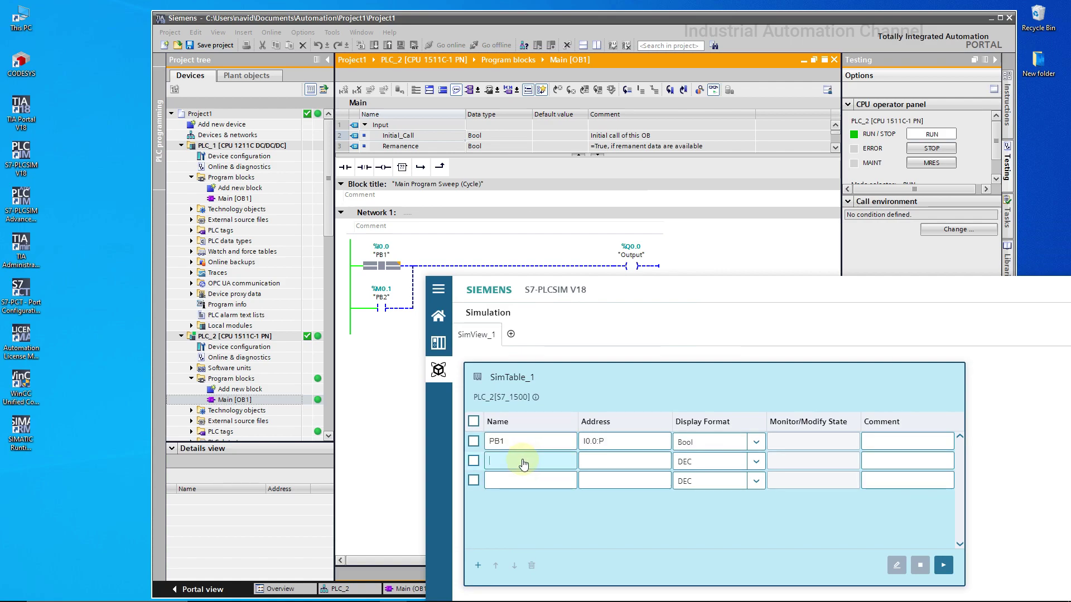
{"action": "type", "text": "P"}
{"action": "left_click", "coordinate": [522, 484]}
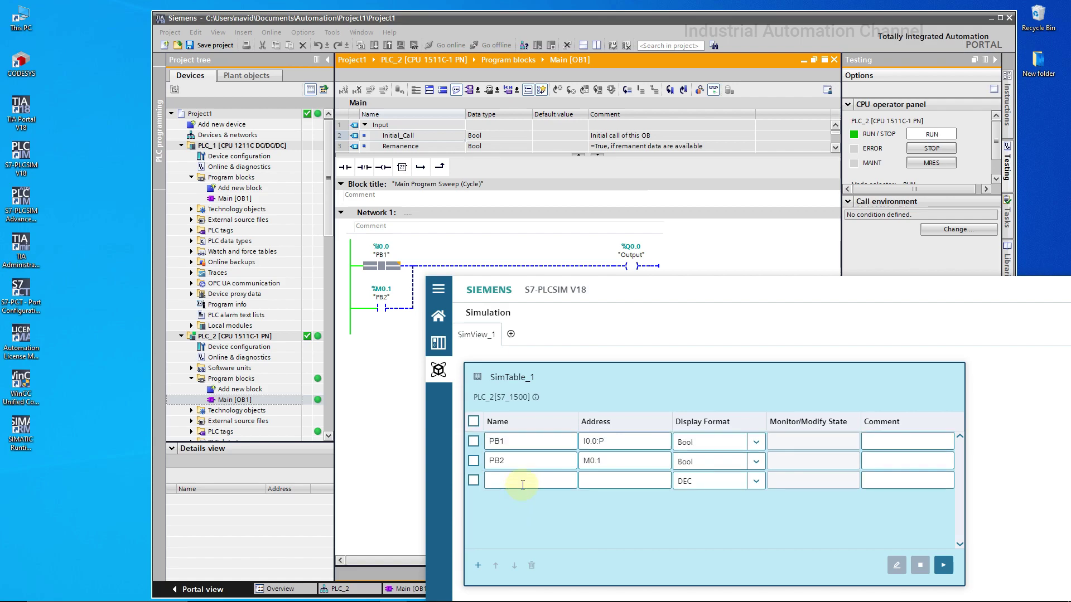
{"action": "type", "text": "ou"}
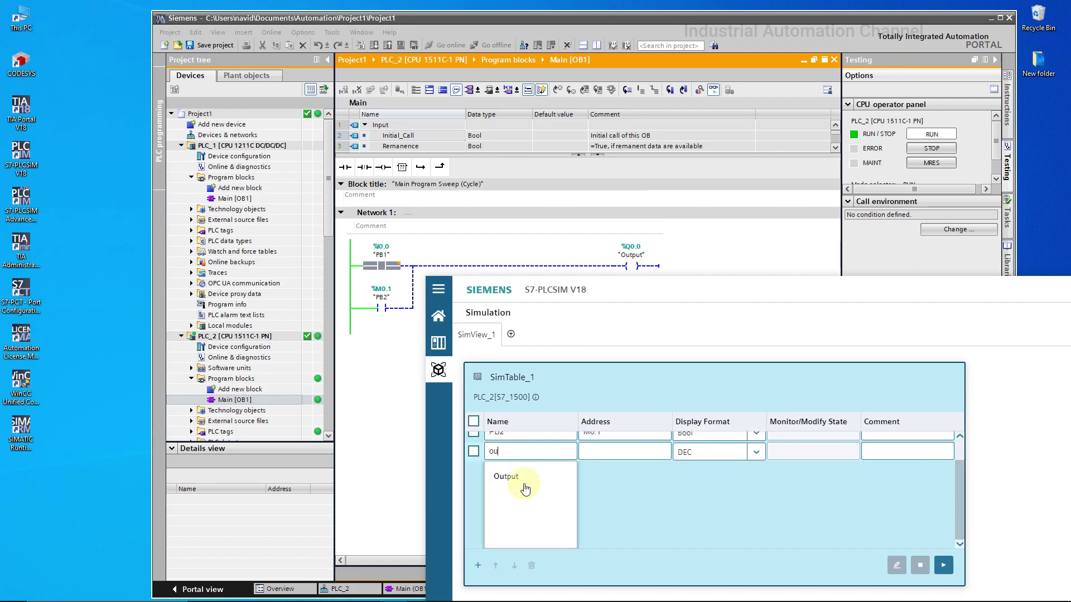
{"action": "left_click", "coordinate": [522, 481]}
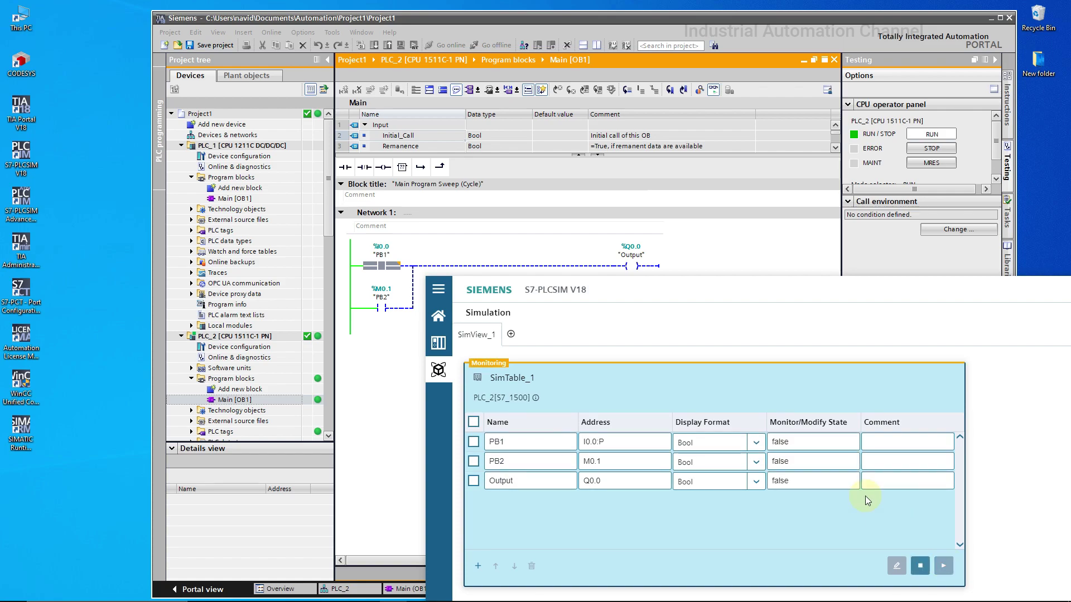
Step: Set PB1's value to 1 (true) in the SIM table
{"action": "left_click", "coordinate": [780, 441]}
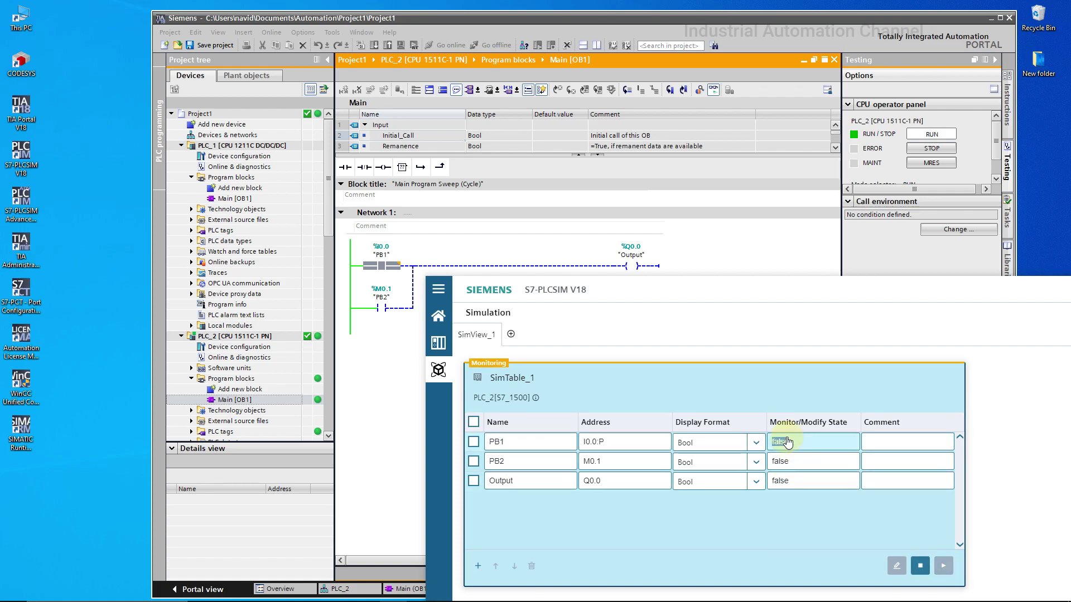
{"action": "type", "text": "1"}
{"action": "key", "text": "Return"}
Step: Launch S7-PLCSIM Advanced and choose ET 200SP as the new virtual PLC's family
{"action": "left_click", "coordinate": [28, 216]}
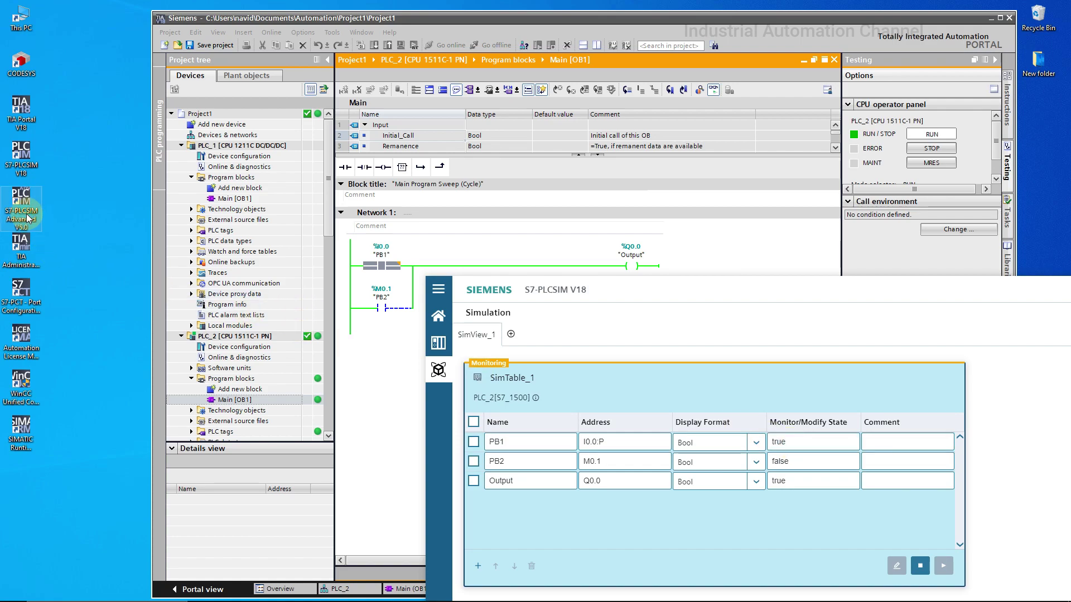
{"action": "double_click", "coordinate": [28, 216]}
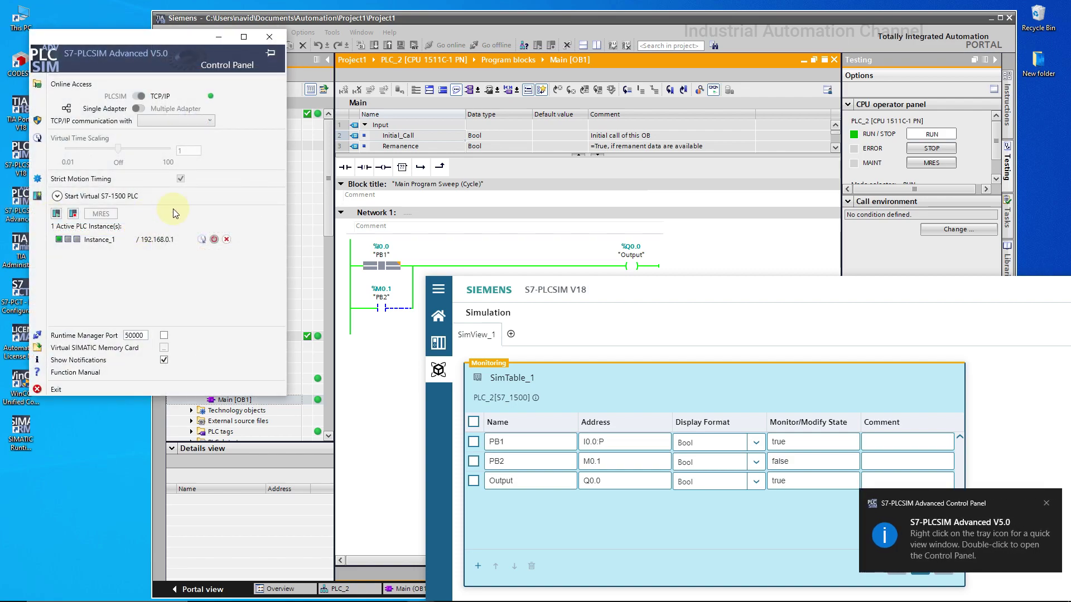
{"action": "left_click", "coordinate": [58, 197]}
{"action": "left_click", "coordinate": [200, 269]}
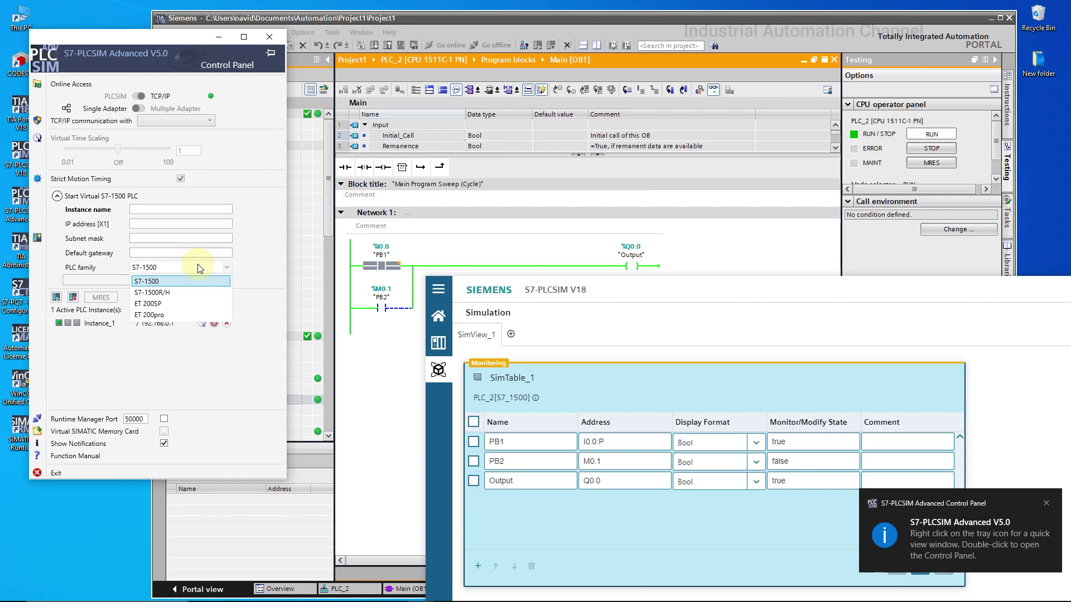
{"action": "left_click", "coordinate": [177, 303]}
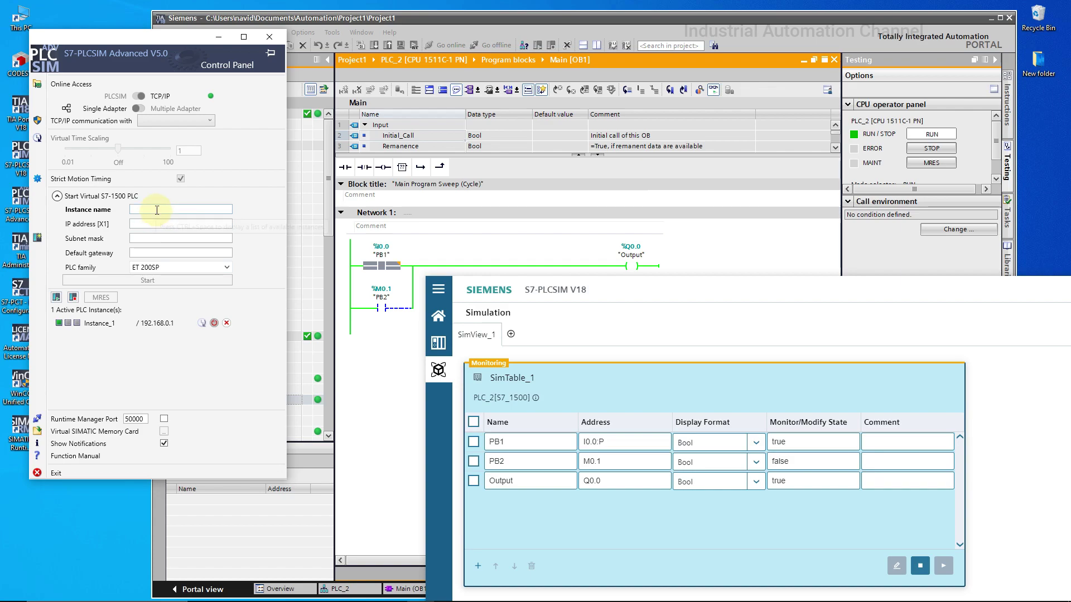